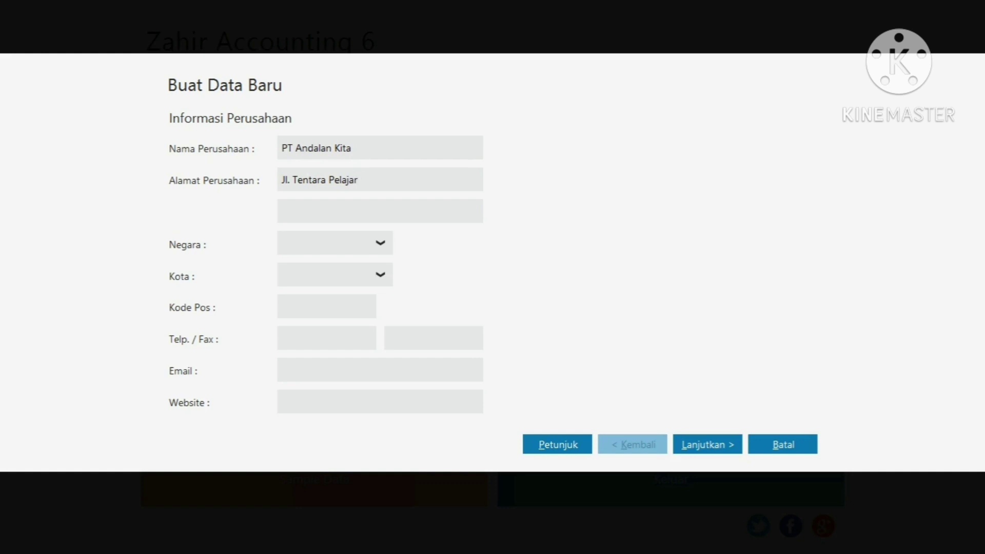
# Finish typing PT Andalan Kita's street address in Alamat Perusahaan
pyautogui.write('No. 1, Jakarta')
# Set the company's country to Indonesia and city to Jakarta
pyautogui.click(283, 243)
pyautogui.write('Indonesia')
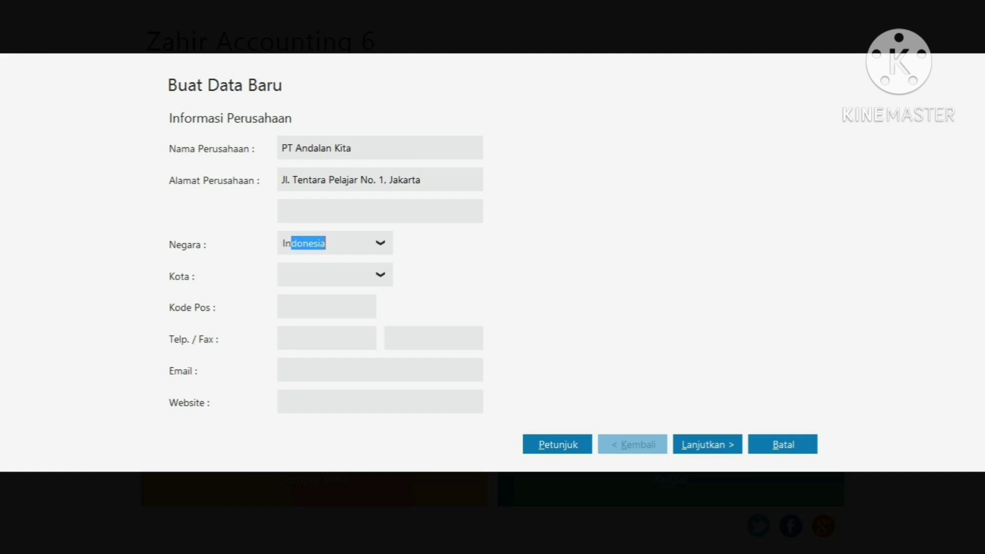
pyautogui.press('Tab')
pyautogui.write('K')
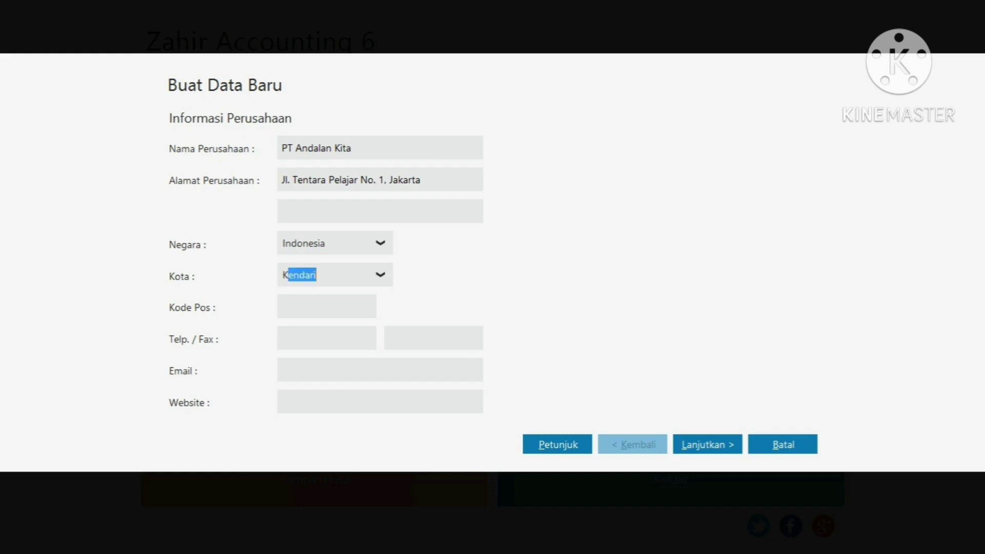
pyautogui.press('BackSpace')
pyautogui.press('BackSpace')
pyautogui.write('Jaka')
pyautogui.press('Tab')
pyautogui.press('Tab')
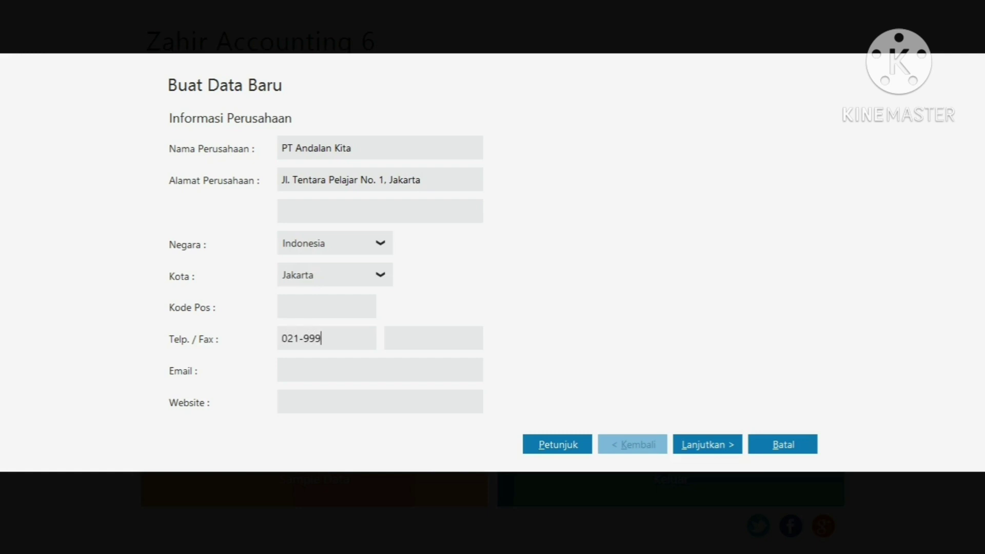
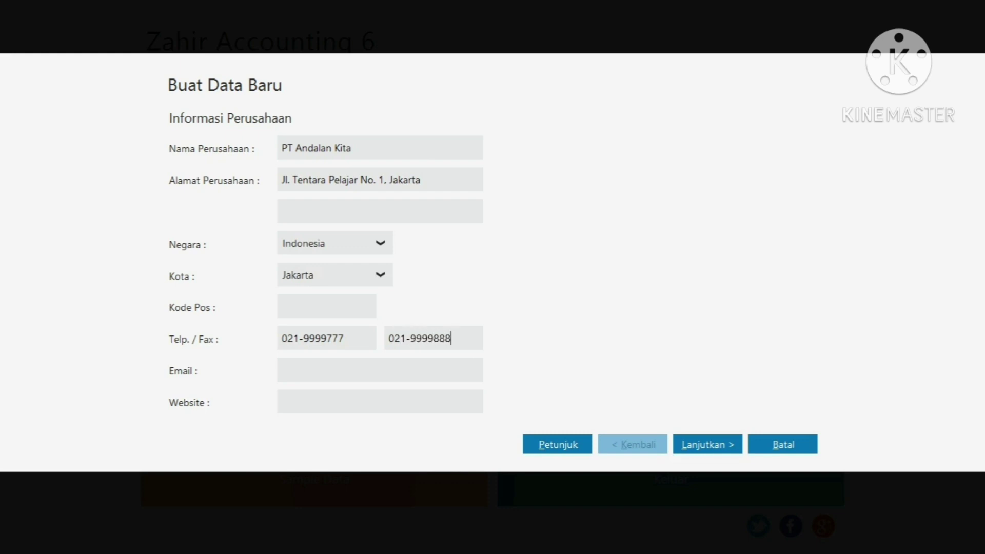
pyautogui.click(281, 369)
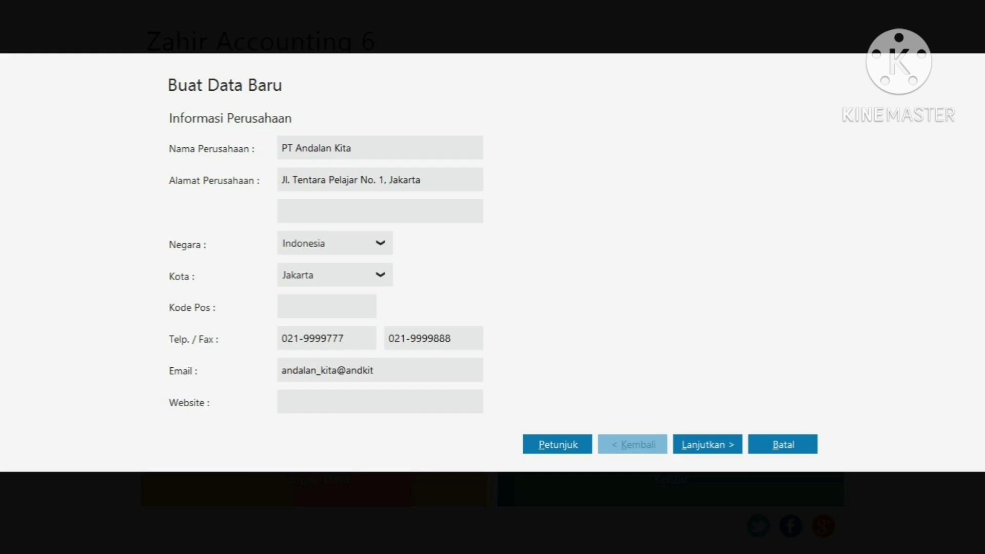
pyautogui.press('Tab')
pyautogui.write('www.andalan_kita.')
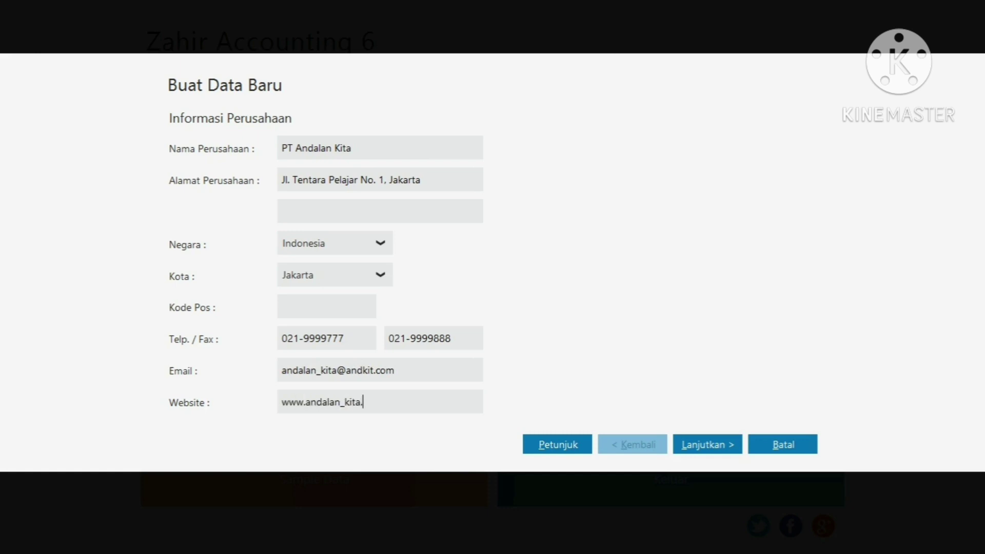
pyautogui.write('com')
# Set the accounting period year to 2020
pyautogui.press('Return')
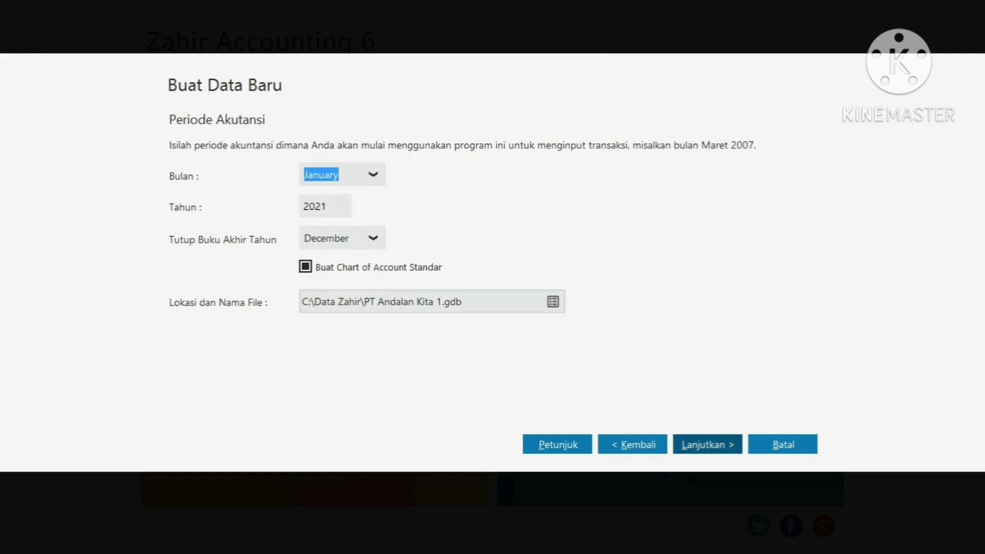
pyautogui.press('Tab')
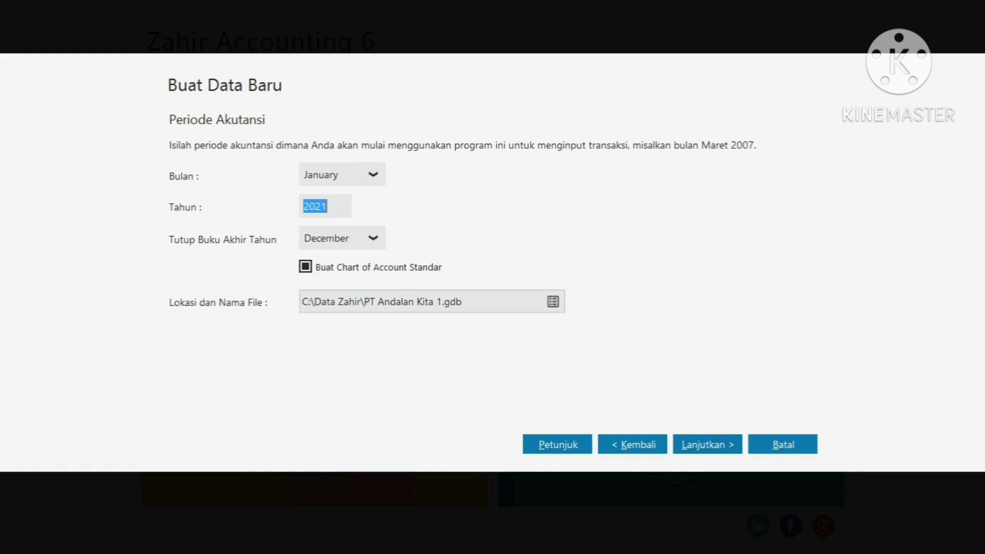
pyautogui.write('2020')
# Save the database file as PT Andalan Kita.GDB
pyautogui.press('Tab')
pyautogui.press('Tab')
pyautogui.press('Tab')
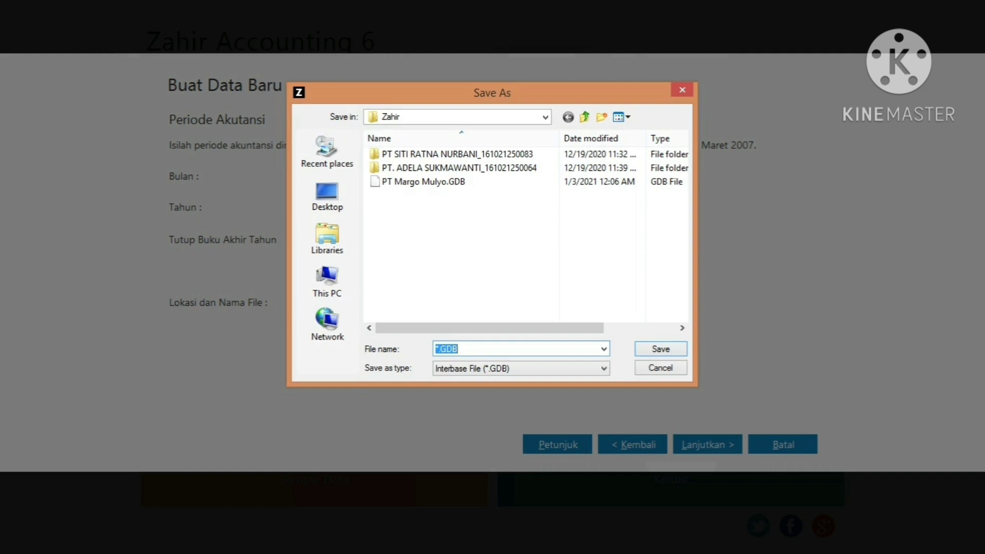
pyautogui.press('Home')
pyautogui.press('Delete')
pyautogui.write('PT Andalan Kita')
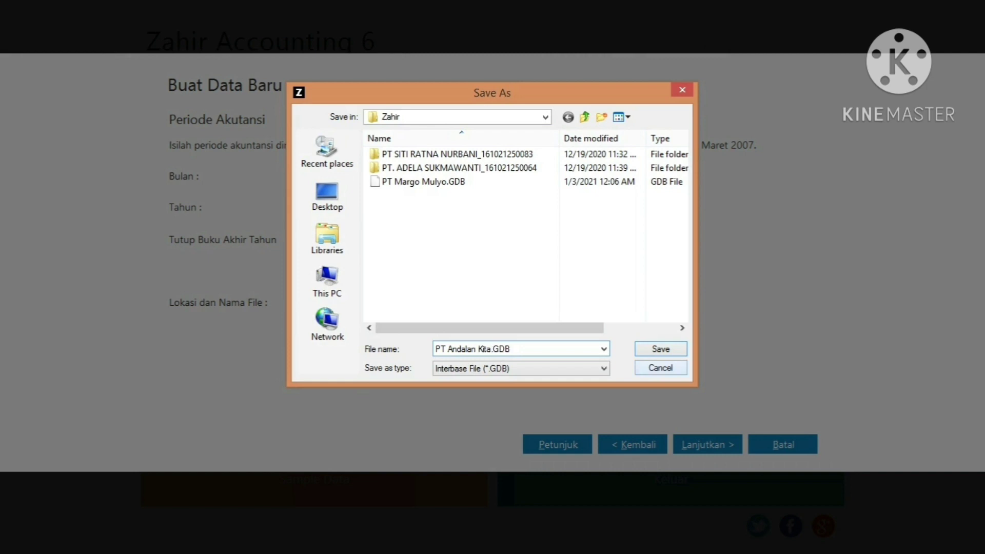
pyautogui.press('Return')
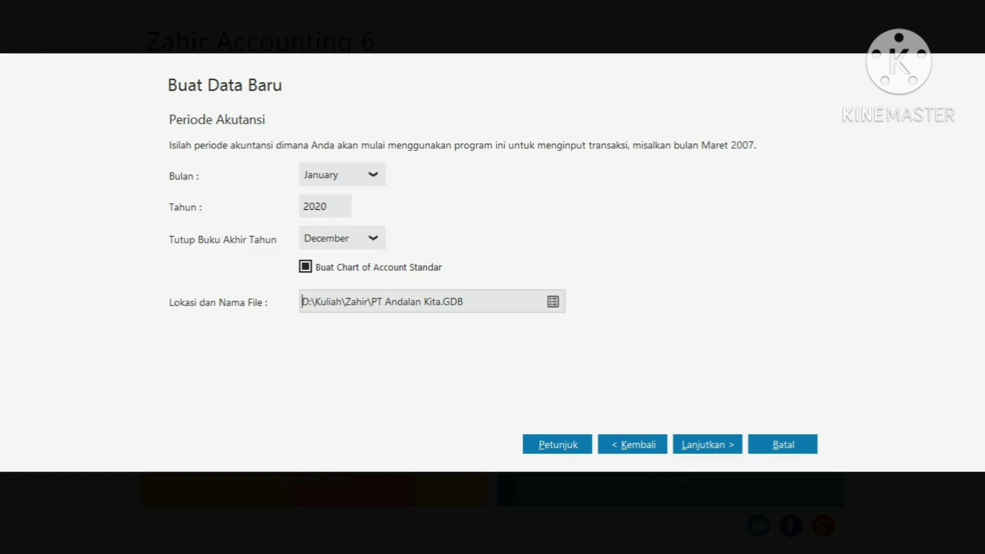
# Accept the department and account code settings and create the database
pyautogui.click(708, 444)
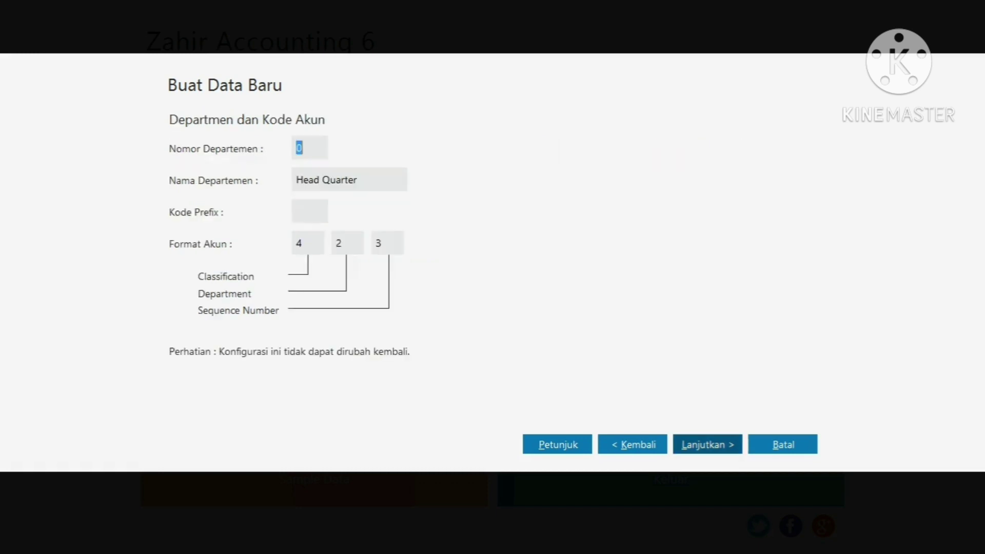
pyautogui.click(707, 444)
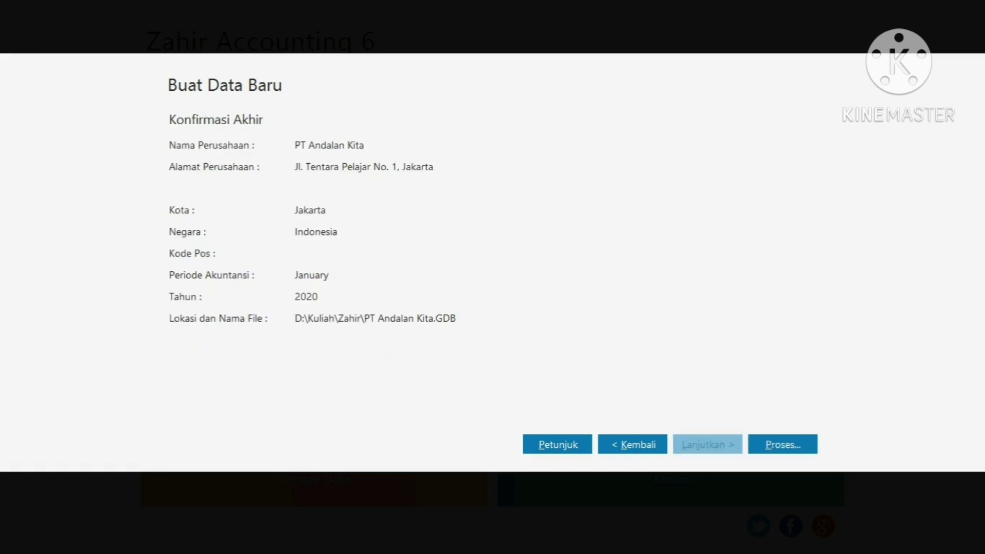
pyautogui.click(782, 444)
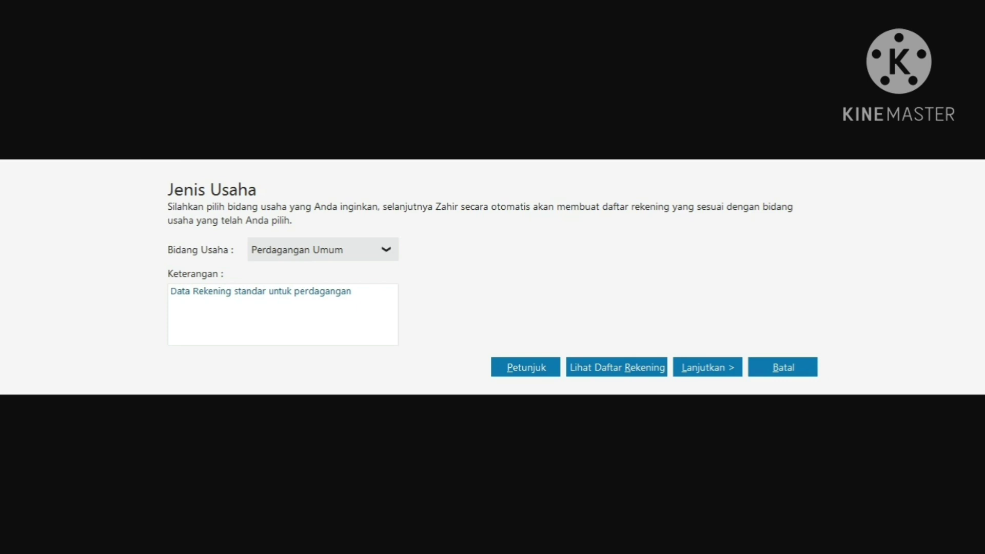
# Choose Jasa Travel as the business type and confirm generating its accounts
pyautogui.hotkey('alt', 'Down')
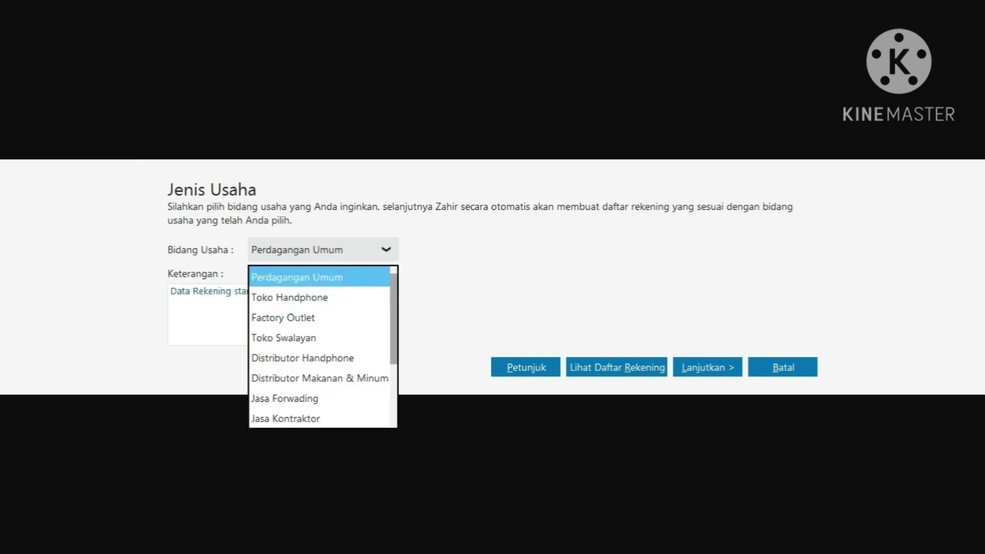
pyautogui.scroll(-1, 318, 346)
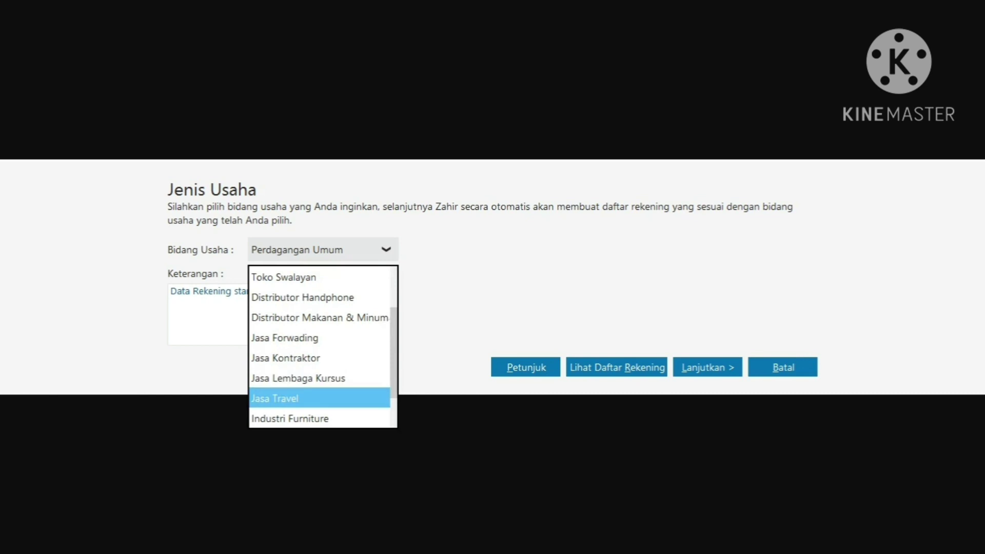
pyautogui.press('Return')
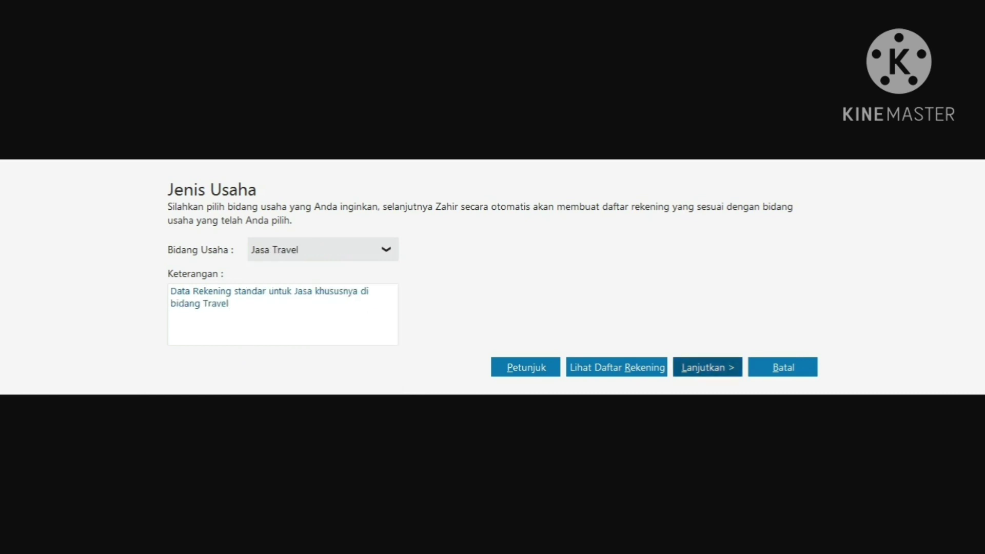
pyautogui.click(718, 368)
pyautogui.click(718, 369)
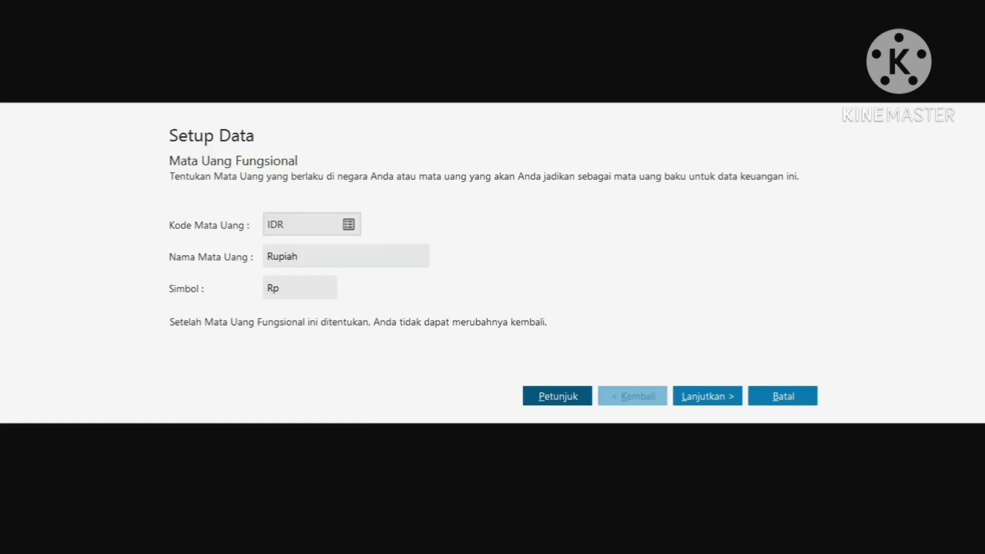
# Keep IDR Rupiah as functional currency, skip foreign currencies, and finish setup
pyautogui.click(708, 396)
pyautogui.click(708, 396)
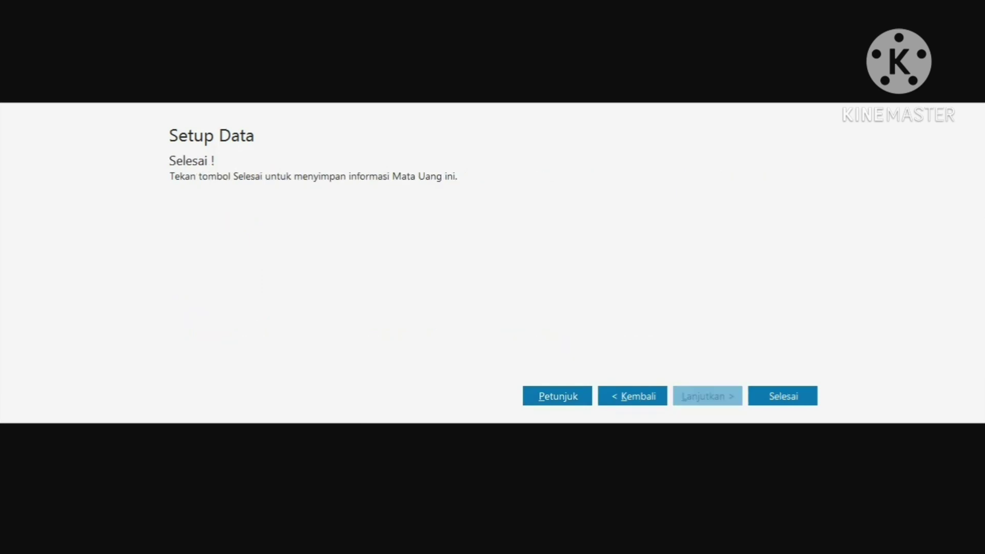
pyautogui.press('Return')
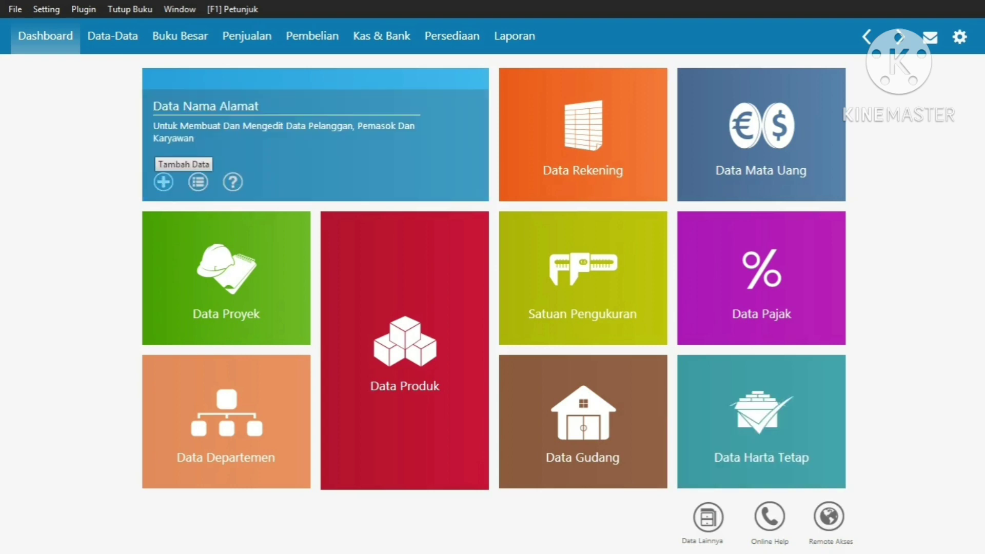
# Create a new vendor record with its vendor ID and company name PT Sari Megah
pyautogui.click(163, 181)
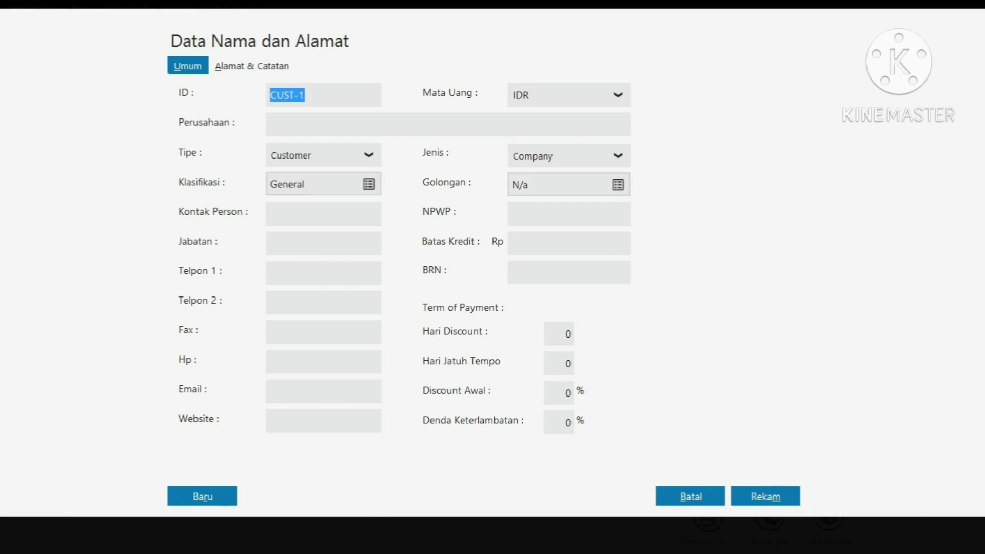
pyautogui.click(368, 155)
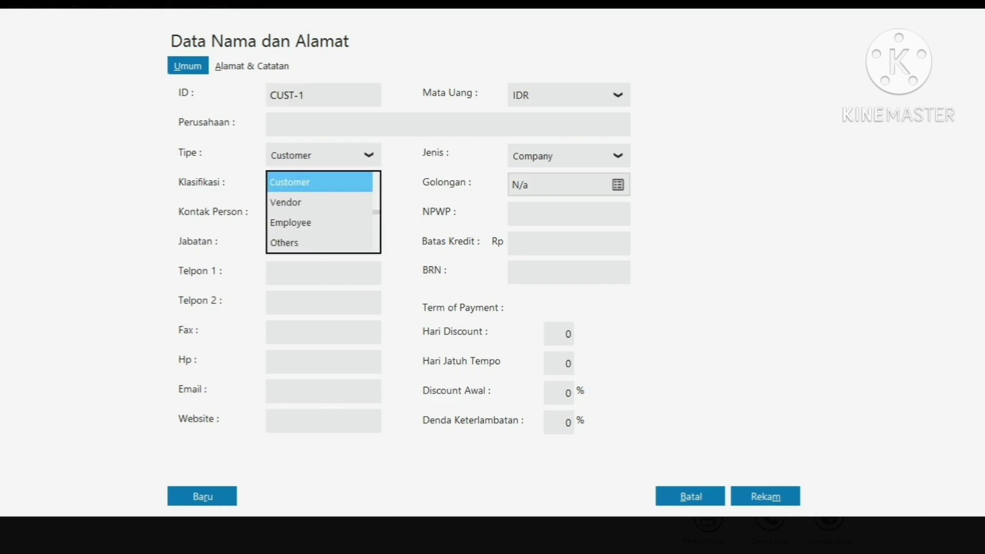
pyautogui.click(285, 202)
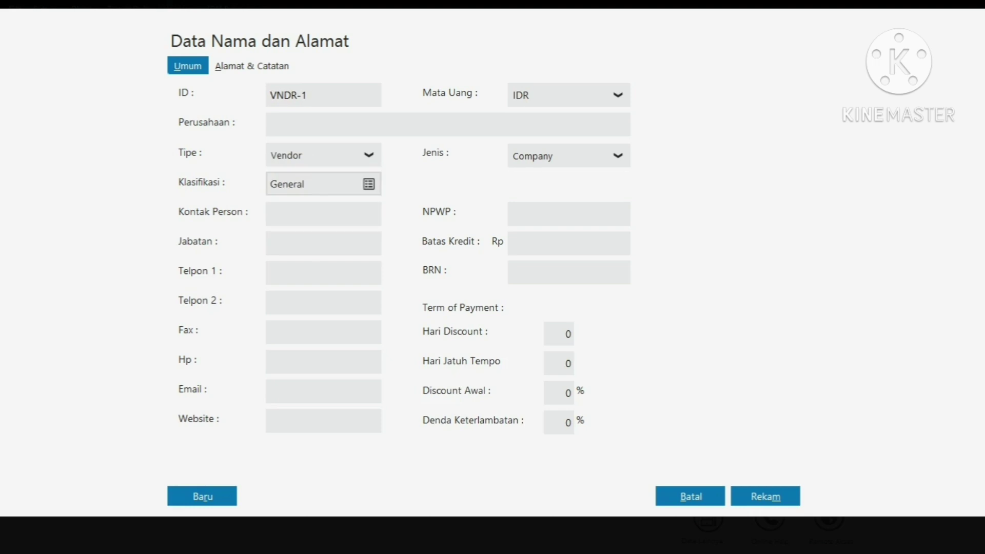
pyautogui.write('SU-001')
pyautogui.click(271, 124)
pyautogui.write('PT Sari Mega')
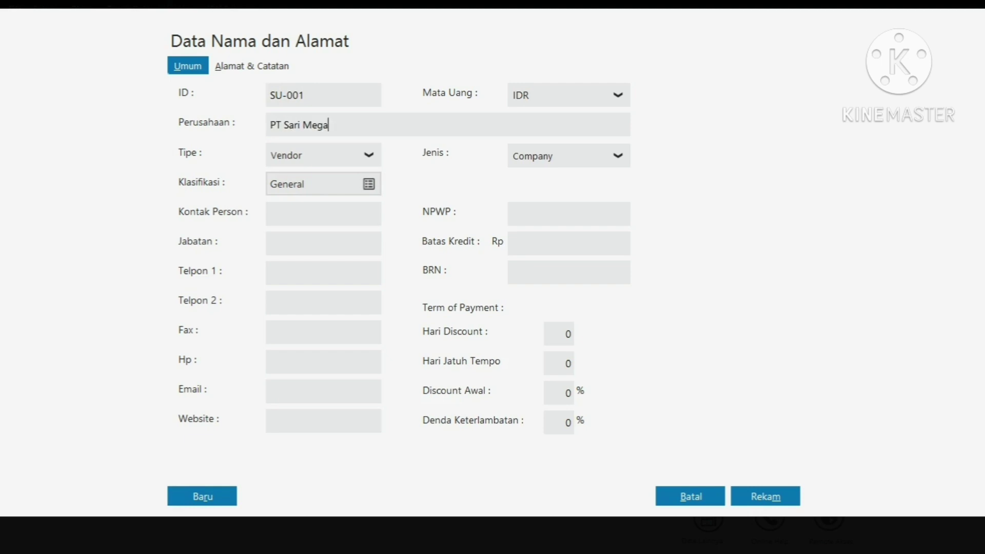
pyautogui.write('h')
# Enter PT Sari Megah's street address, city Jakarta and country Indonesia, then save
pyautogui.hotkey('alt', 'a')
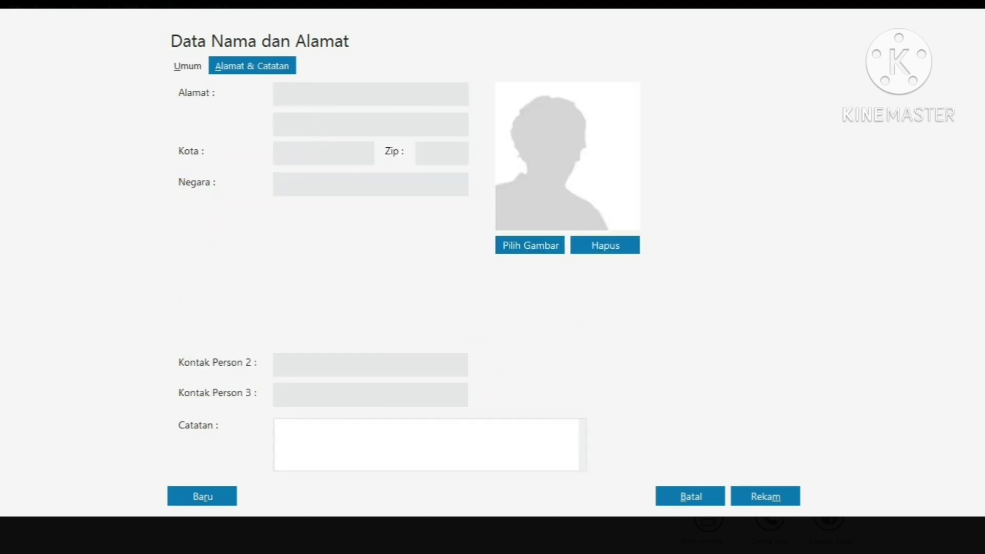
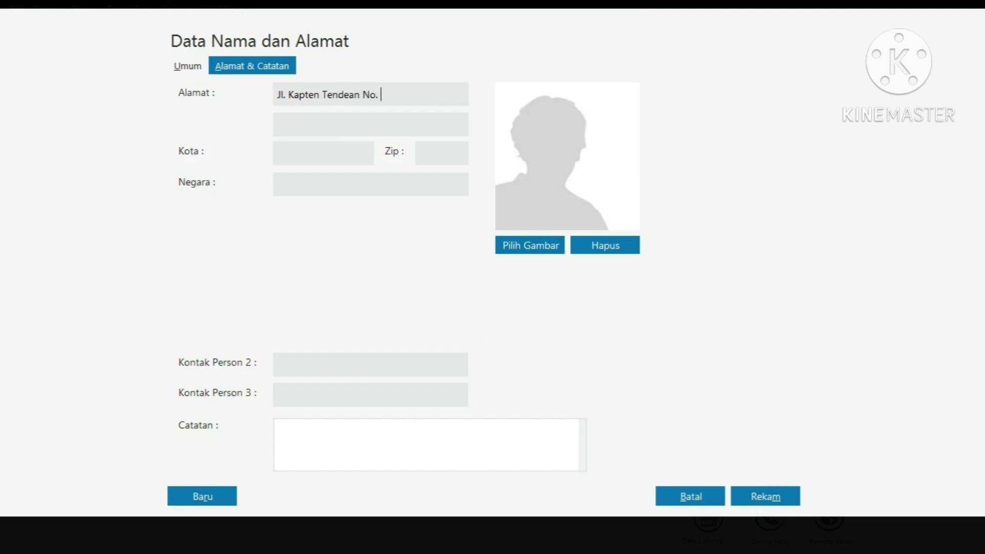
pyautogui.press('Tab')
pyautogui.press('Tab')
pyautogui.write('Jakar')
pyautogui.write('ta')
pyautogui.write('Indonesia')
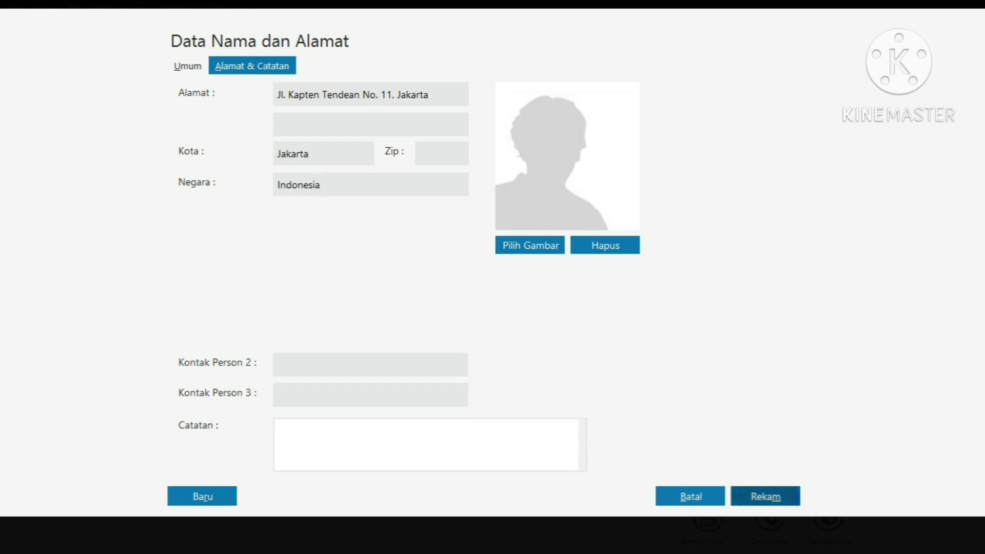
pyautogui.click(765, 496)
pyautogui.moveTo(315, 146)
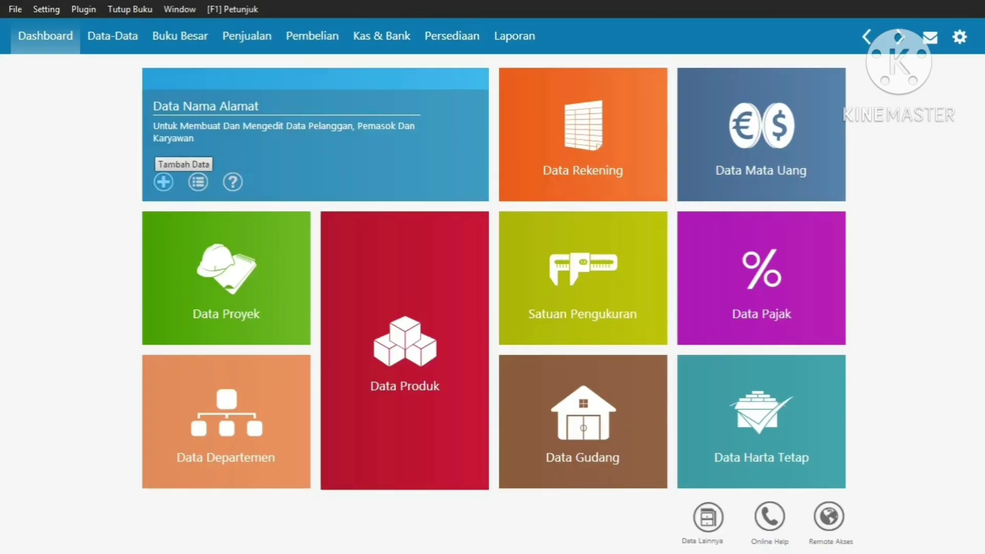
# Create a new vendor record with its vendor ID and company name PT Indah Sentosa
pyautogui.click(163, 182)
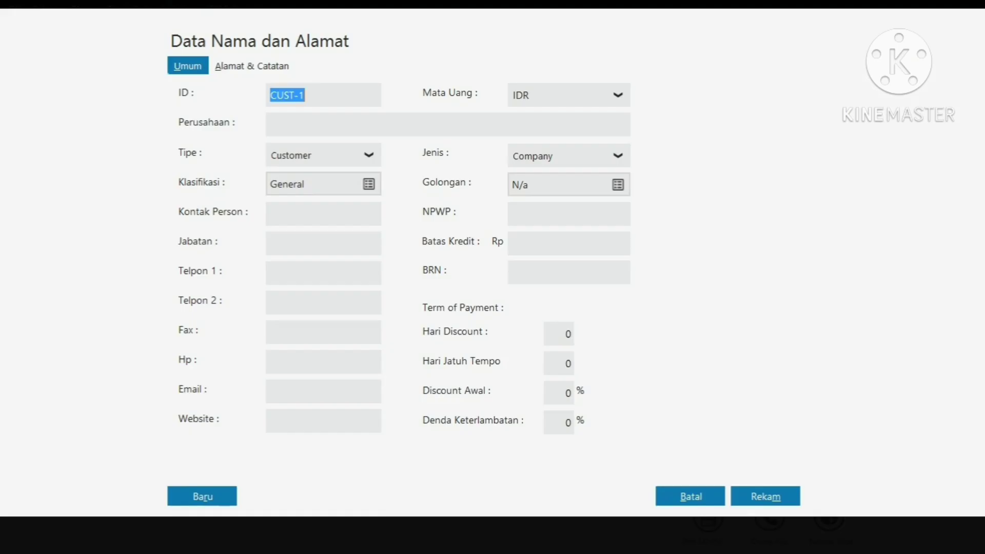
pyautogui.click(369, 155)
pyautogui.click(285, 203)
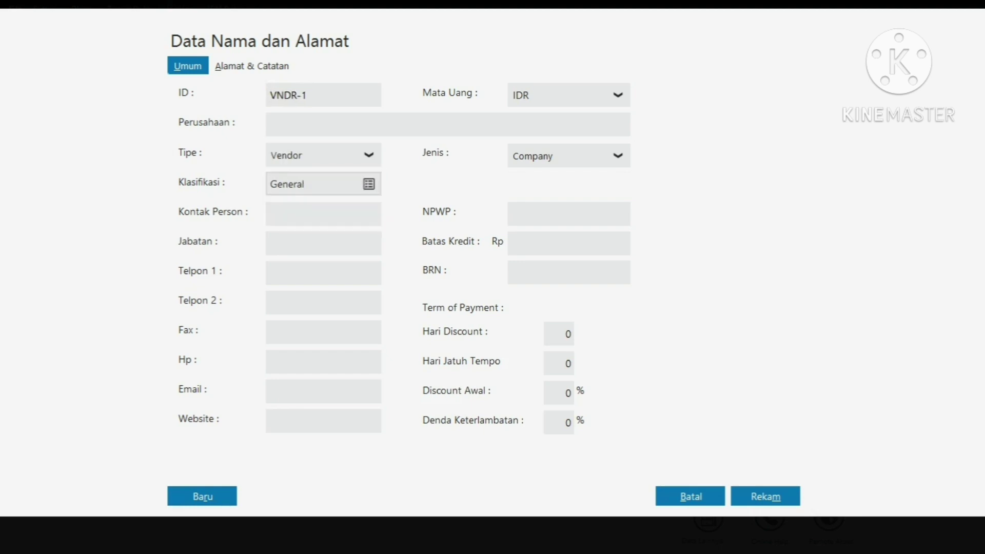
pyautogui.doubleClick(288, 96)
pyautogui.write('SU-002')
pyautogui.click(272, 125)
pyautogui.write('PT Indah Sentosa')
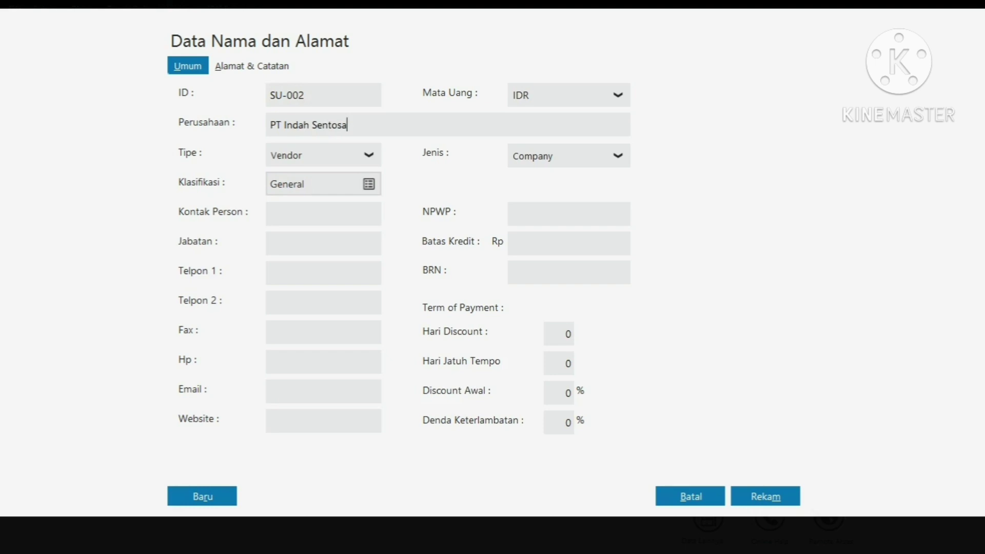
# Enter PT Indah Sentosa's street address, city Jakarta and country Indonesia, then save
pyautogui.hotkey('alt', 'a')
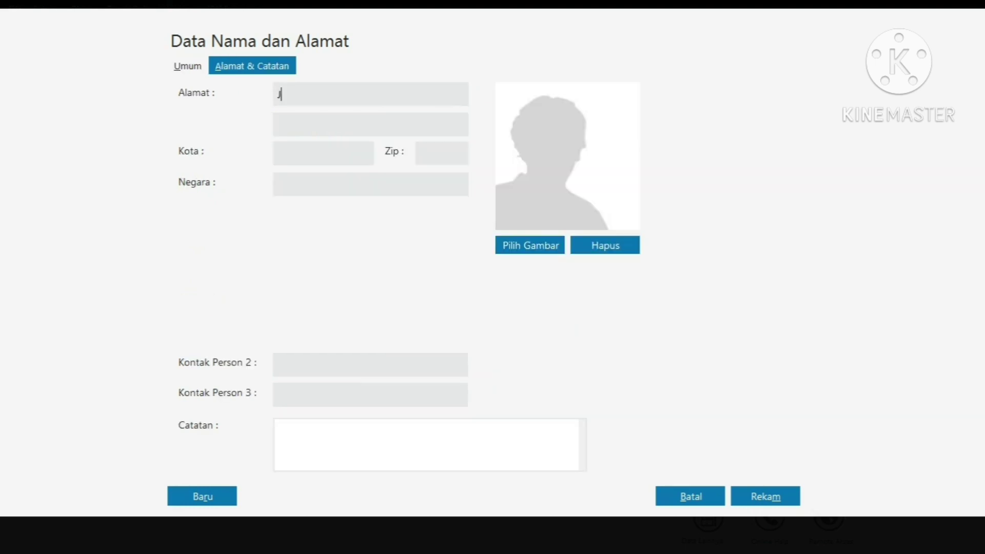
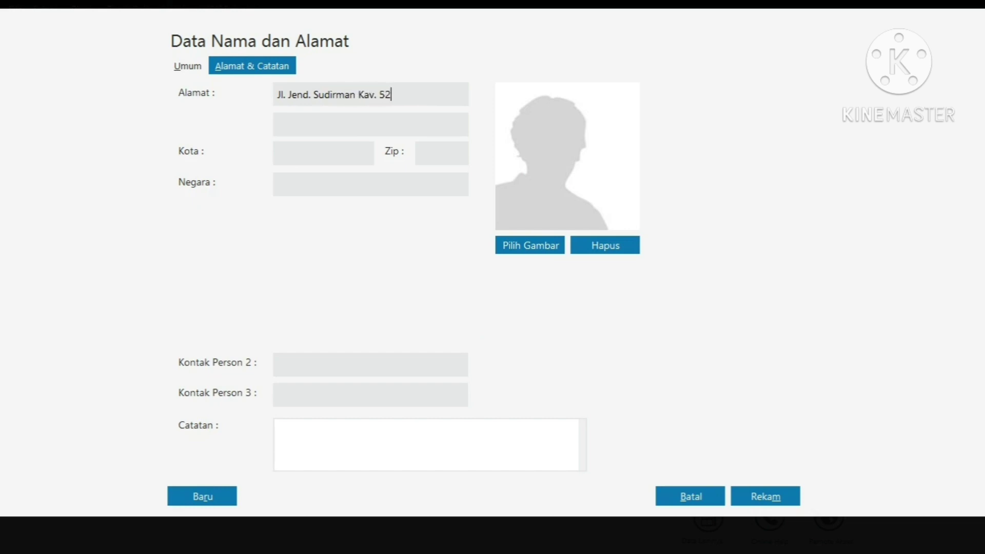
pyautogui.click(277, 153)
pyautogui.write('Jakar')
pyautogui.write('ta')
pyautogui.write('Indonesia')
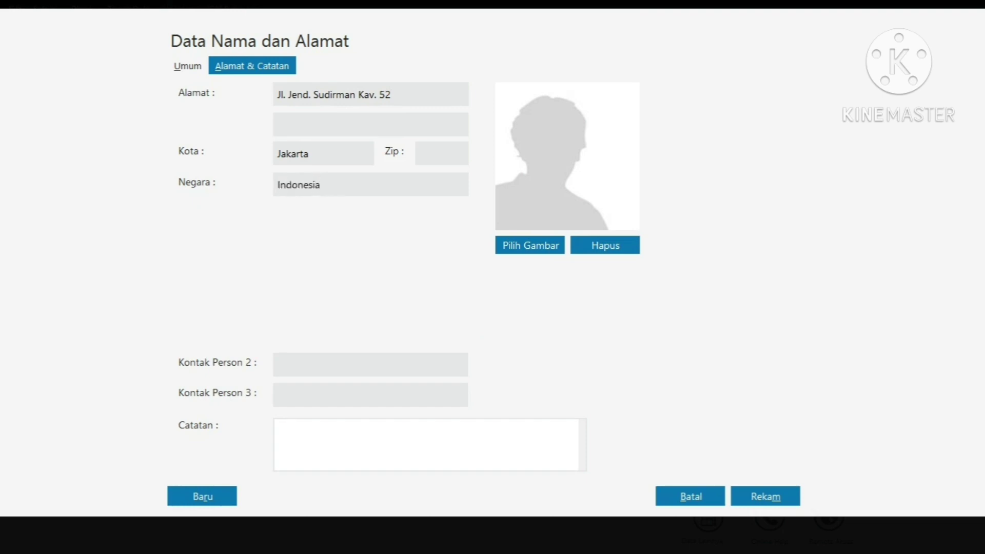
pyautogui.hotkey('alt', 'm')
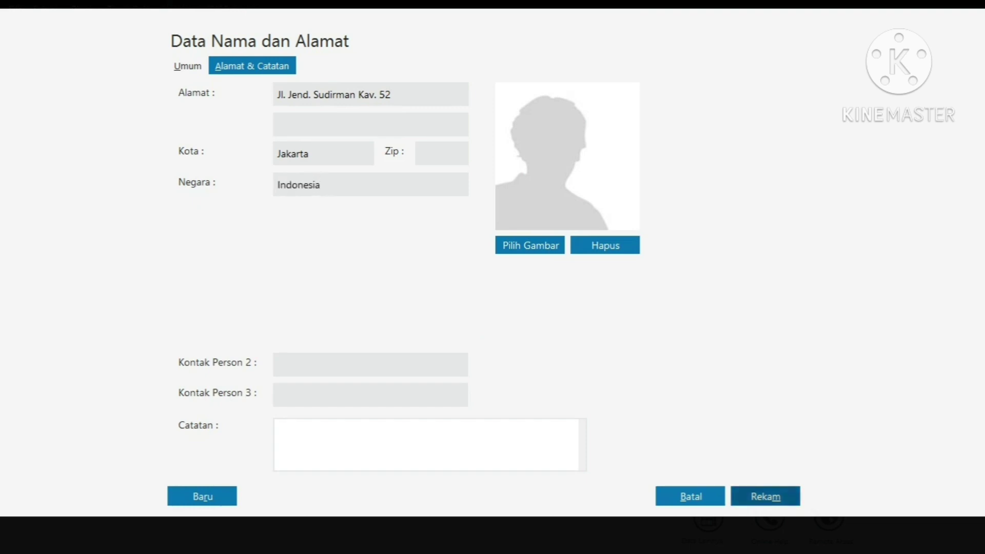
# Start a new customer record, correct its customer ID, and enter company PT Sejahtera
pyautogui.moveTo(308, 153)
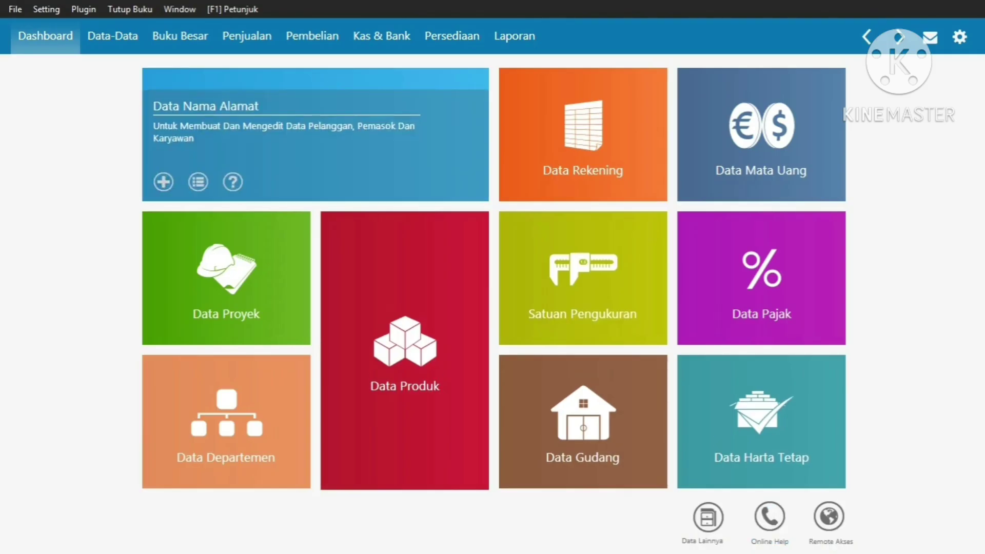
pyautogui.click(163, 181)
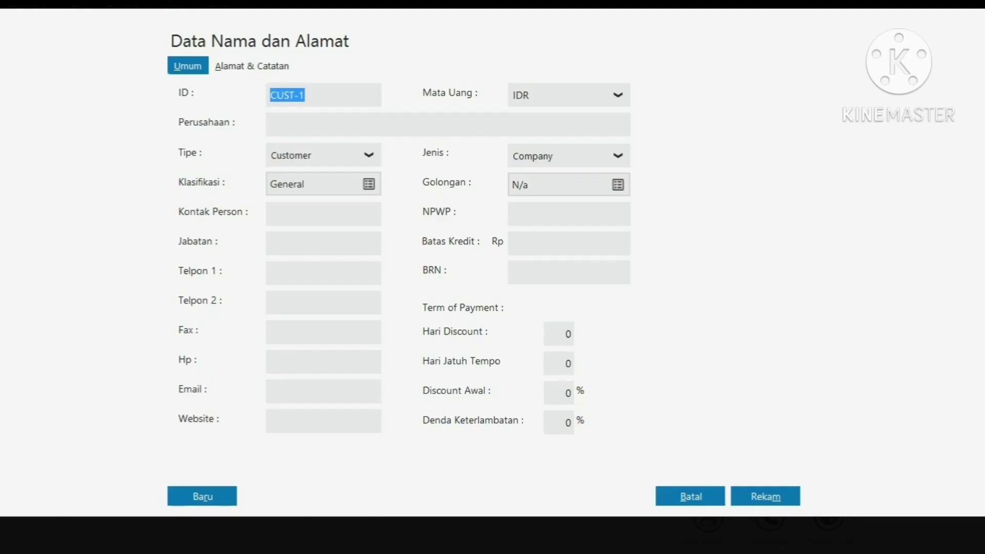
pyautogui.click(306, 95)
pyautogui.press('BackSpace')
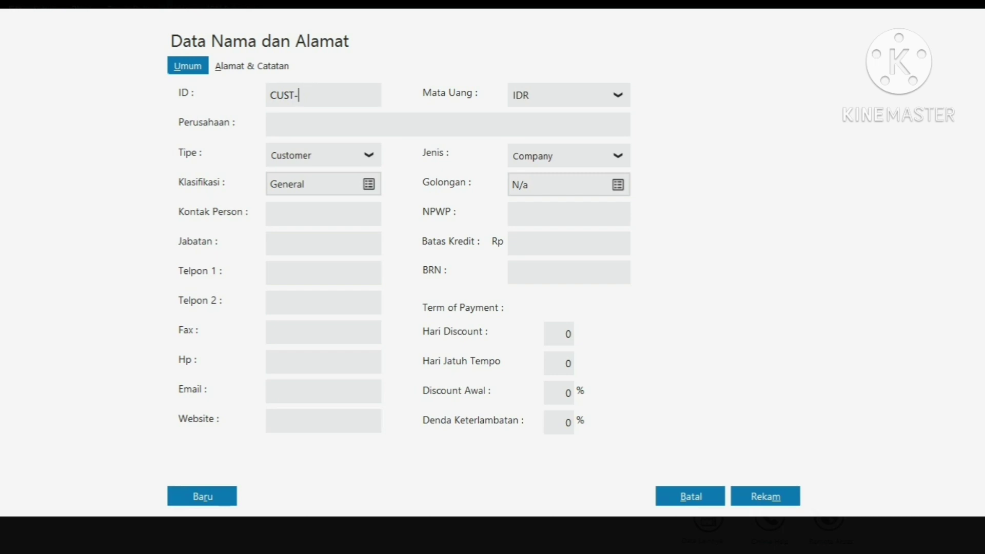
pyautogui.write('001')
pyautogui.press('Tab')
pyautogui.write('PT Sejahtera')
# Enter PT Sejahtera's street address and city Jakarta, copy it to shipping, set country Indonesia
pyautogui.hotkey('alt', 'a')
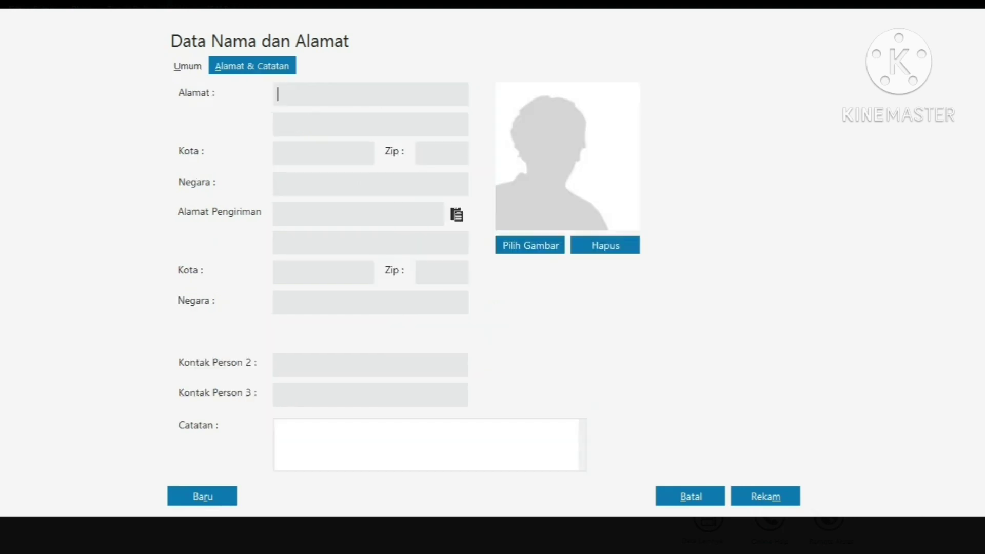
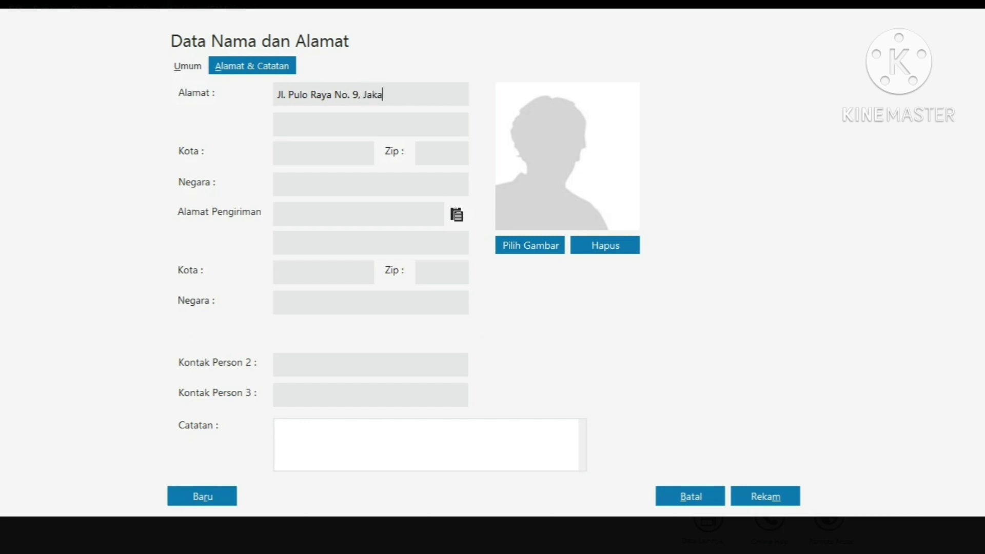
pyautogui.click(278, 153)
pyautogui.write('Jakarta')
pyautogui.click(456, 215)
pyautogui.click(456, 214)
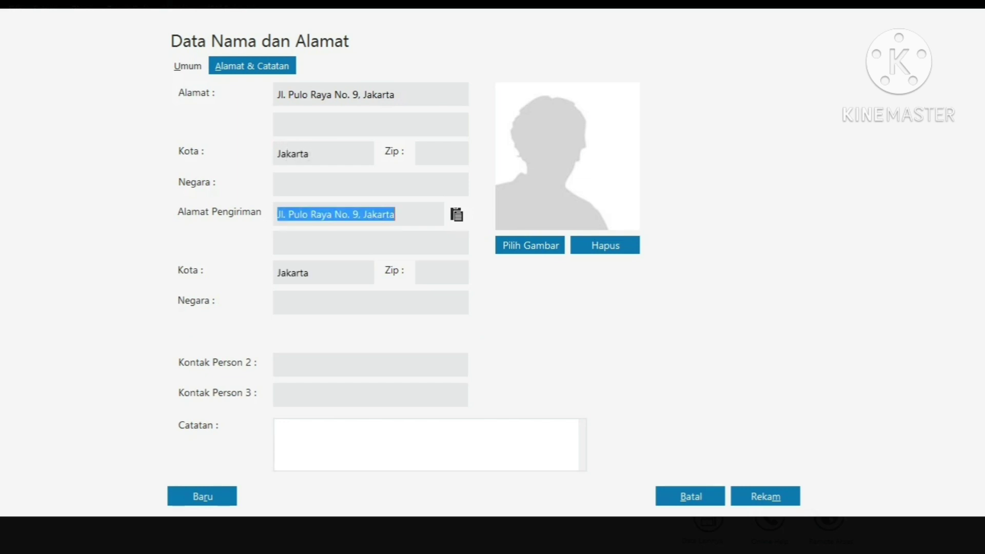
pyautogui.click(277, 184)
pyautogui.write('Indonesia')
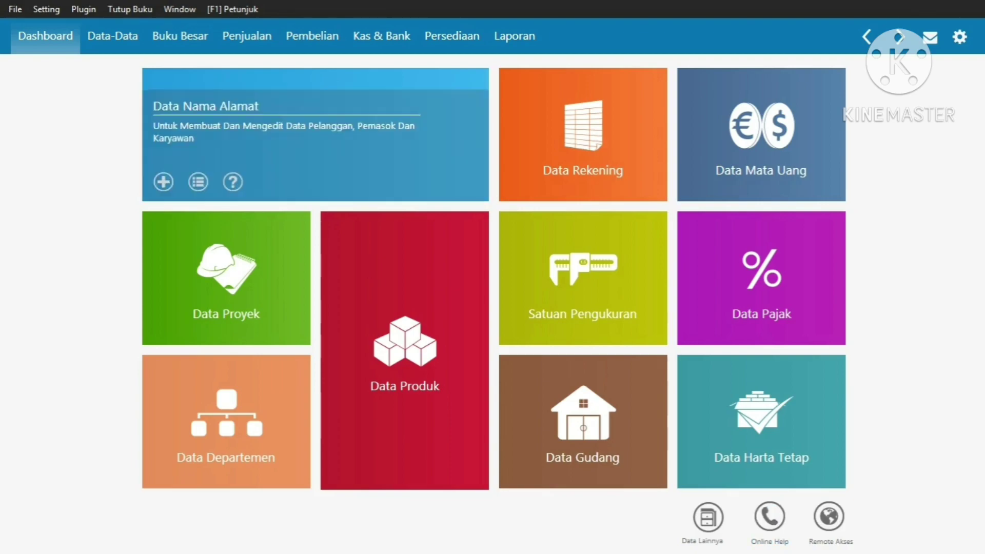
# Start another customer record, correct its customer ID, and enter company PT Abadi Sehat
pyautogui.click(163, 182)
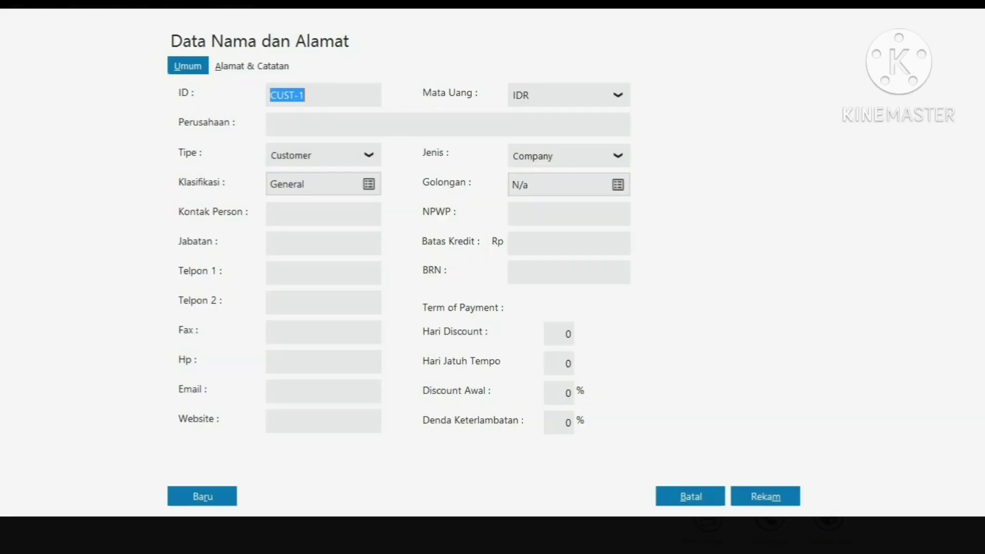
pyautogui.press('End')
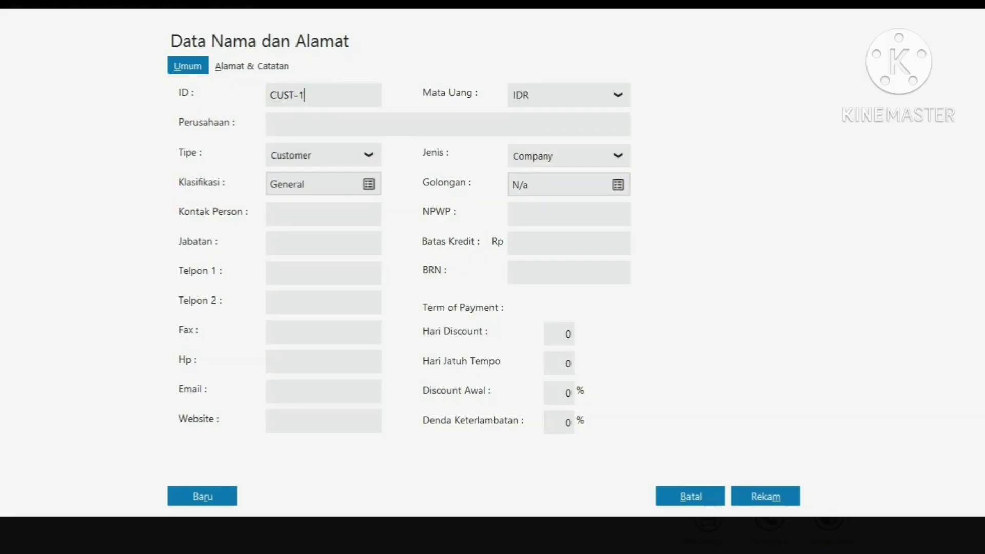
pyautogui.press('BackSpace')
pyautogui.write('002')
pyautogui.click(270, 125)
pyautogui.write('PT Abadi Sehat')
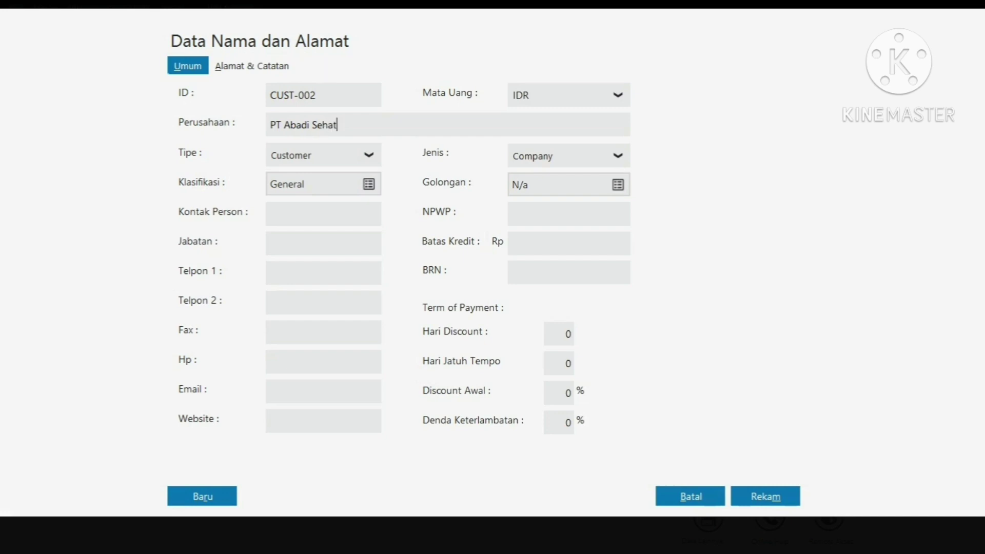
# Enter PT Abadi Sehat's address, city Jakarta, copy to shipping, country Indonesia, then save
pyautogui.hotkey('alt', 'a')
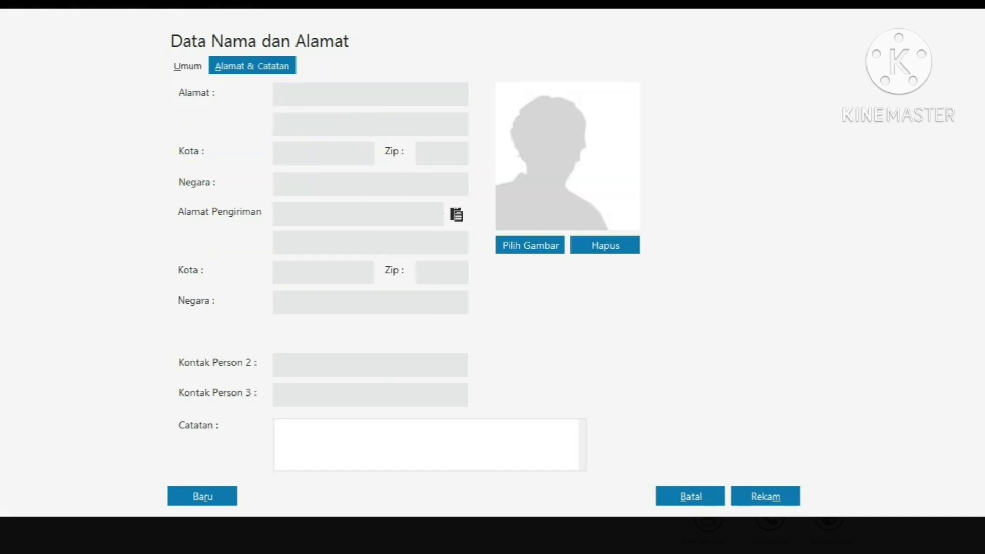
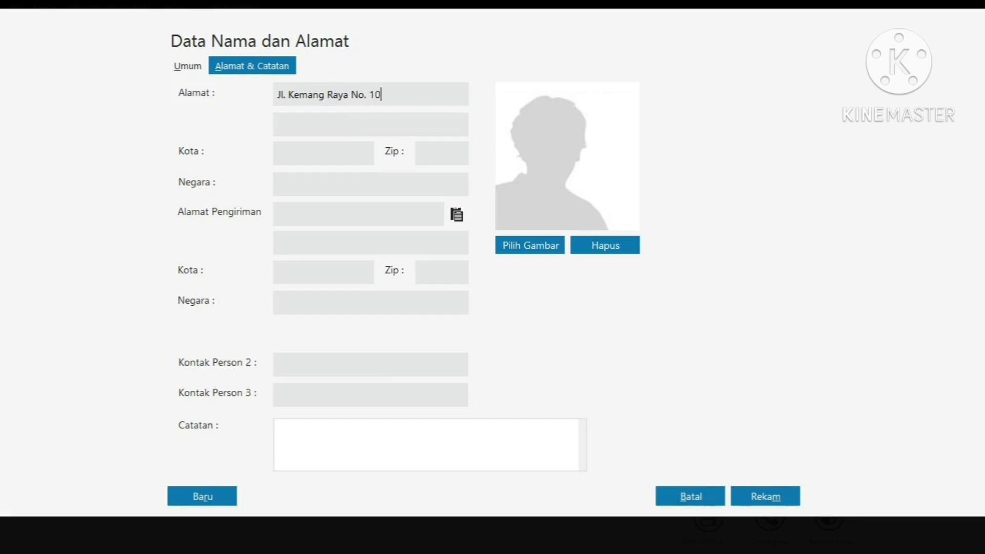
pyautogui.click(277, 153)
pyautogui.write('Jakarta')
pyautogui.click(456, 214)
pyautogui.click(278, 183)
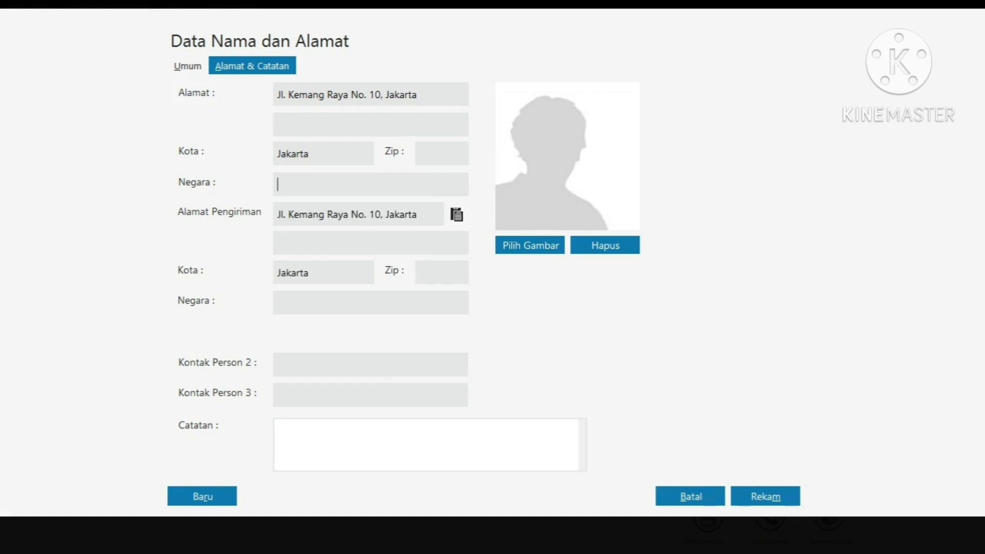
pyautogui.write('Indonesia')
pyautogui.hotkey('alt', 'm')
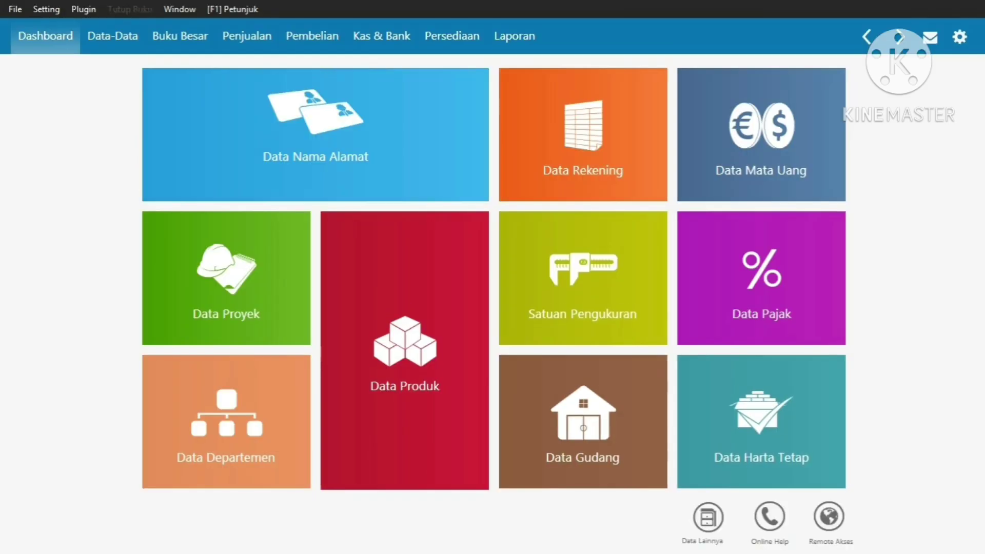
# Open the opening accounts payable balances list from the Settings menu
pyautogui.hotkey('alt', 's')
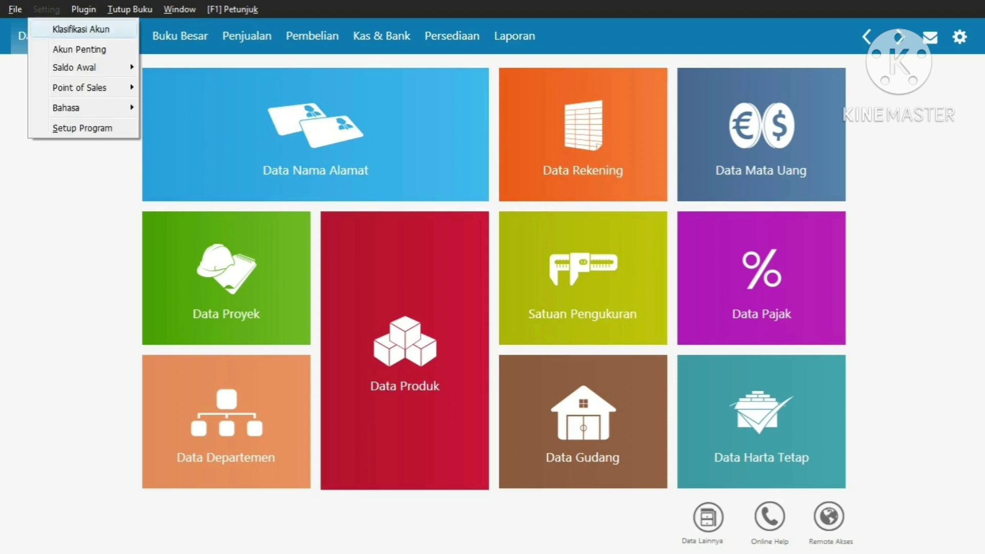
pyautogui.press('Down')
pyautogui.press('Down')
pyautogui.press('Right')
pyautogui.press('Left')
pyautogui.press('Down')
pyautogui.press('Right')
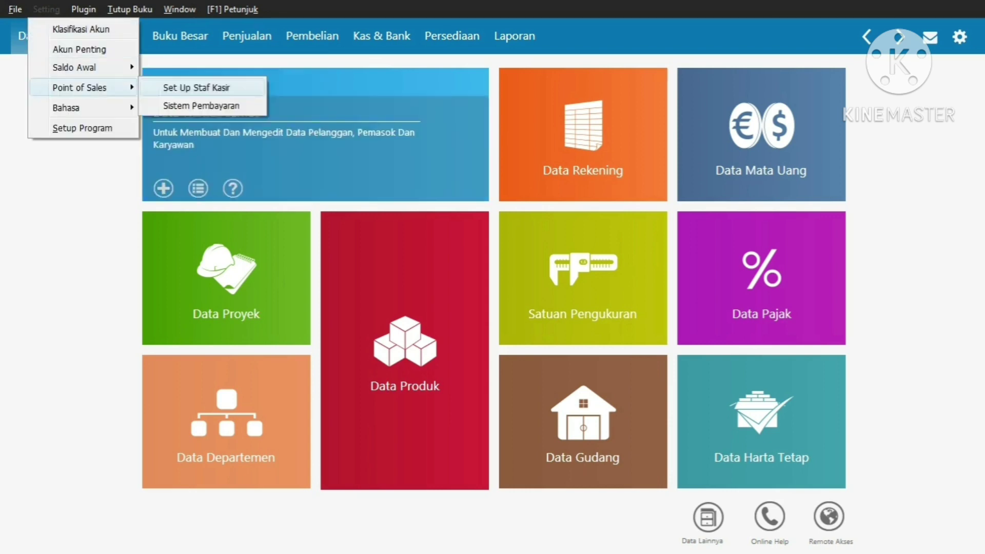
pyautogui.press('Left')
pyautogui.press('Up')
pyautogui.press('Right')
pyautogui.press('Down')
pyautogui.press('Down')
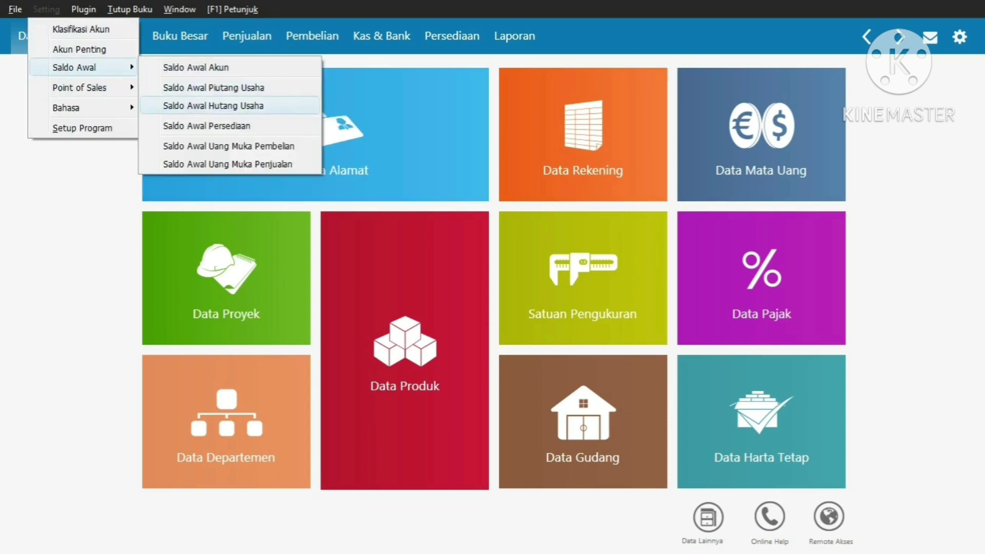
pyautogui.press('Return')
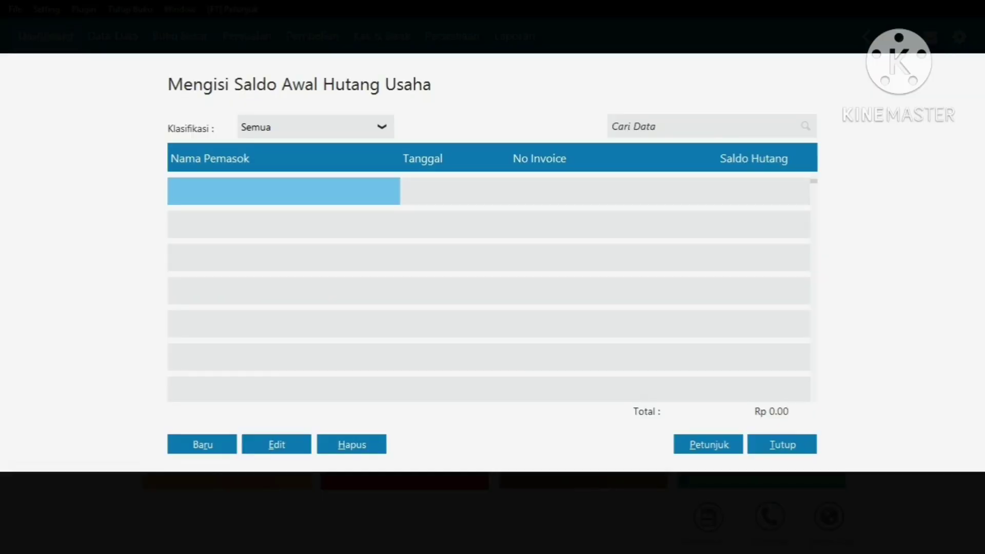
# Start a new opening payable for supplier PT Sari Megah dated 28 December 2019
pyautogui.press('Return')
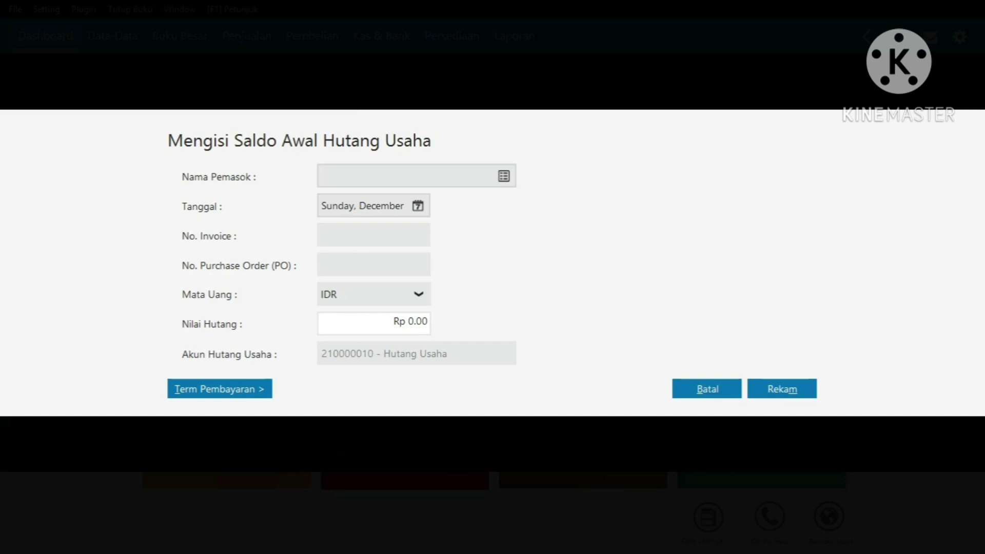
pyautogui.press('Return')
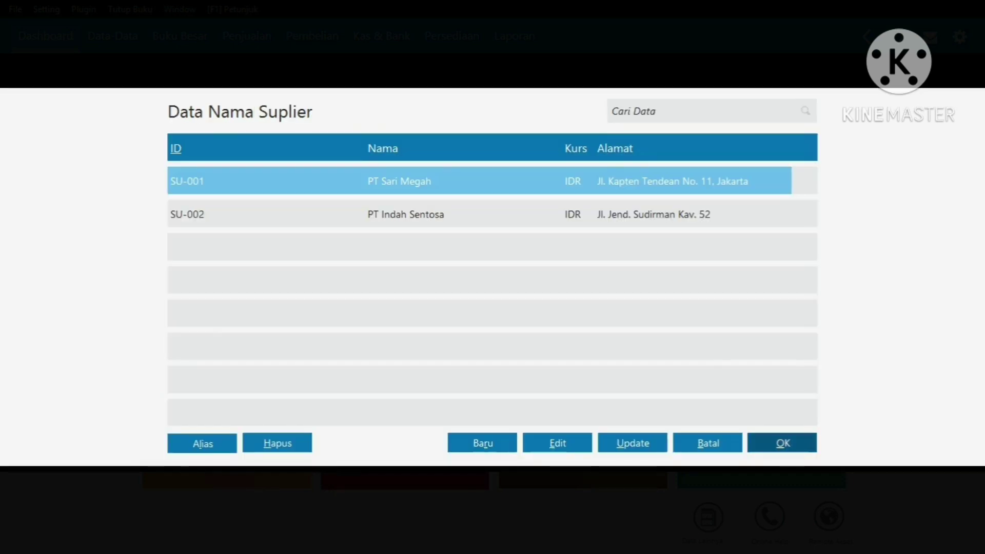
pyautogui.press('Return')
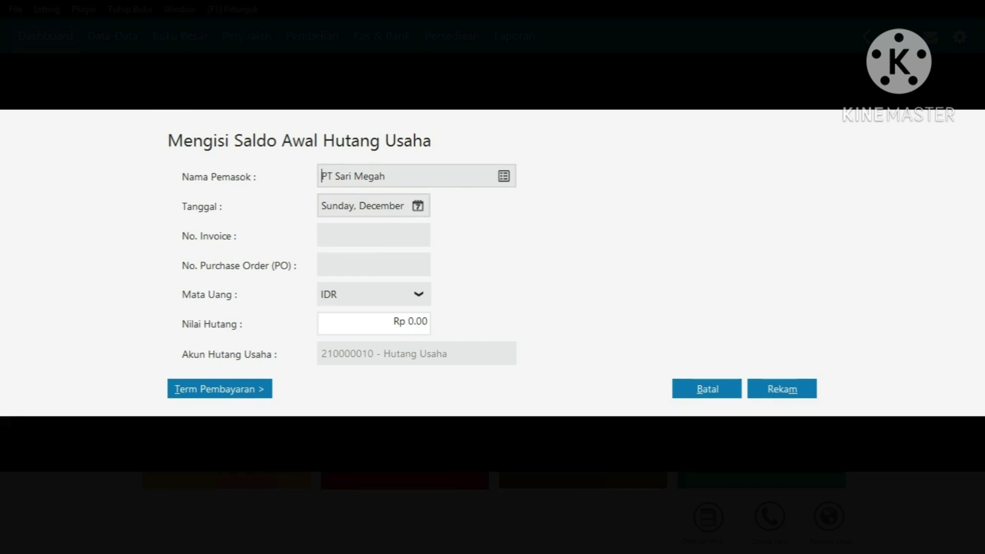
pyautogui.click(418, 206)
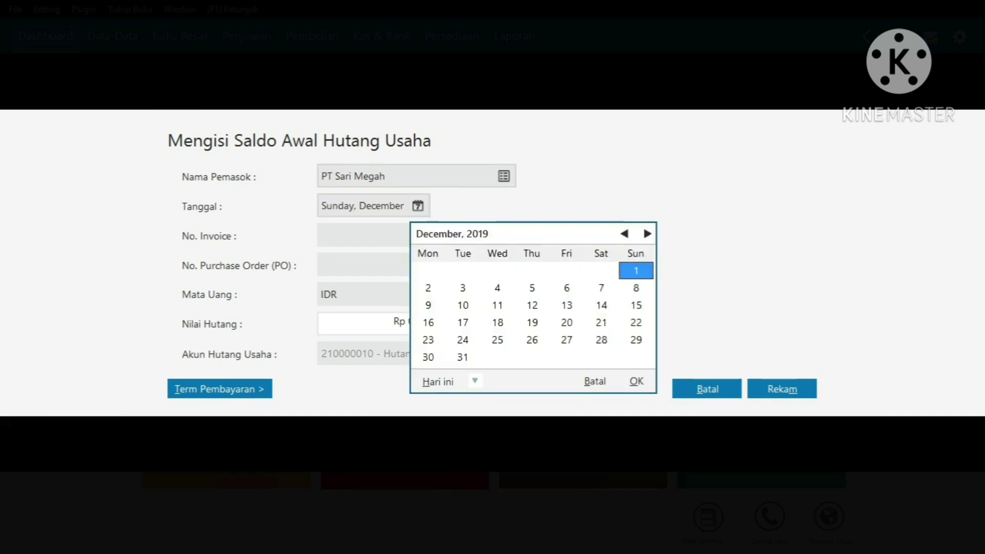
pyautogui.click(601, 339)
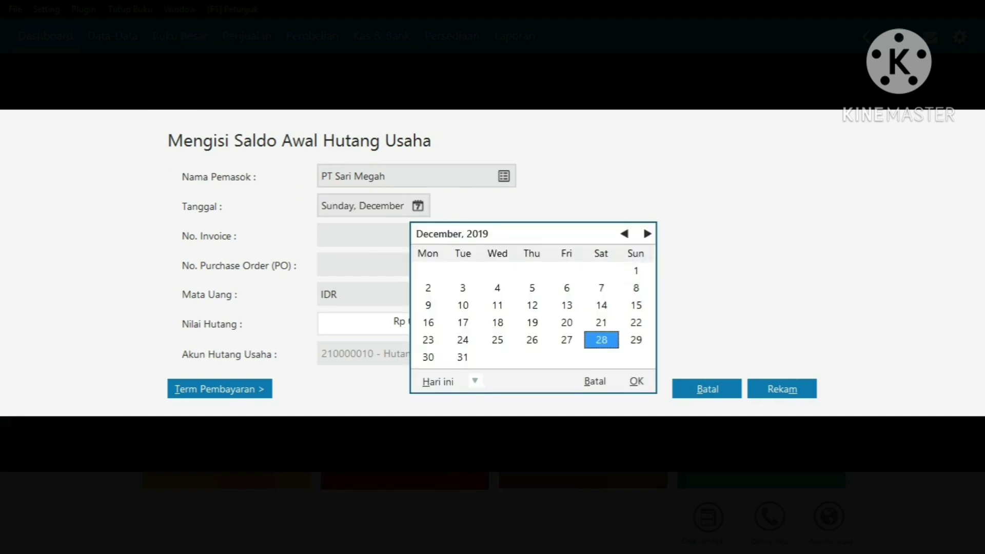
pyautogui.press('Return')
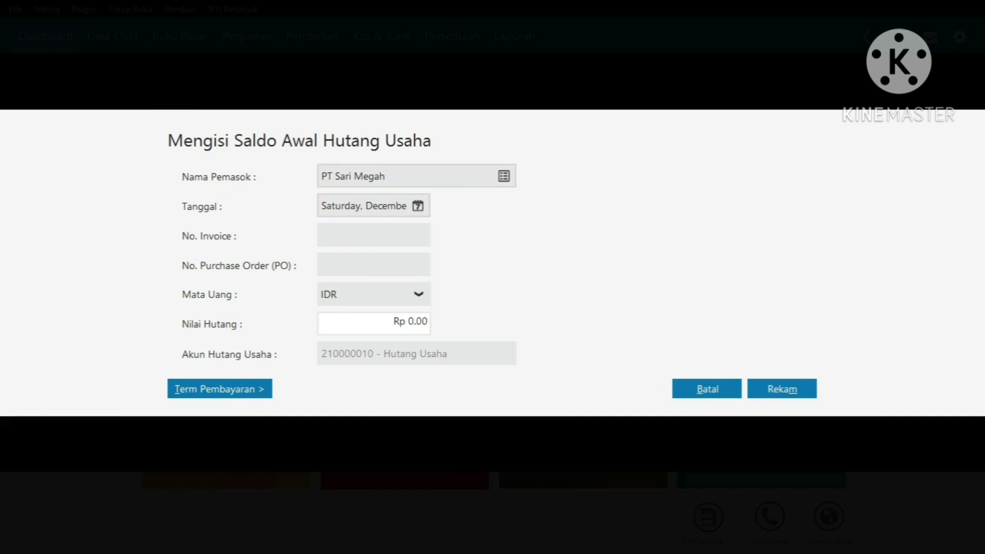
# Enter the invoice number and a payable amount of 10,000,000, then save
pyautogui.click(322, 236)
pyautogui.write('INV.28122019')
pyautogui.click(410, 322)
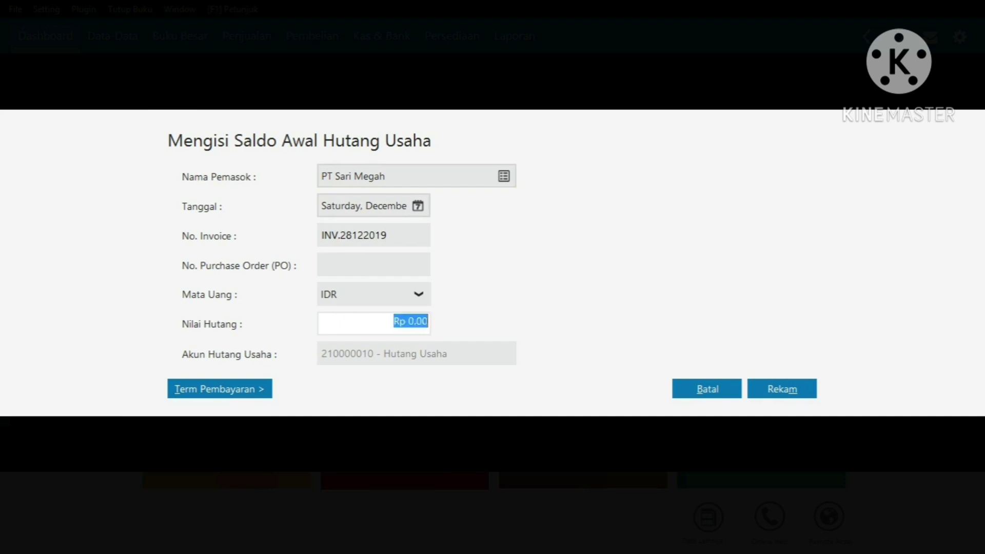
pyautogui.write('10000000')
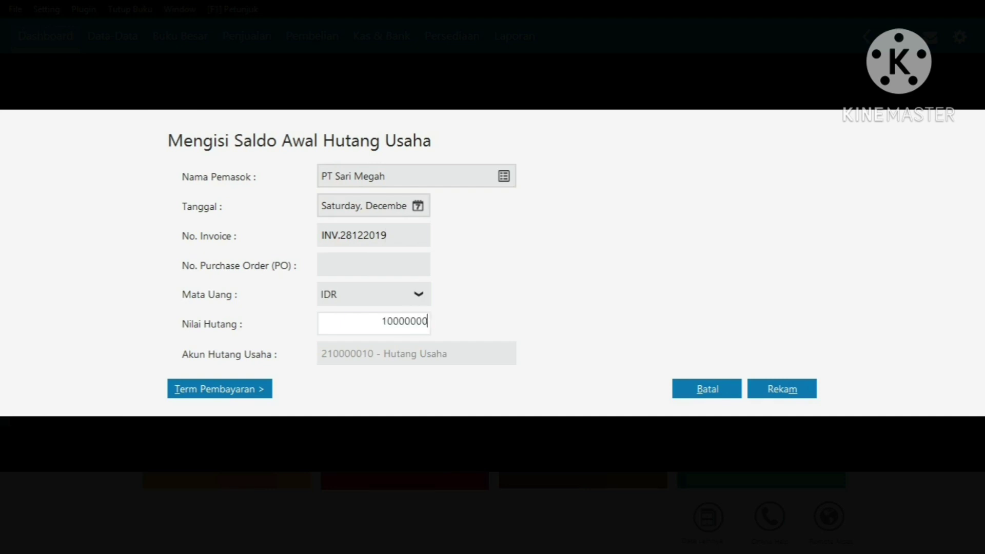
pyautogui.click(782, 388)
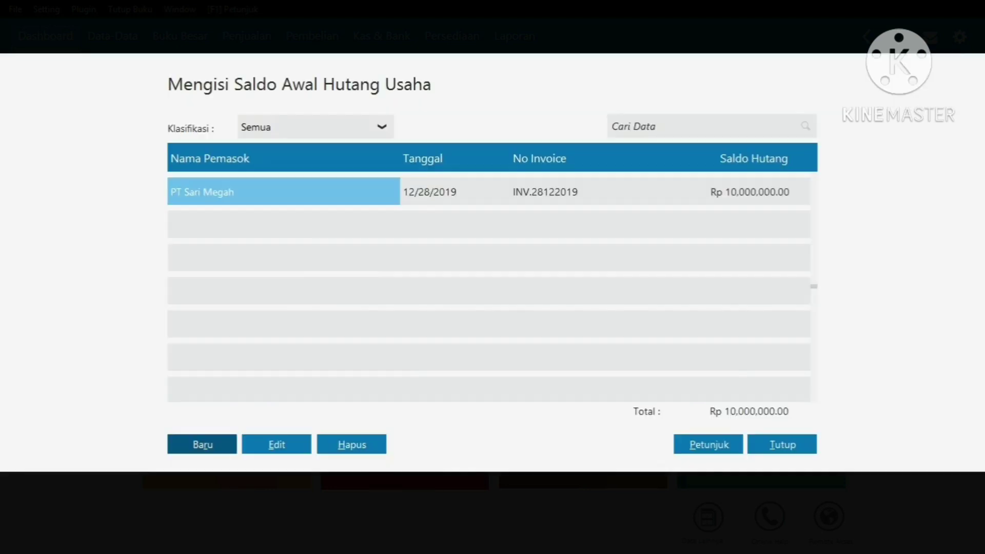
# Start a new opening payable for supplier SU-002 PT Indah Sentosa dated 30 December 2019
pyautogui.click(202, 444)
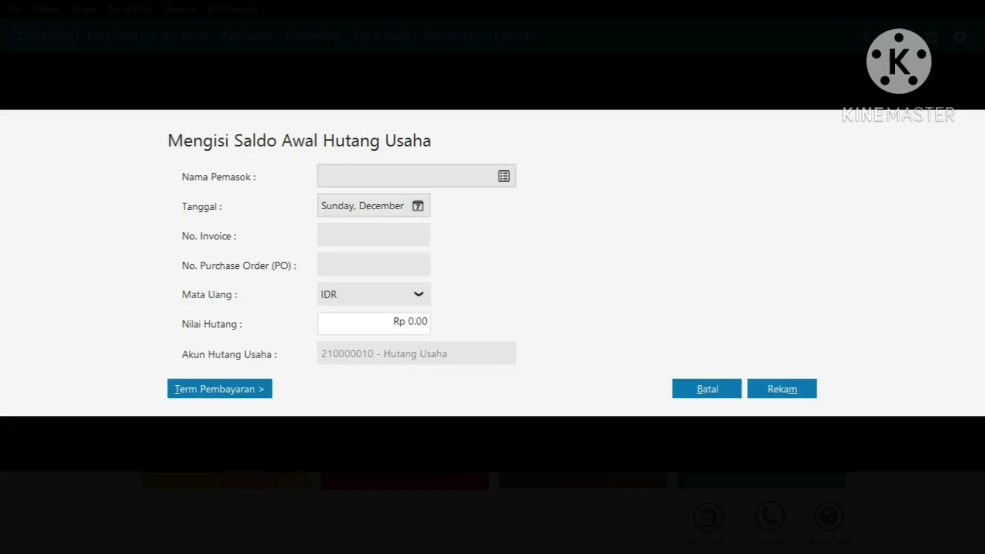
pyautogui.click(503, 176)
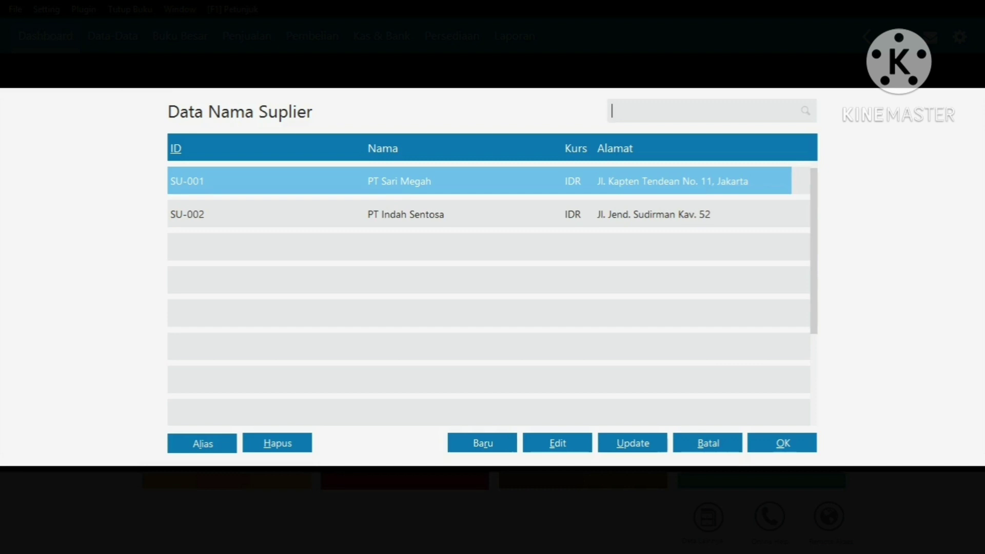
pyautogui.click(405, 214)
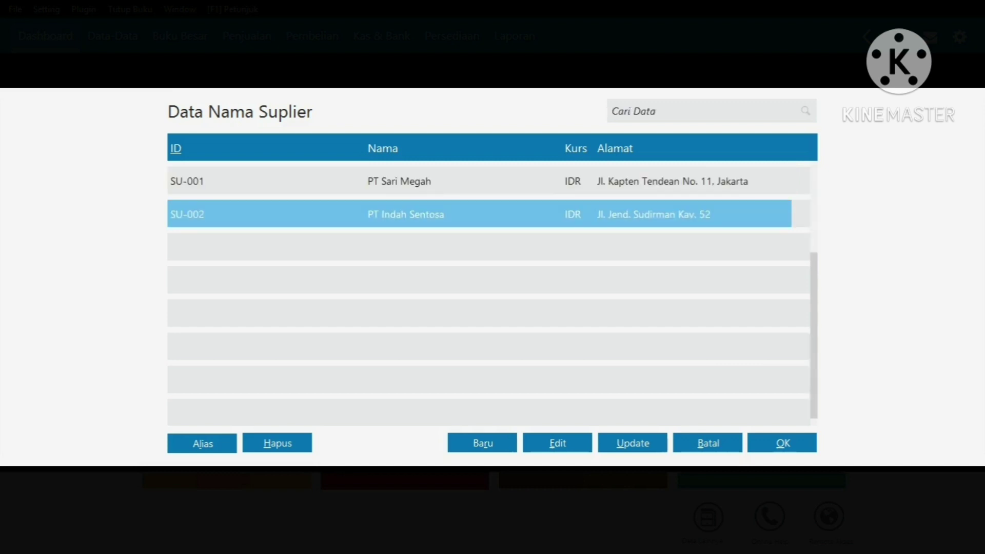
pyautogui.click(782, 442)
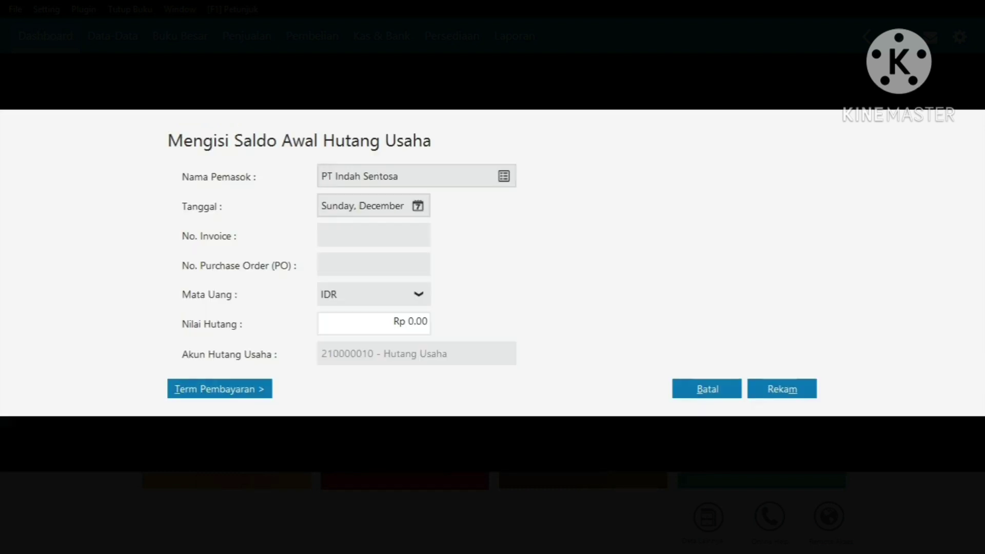
pyautogui.click(418, 205)
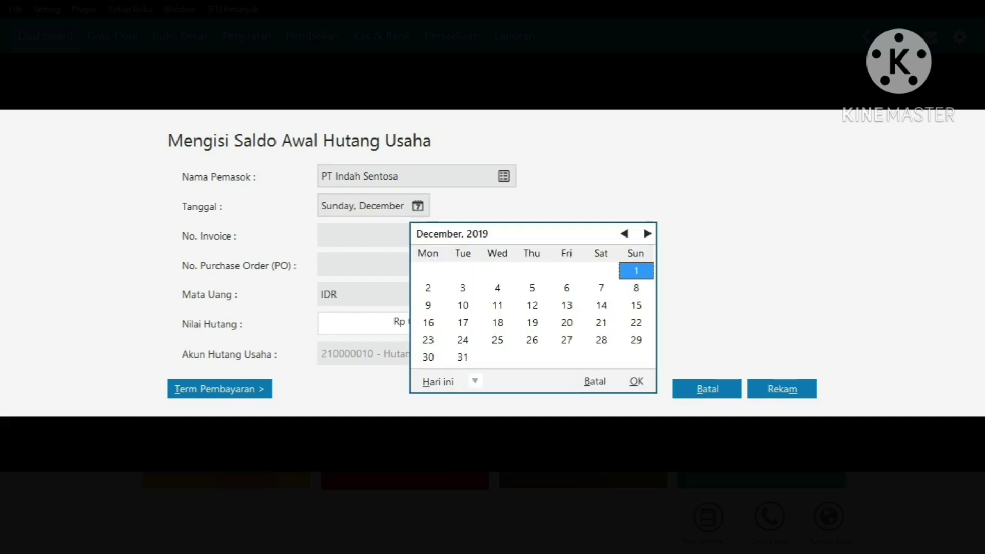
pyautogui.click(428, 357)
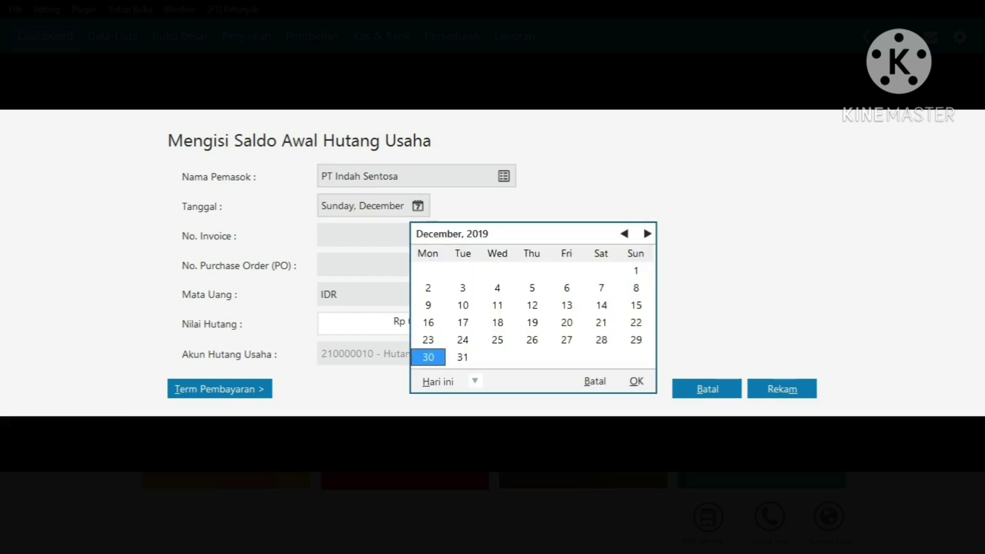
pyautogui.click(636, 381)
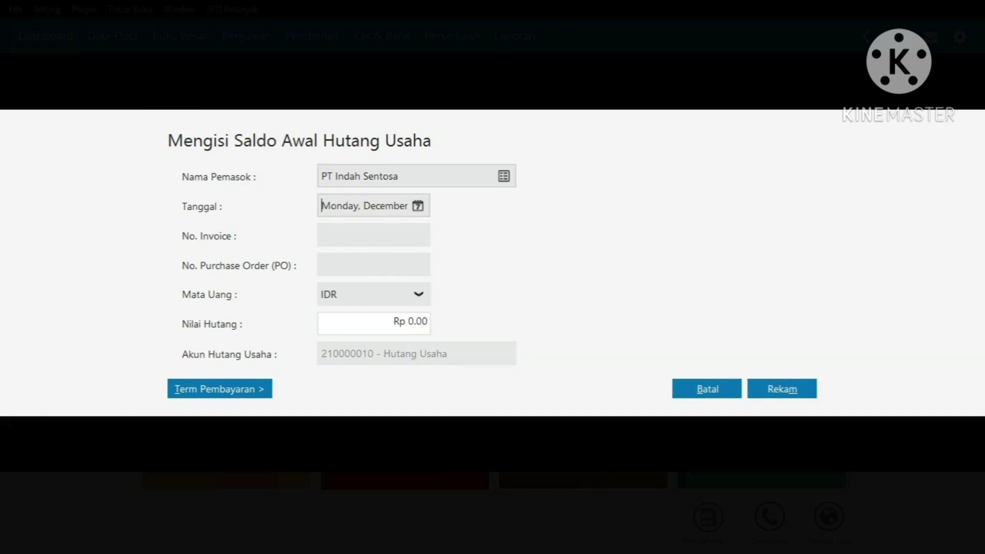
# Enter invoice INV.30122019 for Rp 15,000,000, save it, and close the payables list
pyautogui.click(359, 234)
pyautogui.write('INV.30122019')
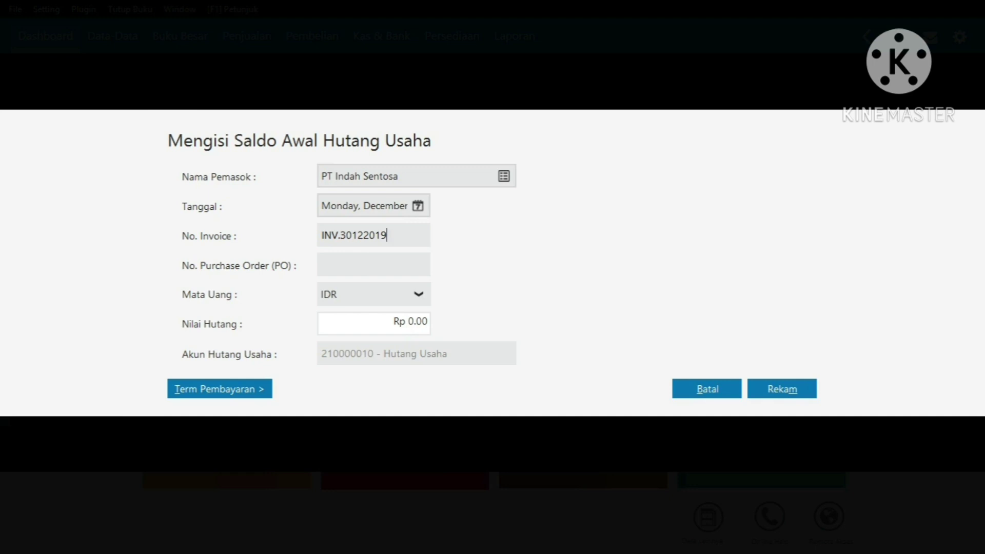
pyautogui.click(410, 321)
pyautogui.write('15000000')
pyautogui.click(782, 388)
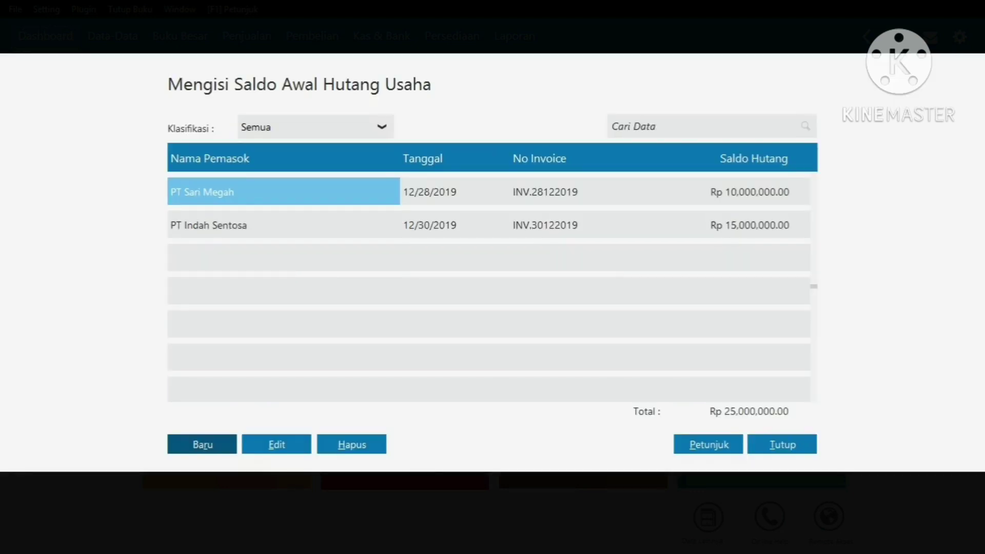
pyautogui.click(782, 444)
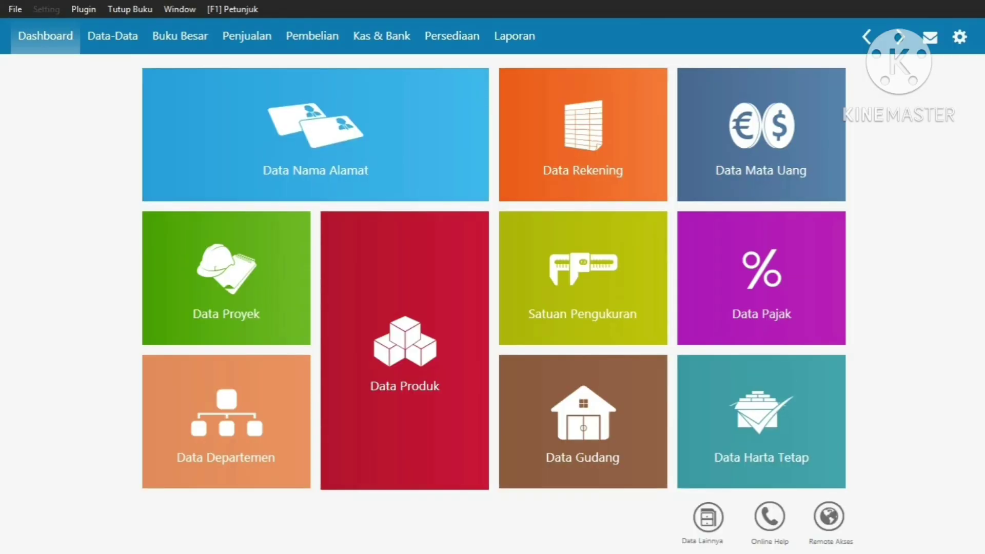
# Open the Saldo Awal Piutang Usaha opening receivables list from the Setting menu
pyautogui.hotkey('alt', 's')
pyautogui.press('Down')
pyautogui.press('Down')
pyautogui.press('Right')
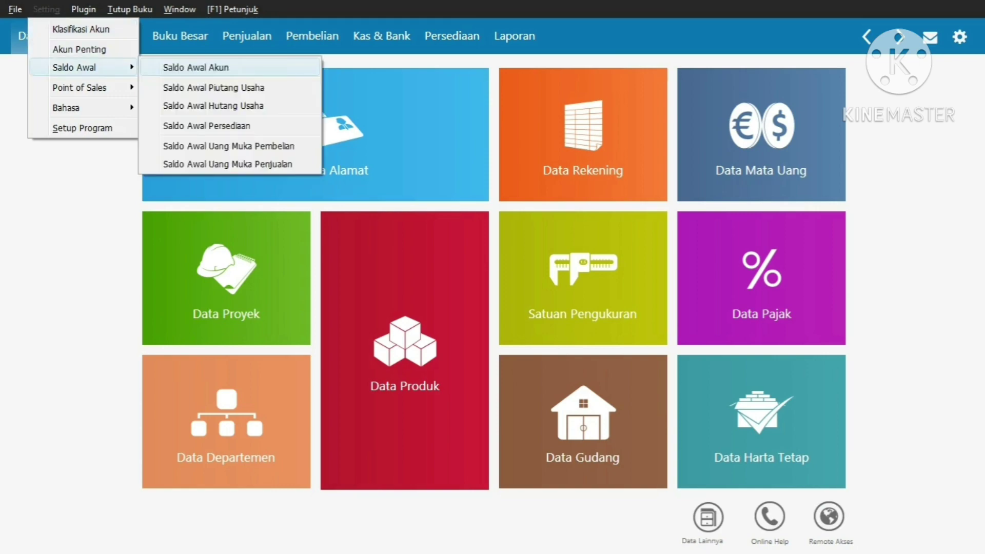
pyautogui.press('Down')
pyautogui.press('Return')
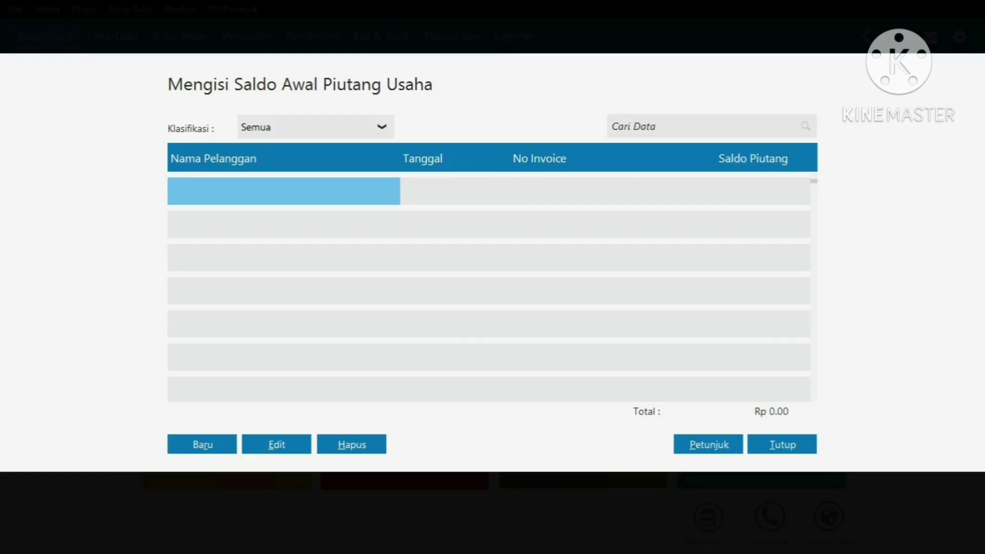
# Start a new receivable for customer CUST-001 PT Sejahtera dated 12 December 2019
pyautogui.hotkey('alt', 'r')
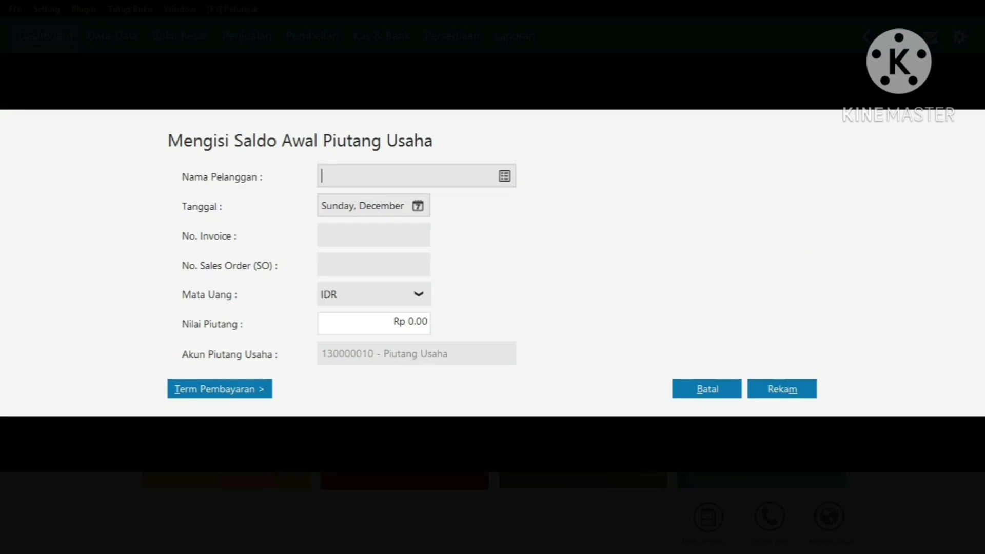
pyautogui.press('Return')
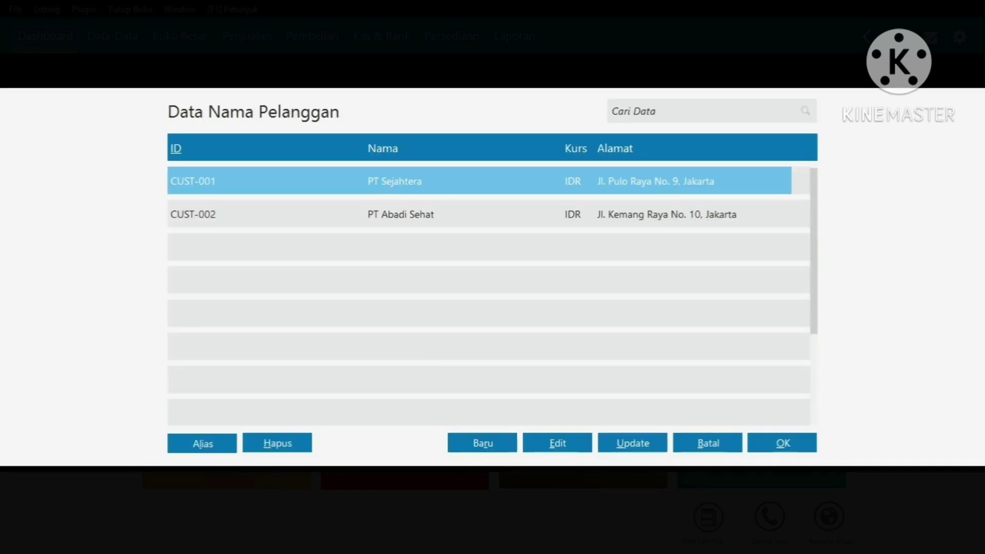
pyautogui.press('Return')
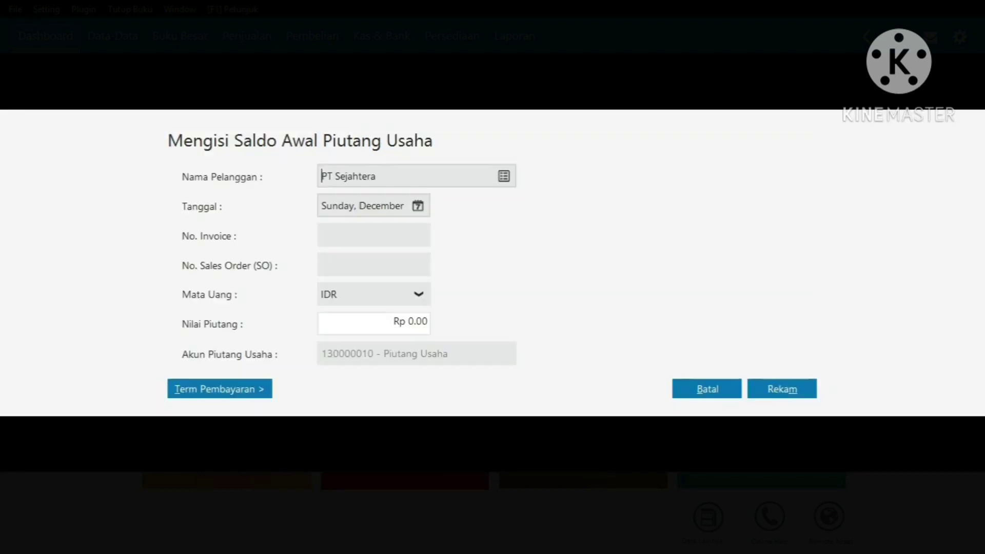
pyautogui.press('Tab')
pyautogui.hotkey('alt', 'Down')
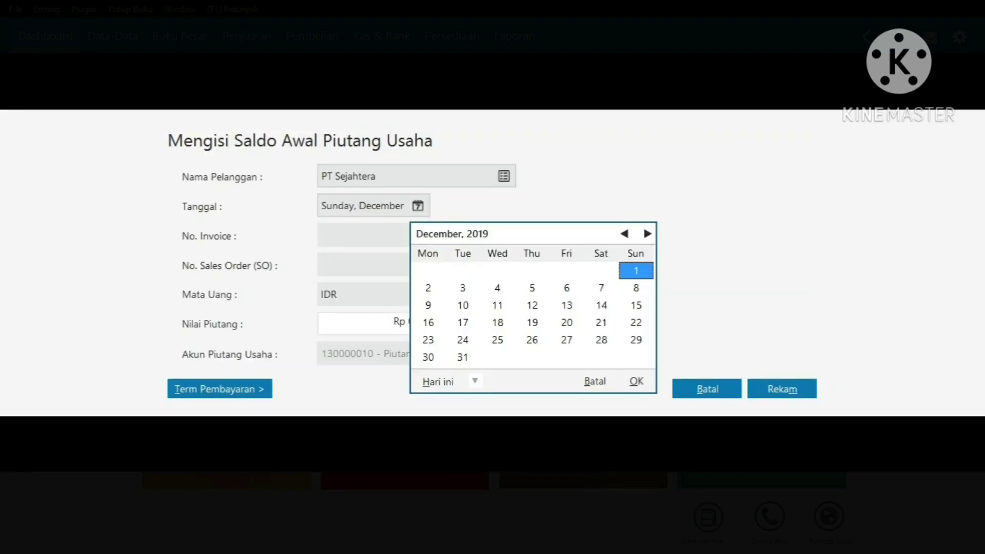
pyautogui.click(532, 304)
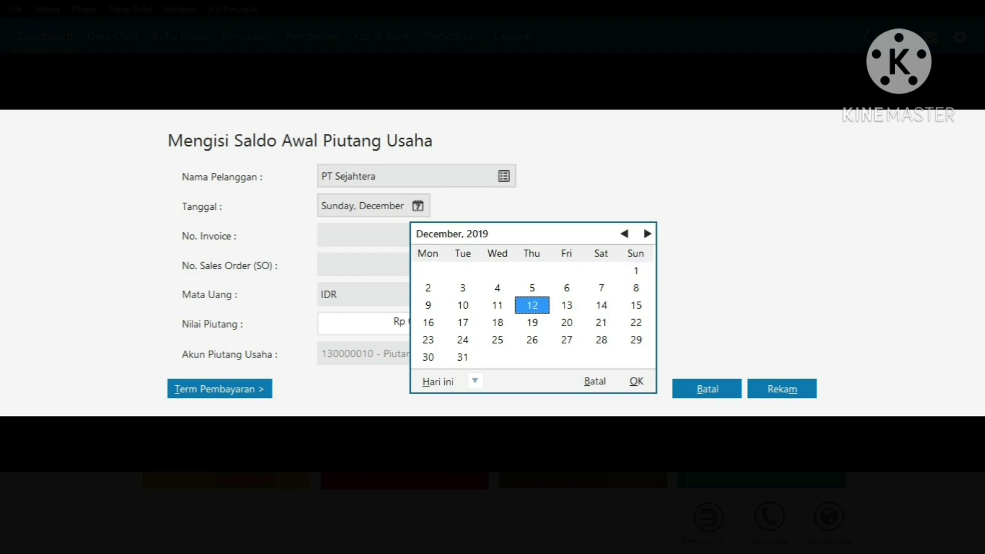
pyautogui.press('Return')
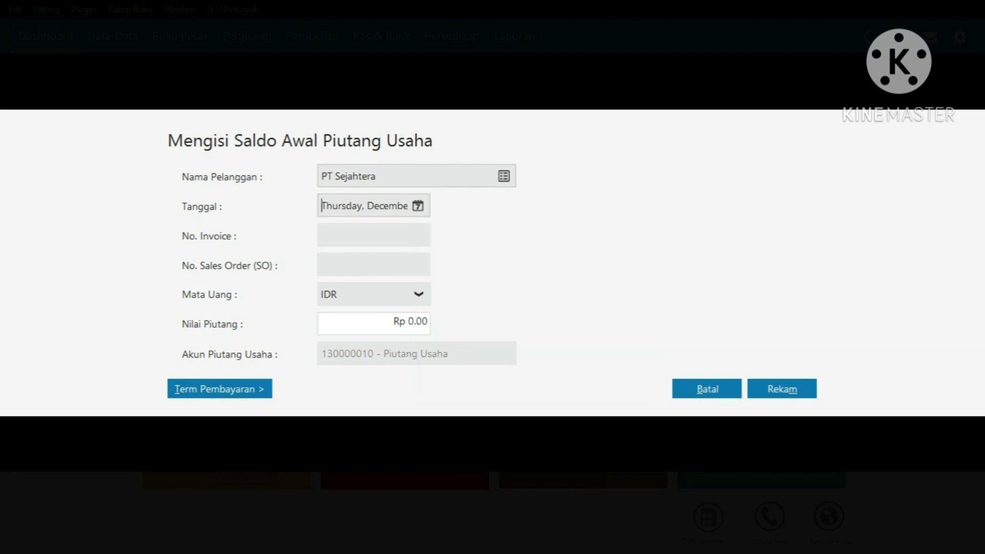
# Enter invoice F-12122019 for Rp 9,000,000, save it, and begin another entry
pyautogui.click(322, 235)
pyautogui.write('F-12122019')
pyautogui.click(410, 322)
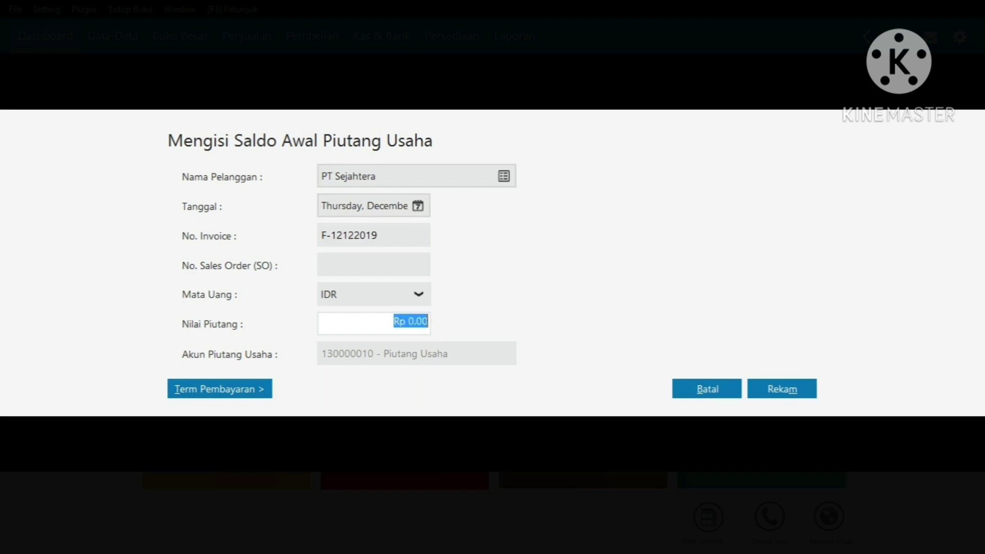
pyautogui.write('9000000')
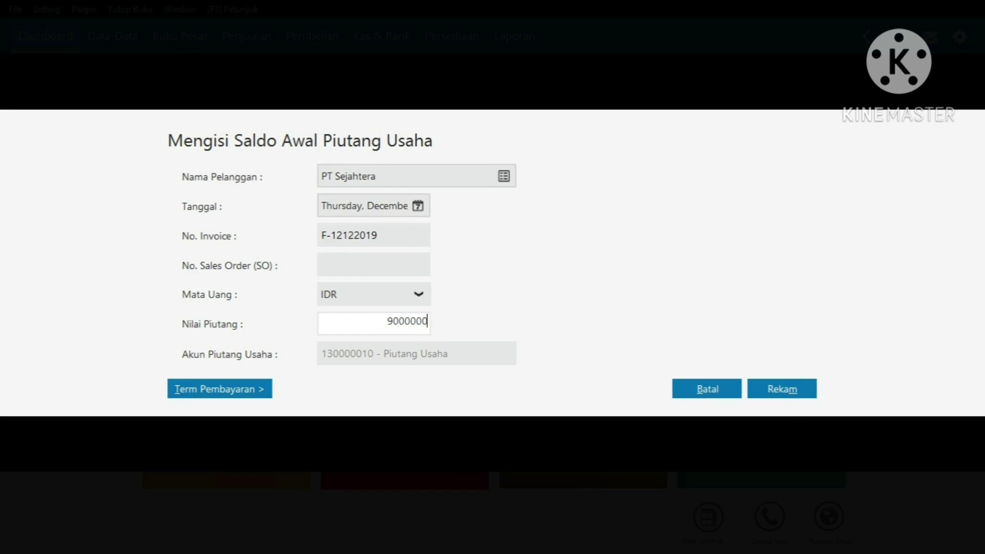
pyautogui.hotkey('alt', 'm')
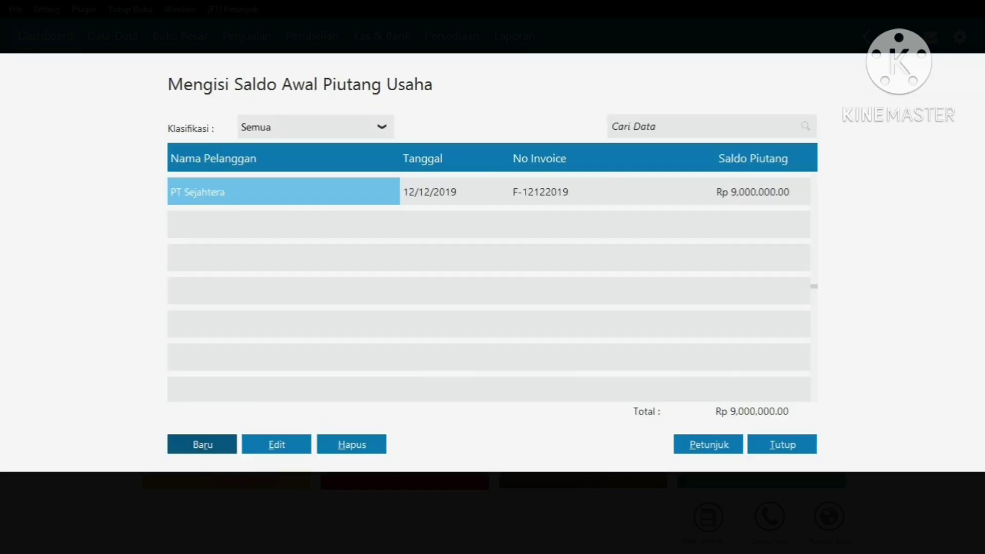
pyautogui.click(202, 445)
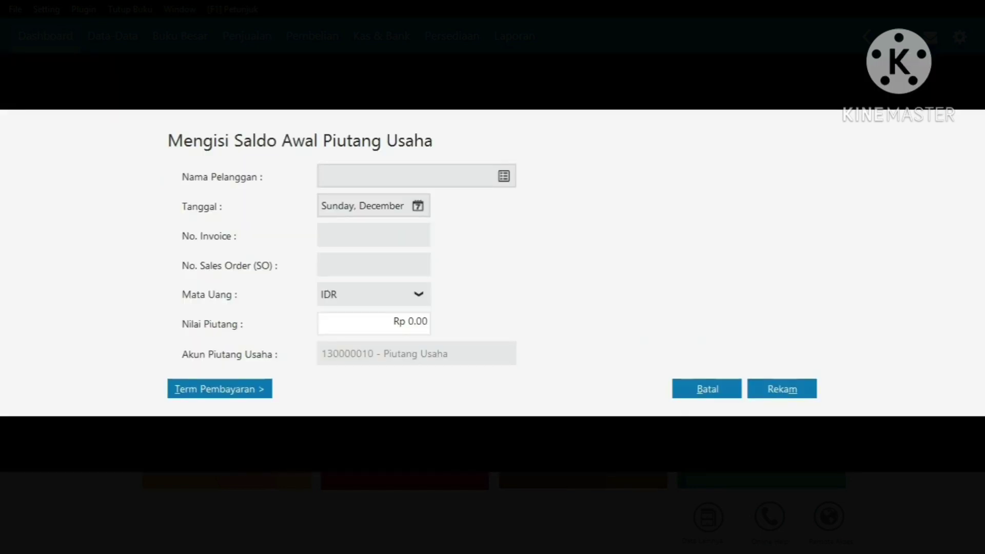
# Choose customer PT Abadi Sehat and date the receivable 21 December 2019
pyautogui.click(504, 176)
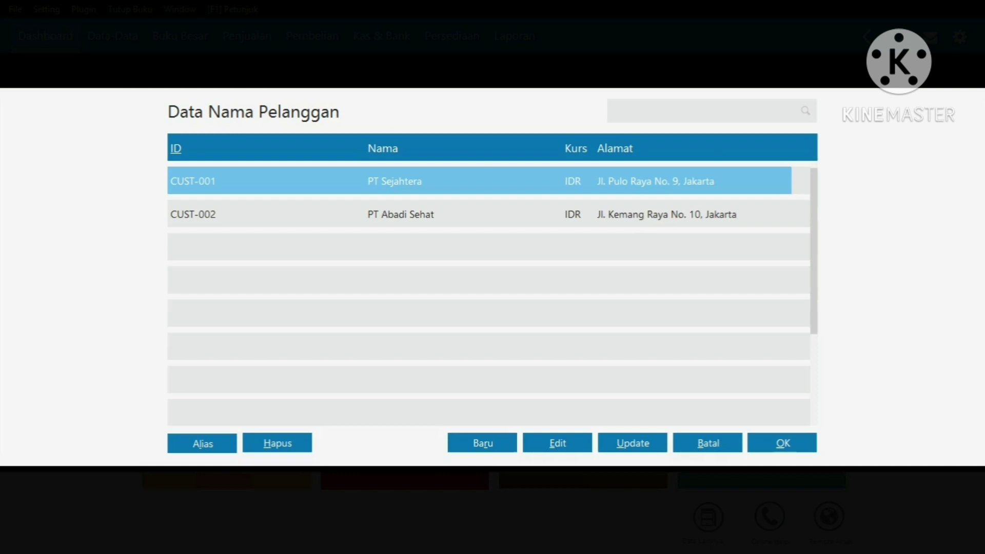
pyautogui.click(400, 214)
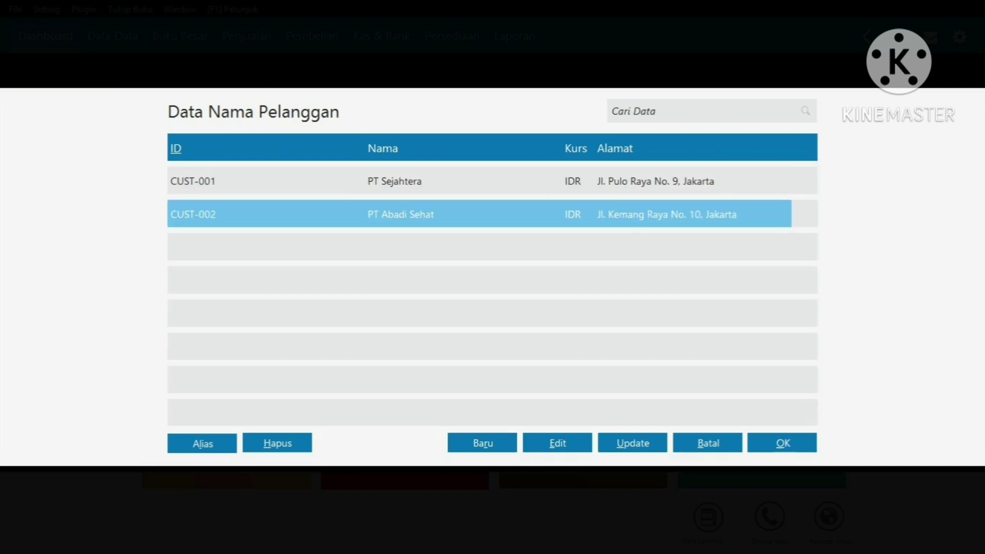
pyautogui.click(782, 443)
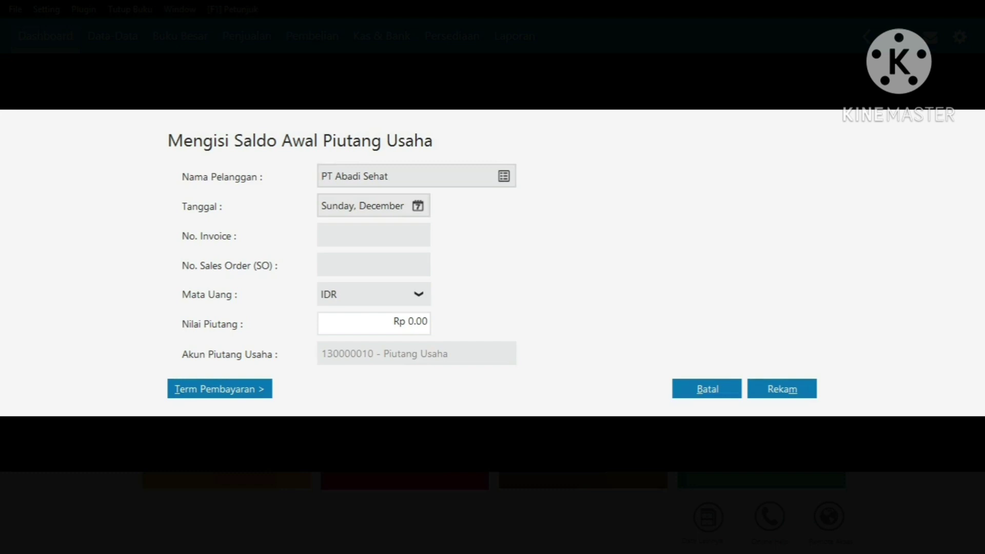
pyautogui.press('Tab')
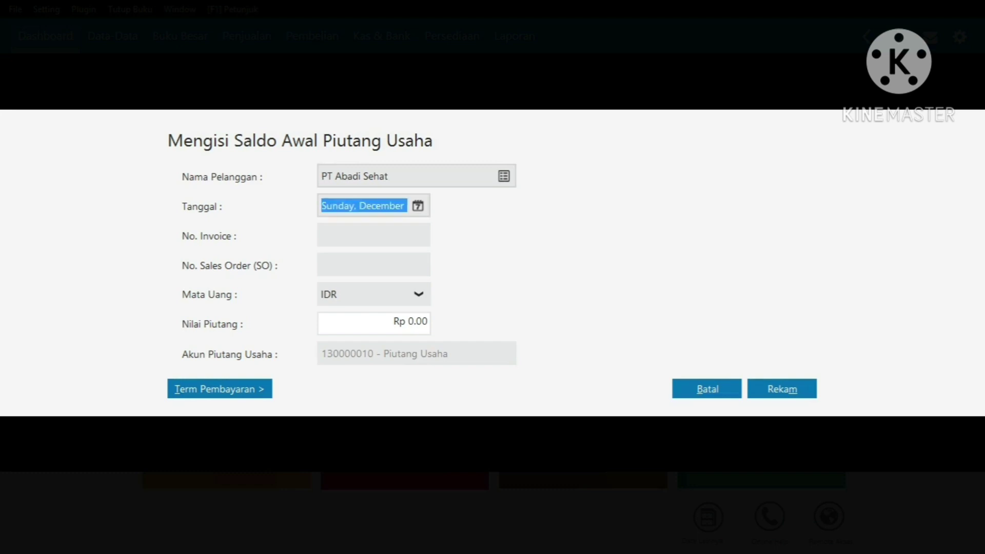
pyautogui.hotkey('alt', 'Down')
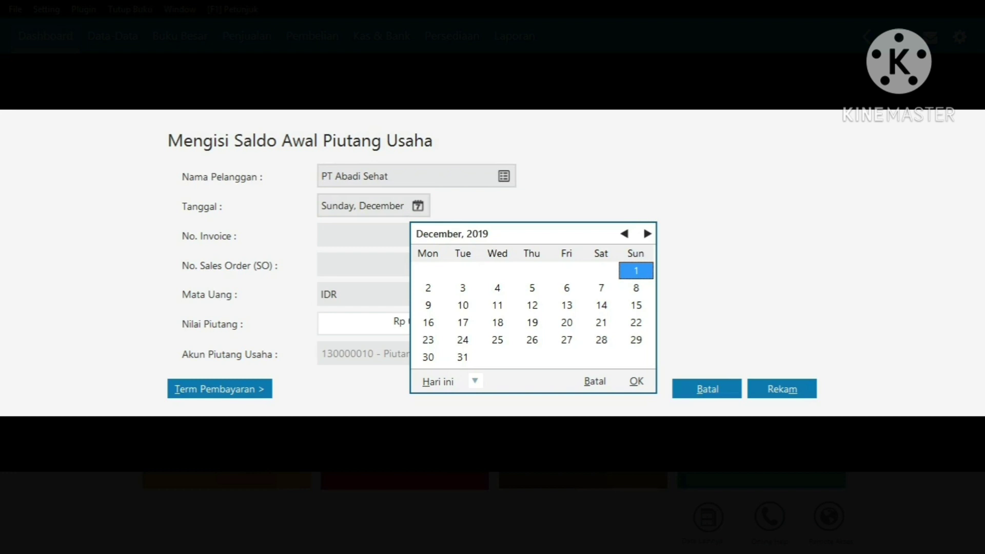
pyautogui.click(601, 322)
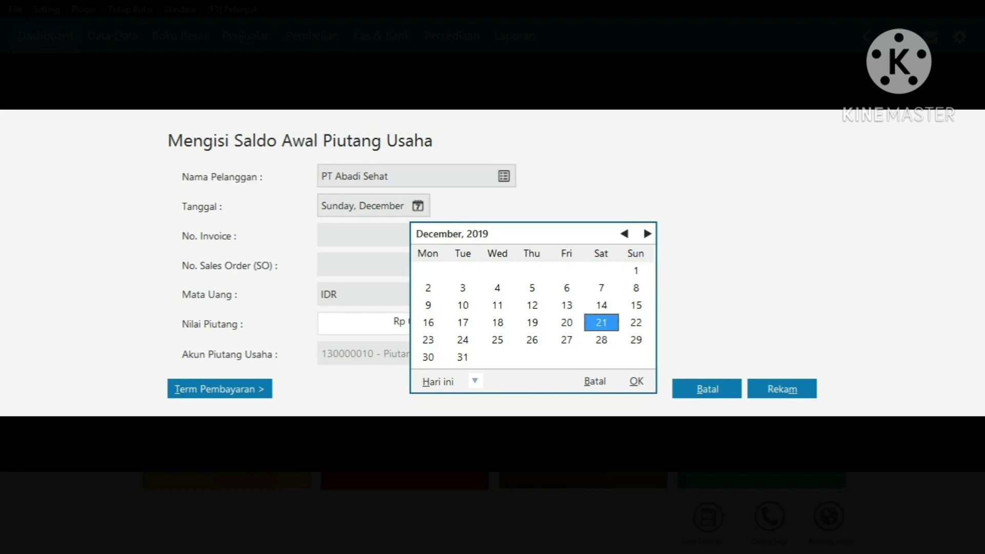
pyautogui.press('Return')
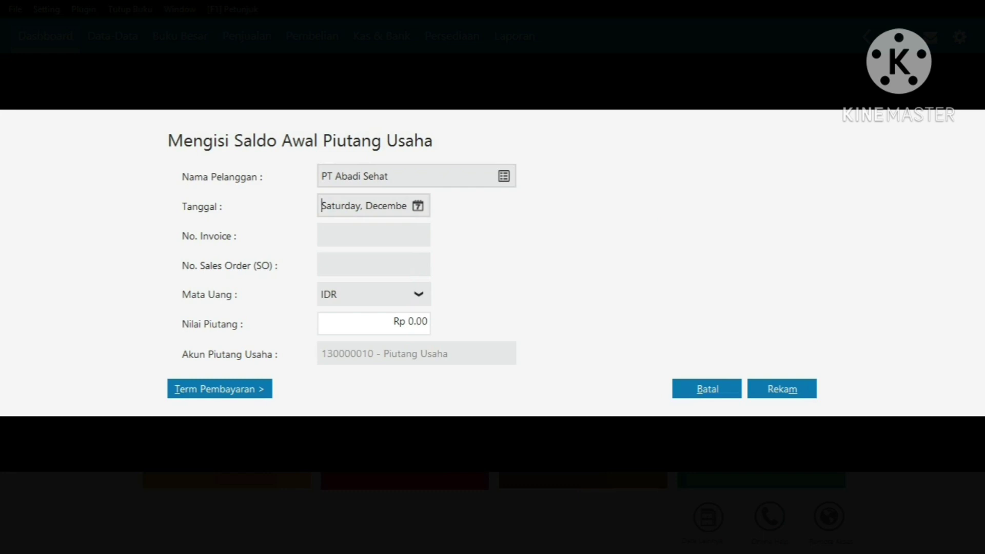
# Enter invoice F-21122019 with a Rp 12,000,000 receivable amount and save it
pyautogui.click(349, 235)
pyautogui.write('F-21122019')
pyautogui.click(400, 322)
pyautogui.write('12000000')
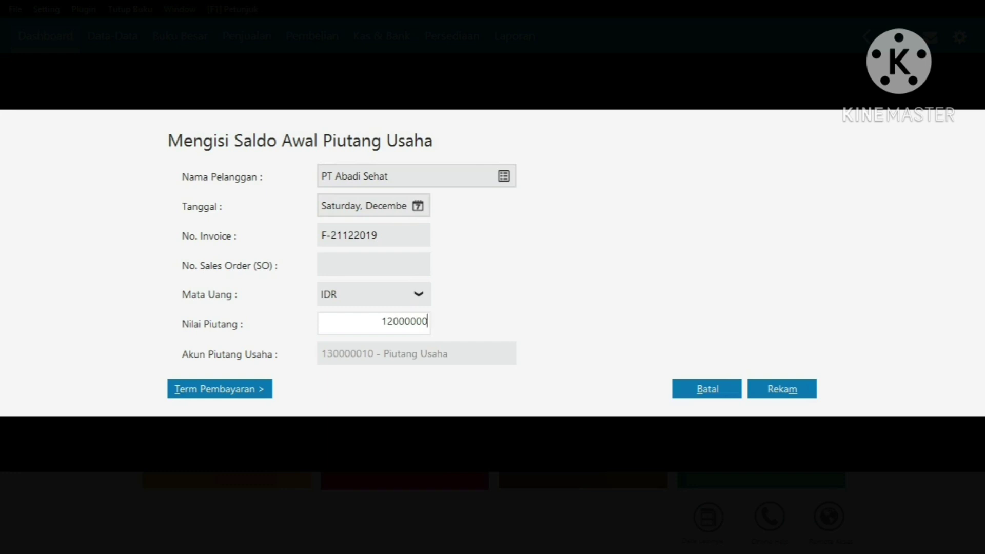
pyautogui.hotkey('alt', 'm')
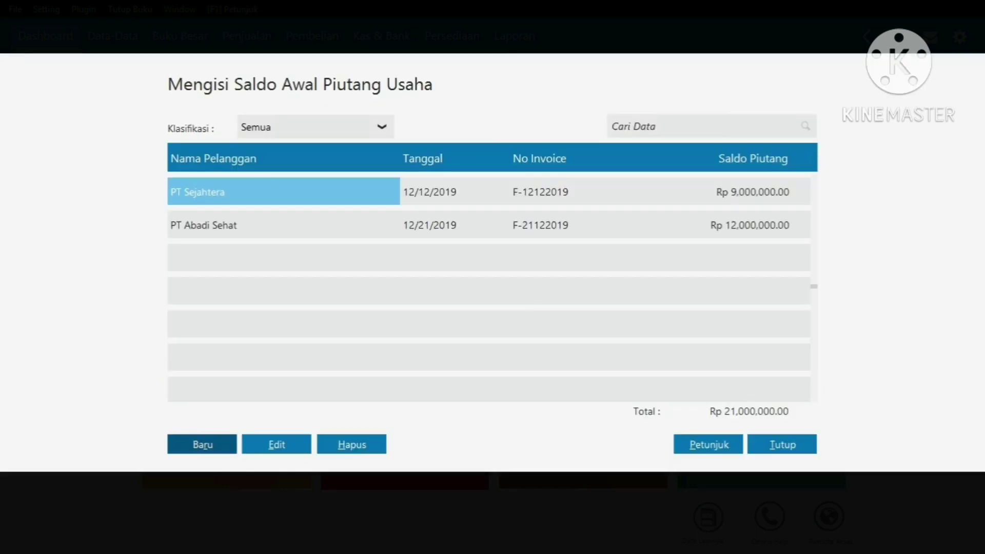
# Close the receivables list and start a Kas Keluar payment paid from the Kas account
pyautogui.hotkey('alt', 't')
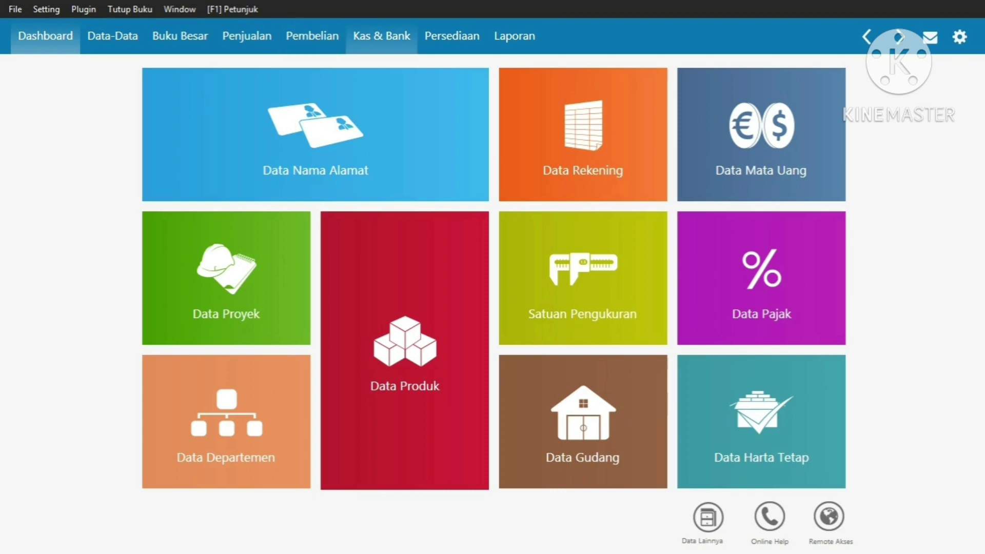
pyautogui.click(382, 36)
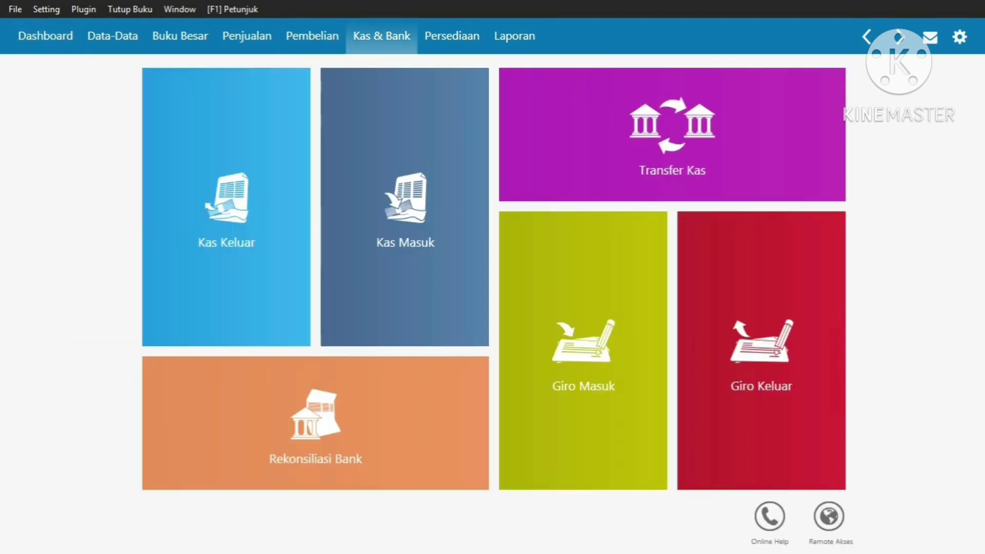
pyautogui.moveTo(163, 326)
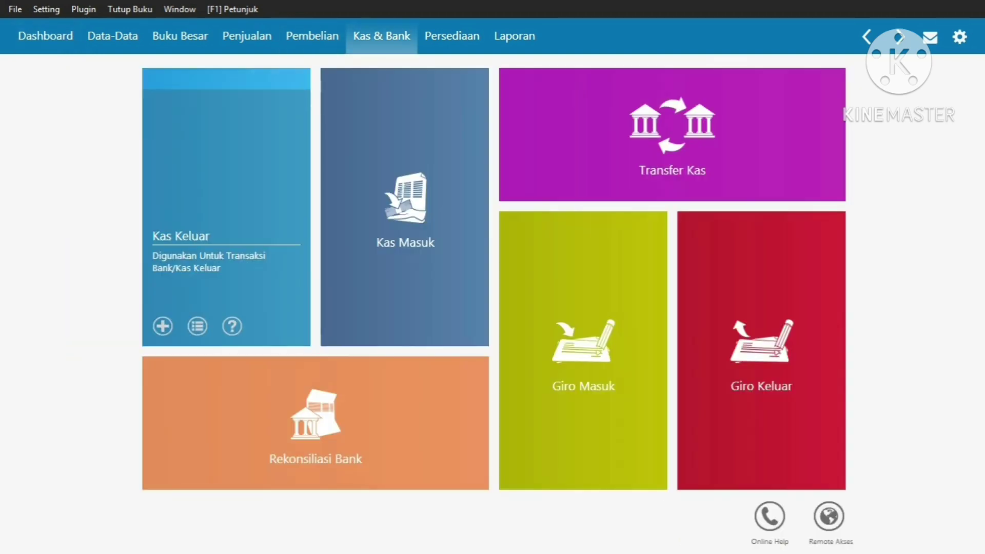
pyautogui.click(163, 326)
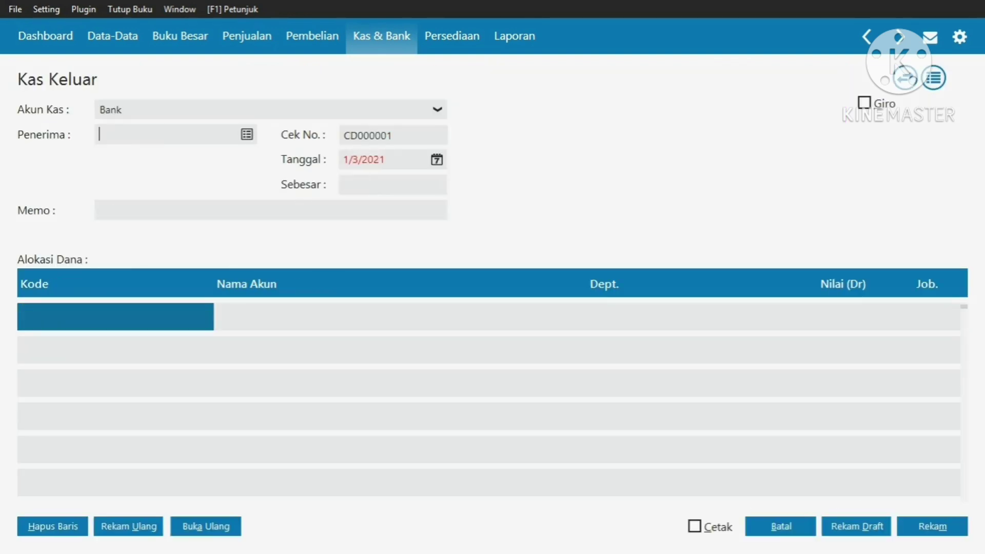
pyautogui.click(436, 110)
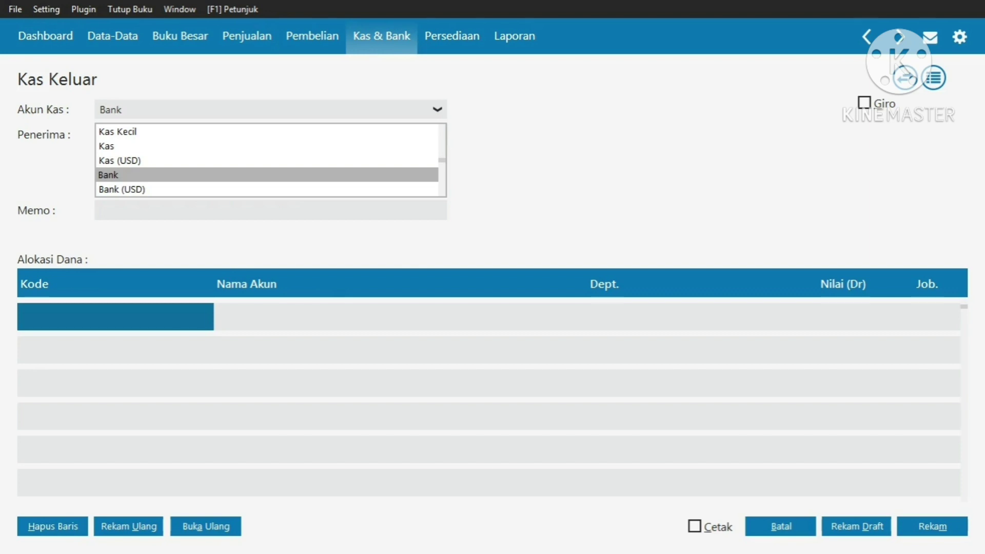
pyautogui.click(106, 146)
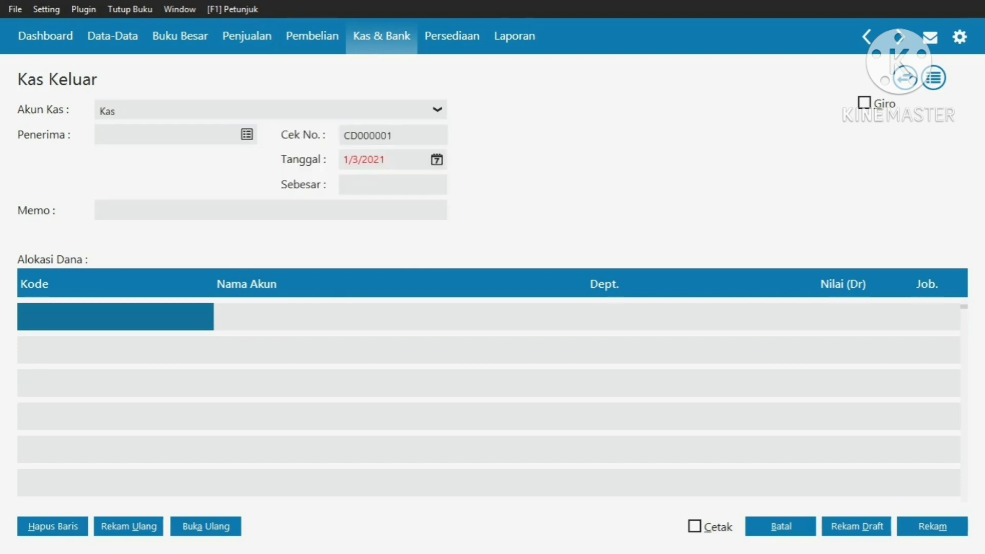
pyautogui.click(247, 134)
# Create a new Others-type contact with the payee's name and set it as recipient
pyautogui.click(482, 443)
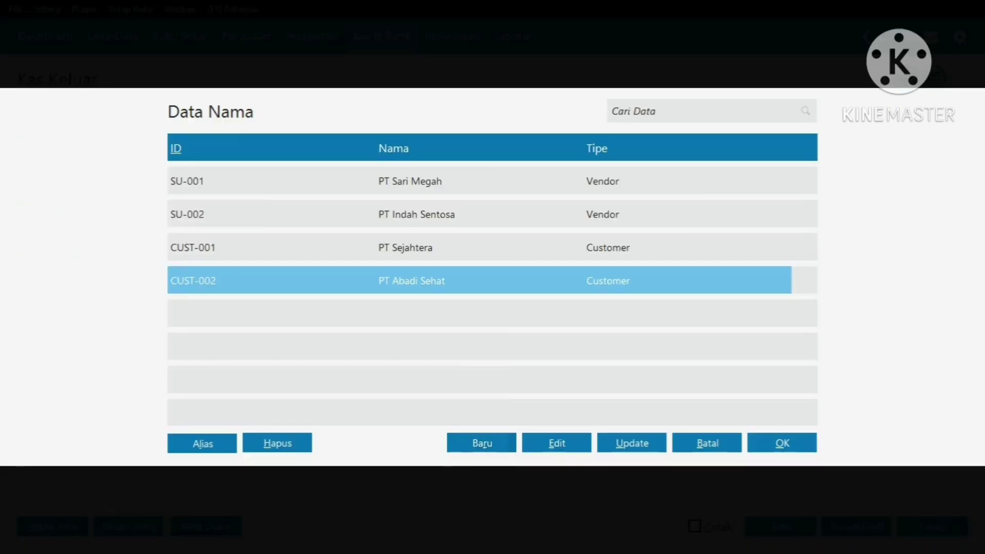
pyautogui.click(323, 155)
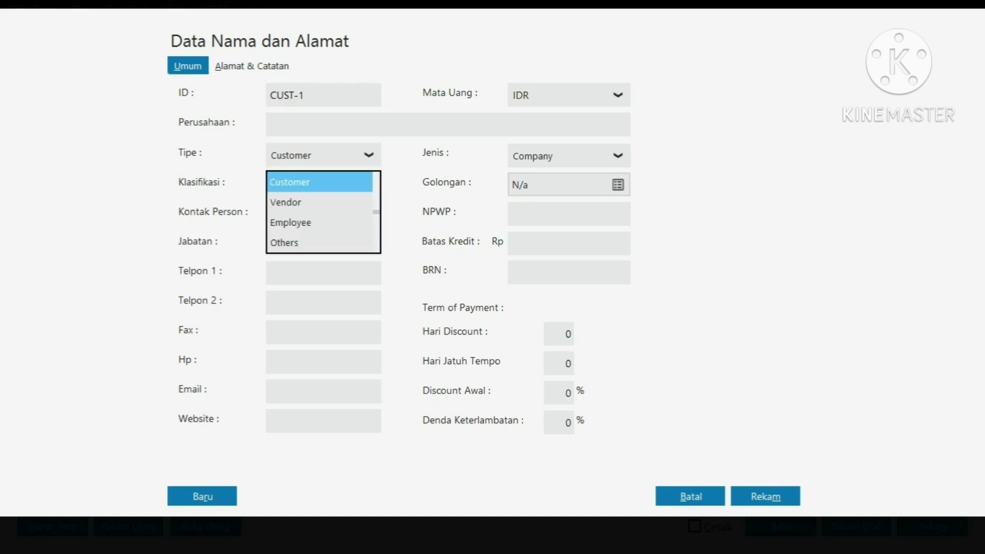
pyautogui.click(284, 242)
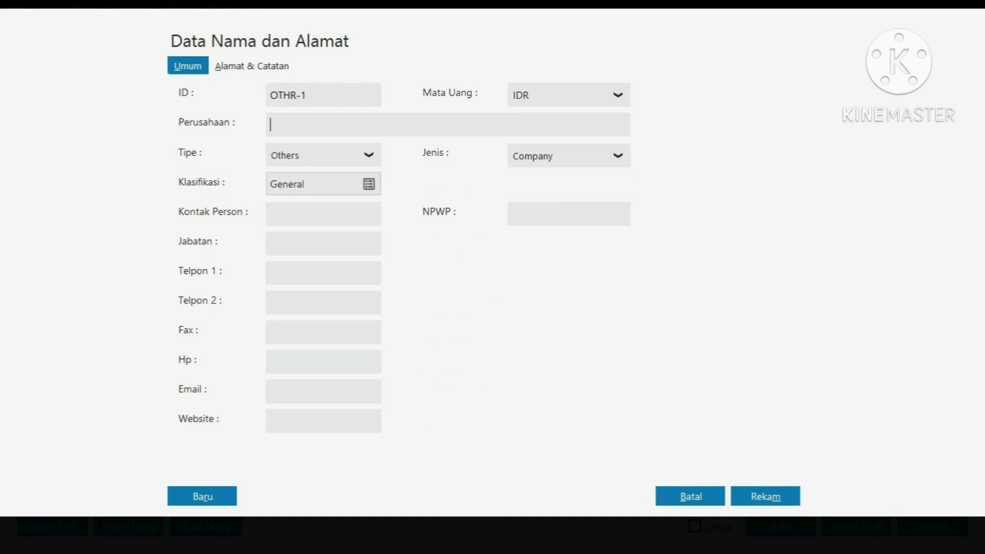
pyautogui.write('Tuan Andre')
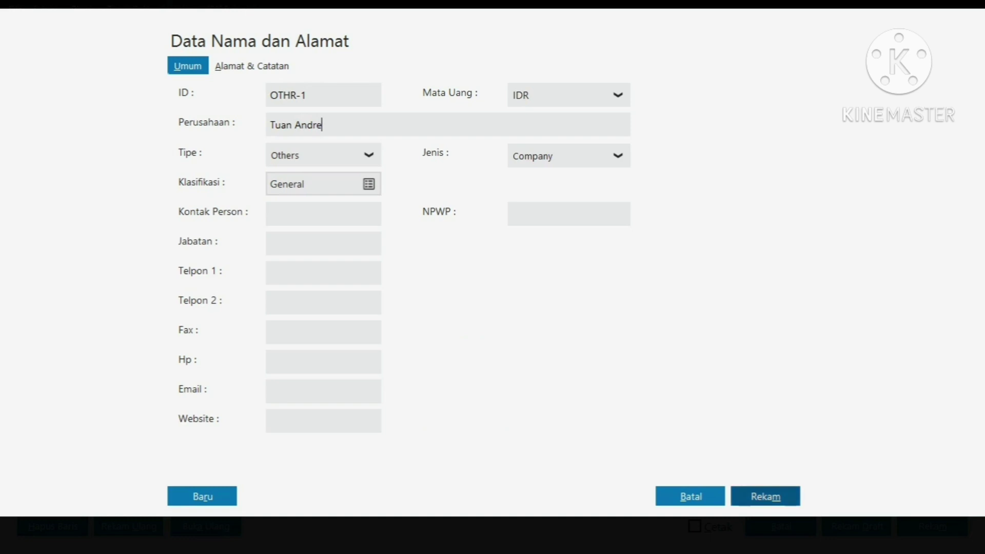
pyautogui.click(766, 496)
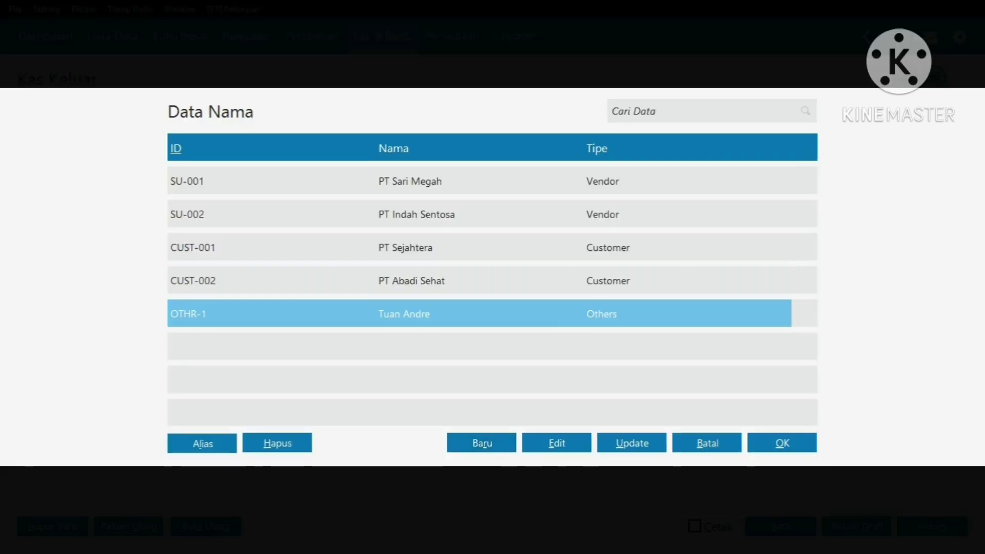
pyautogui.press('Return')
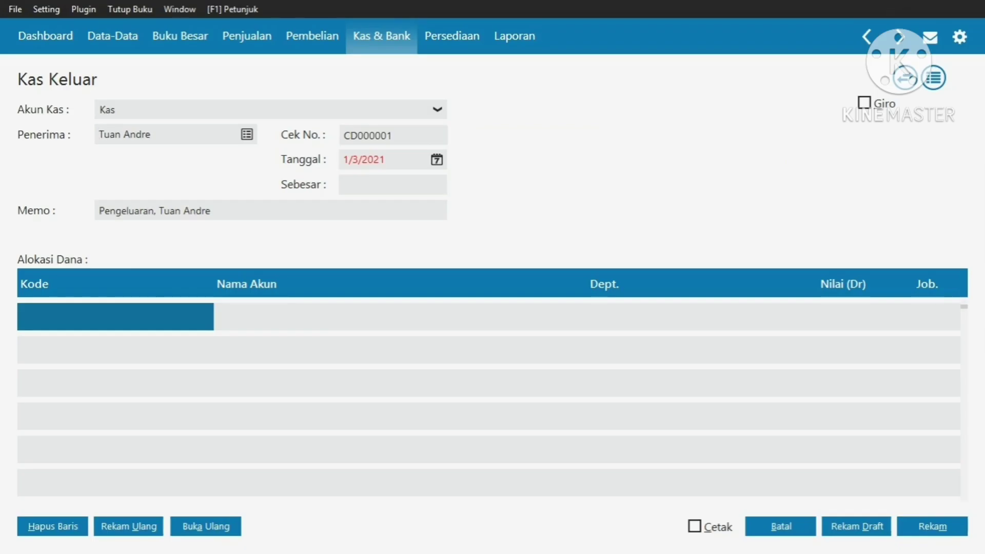
# Change the memo to 'Pembayaran Sewa Ruangan Kantor kepada …'
pyautogui.press('Tab')
pyautogui.click(159, 211)
pyautogui.press('BackSpace')
pyautogui.press('BackSpace')
pyautogui.press('BackSpace')
pyautogui.press('BackSpace')
pyautogui.press('BackSpace')
pyautogui.press('BackSpace')
pyautogui.press('BackSpace')
pyautogui.press('BackSpace')
pyautogui.press('BackSpace')
pyautogui.press('BackSpace')
pyautogui.press('BackSpace')
pyautogui.write('mbayaran')
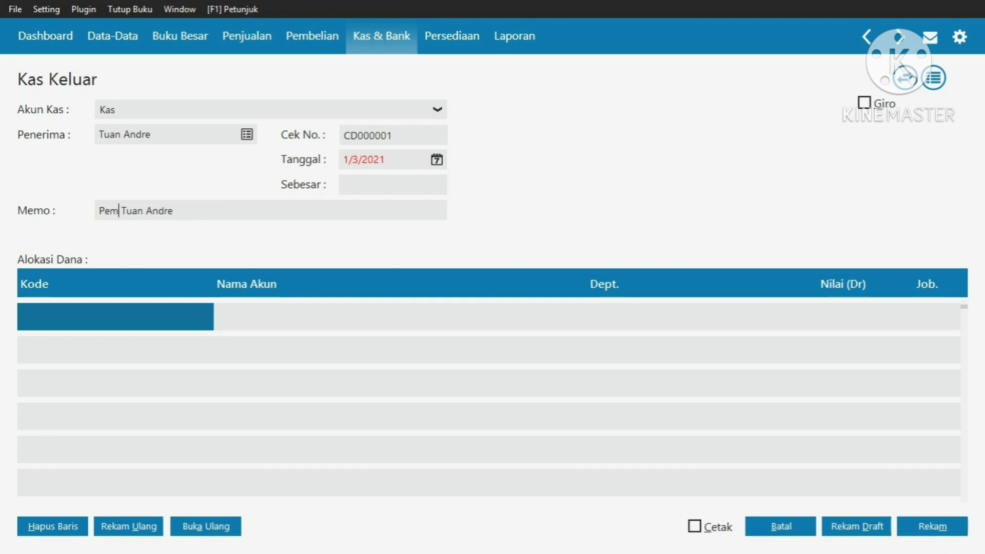
pyautogui.write(' S')
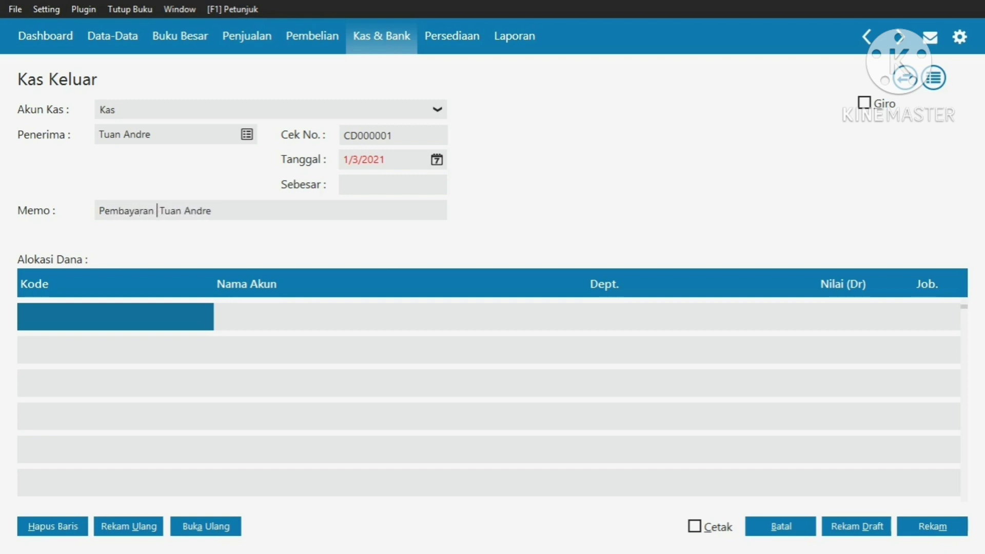
pyautogui.write('ewa ')
pyautogui.write('Ruangan Kan')
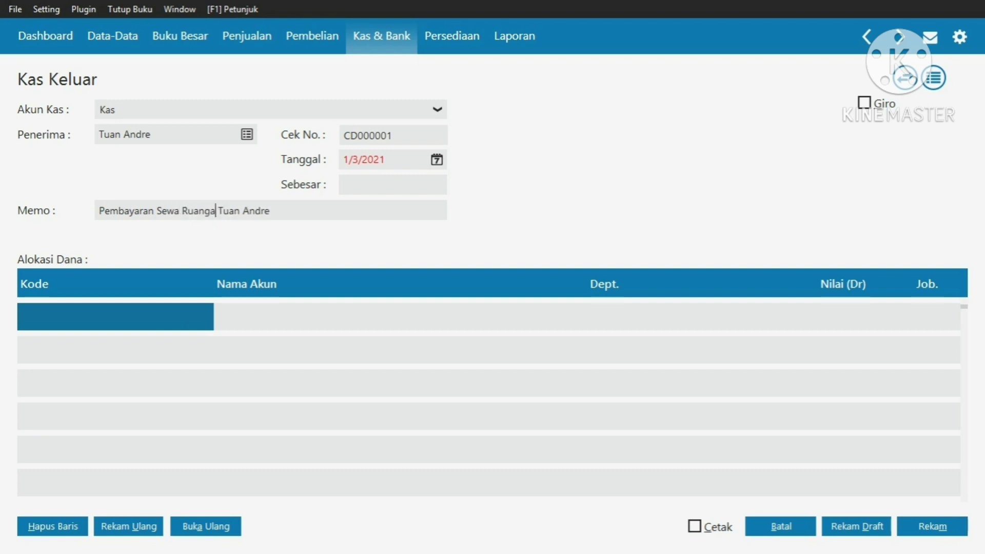
pyautogui.write('tor kepada')
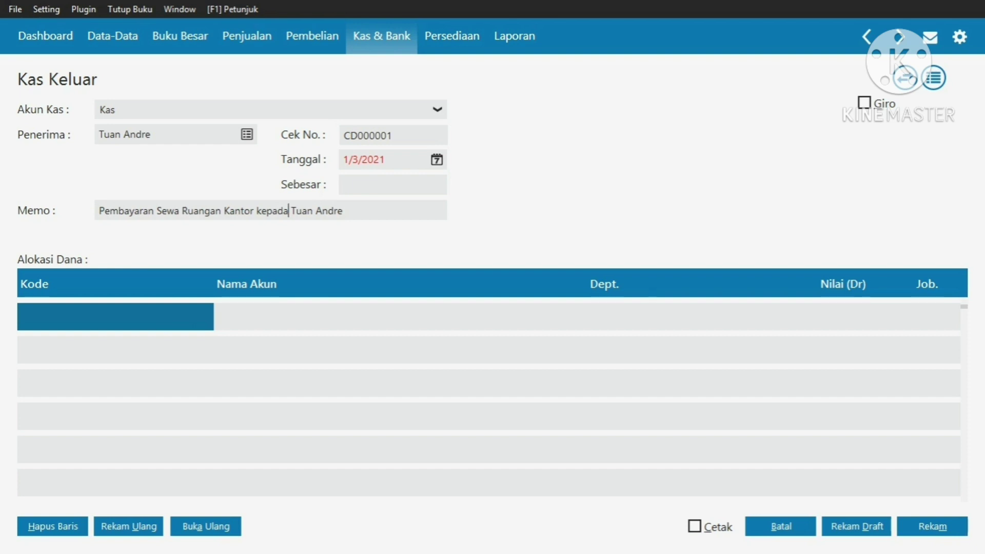
# Set the payment date to 1 January 2020
pyautogui.click(436, 159)
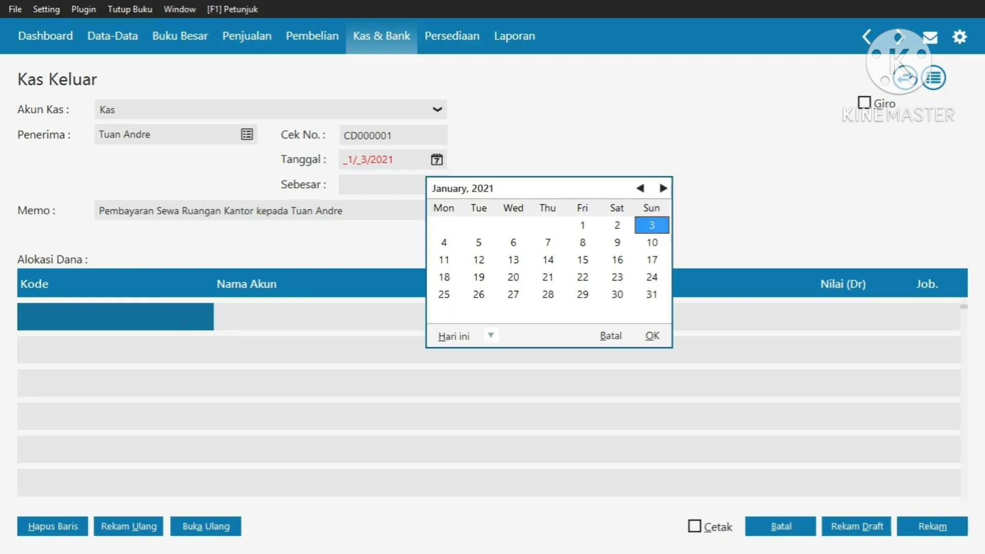
pyautogui.click(640, 188)
pyautogui.click(640, 188)
pyautogui.click(641, 188)
pyautogui.click(640, 188)
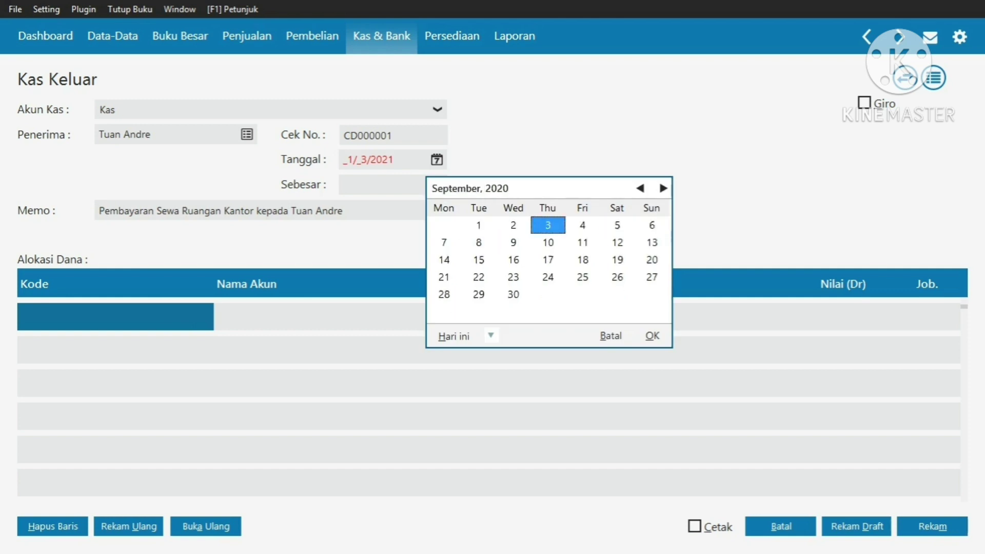
pyautogui.click(640, 188)
pyautogui.click(640, 188)
pyautogui.click(640, 188)
pyautogui.click(640, 188)
pyautogui.click(640, 188)
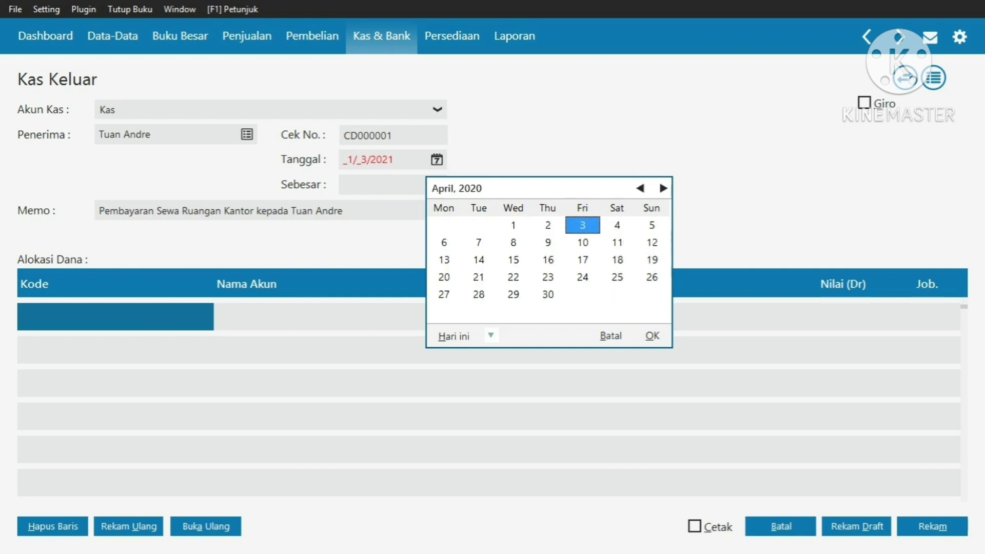
pyautogui.click(640, 188)
pyautogui.click(640, 188)
pyautogui.click(640, 188)
pyautogui.click(513, 226)
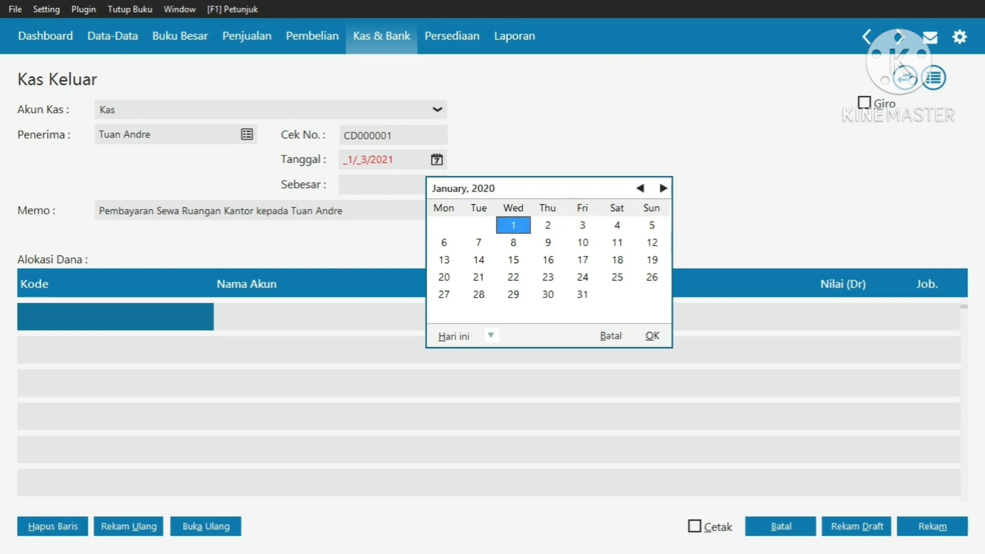
pyautogui.press('Return')
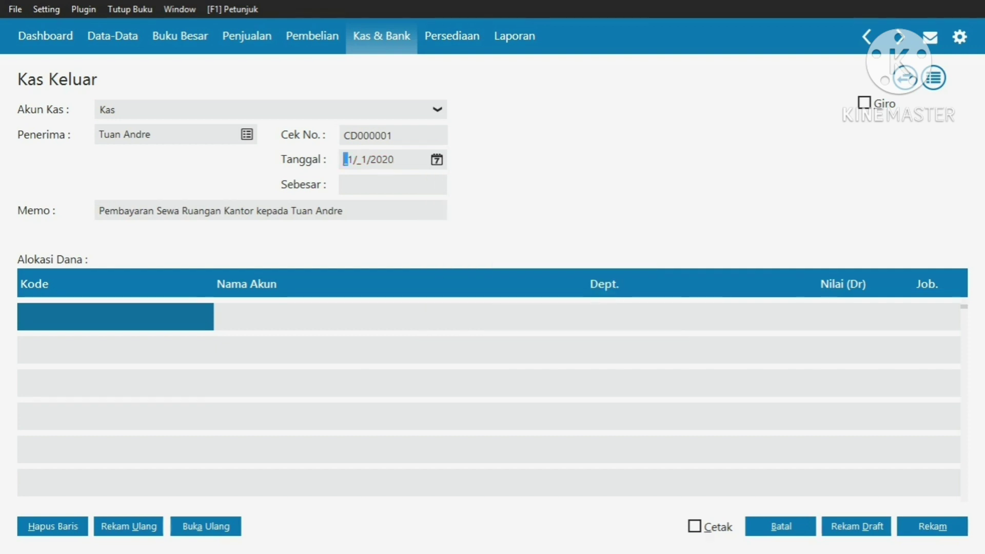
# Debit Rp 20,000,000 to account 150000020 Sewa Dibayar di Muka and save the payment
pyautogui.press('Return')
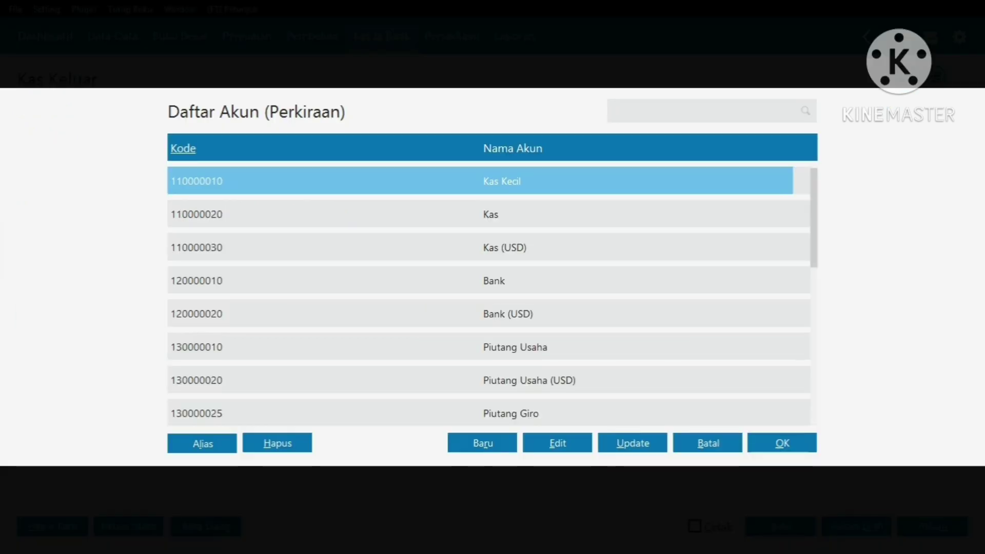
pyautogui.press('Down')
pyautogui.press('Down')
pyautogui.press('Down')
pyautogui.press('Down')
pyautogui.press('Down')
pyautogui.press('Down')
pyautogui.press('Down')
pyautogui.press('Down')
pyautogui.press('Down')
pyautogui.press('Down')
pyautogui.press('Down')
pyautogui.press('Down')
pyautogui.press('Down')
pyautogui.press('Down')
pyautogui.press('Down')
pyautogui.press('Down')
pyautogui.press('Down')
pyautogui.press('Down')
pyautogui.press('Down')
pyautogui.press('Down')
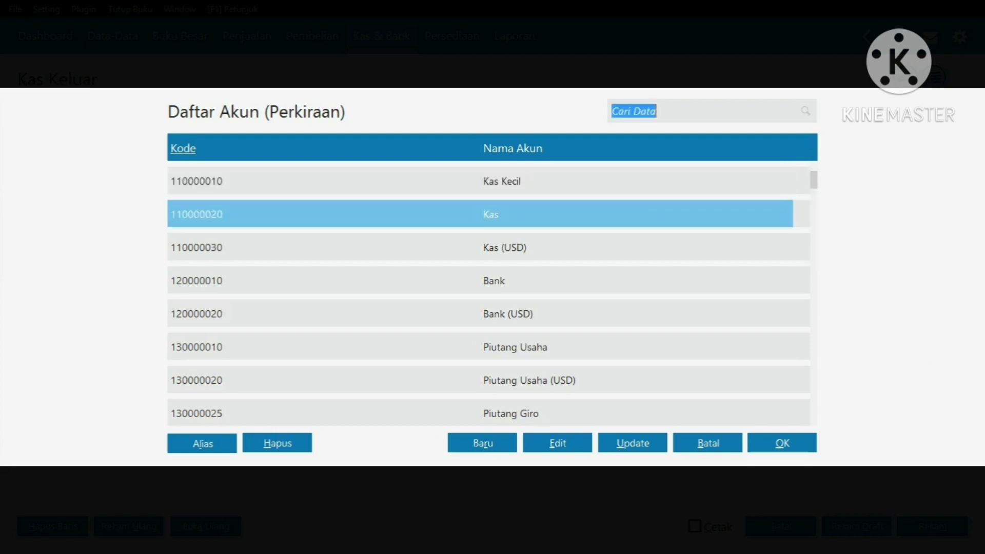
pyautogui.press('Up')
pyautogui.press('Up')
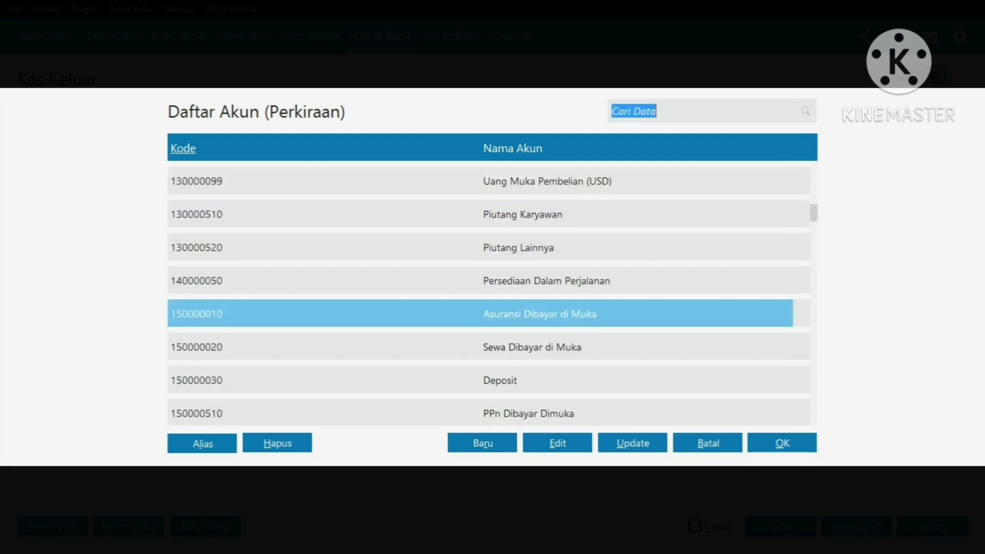
pyautogui.press('Down')
pyautogui.press('Return')
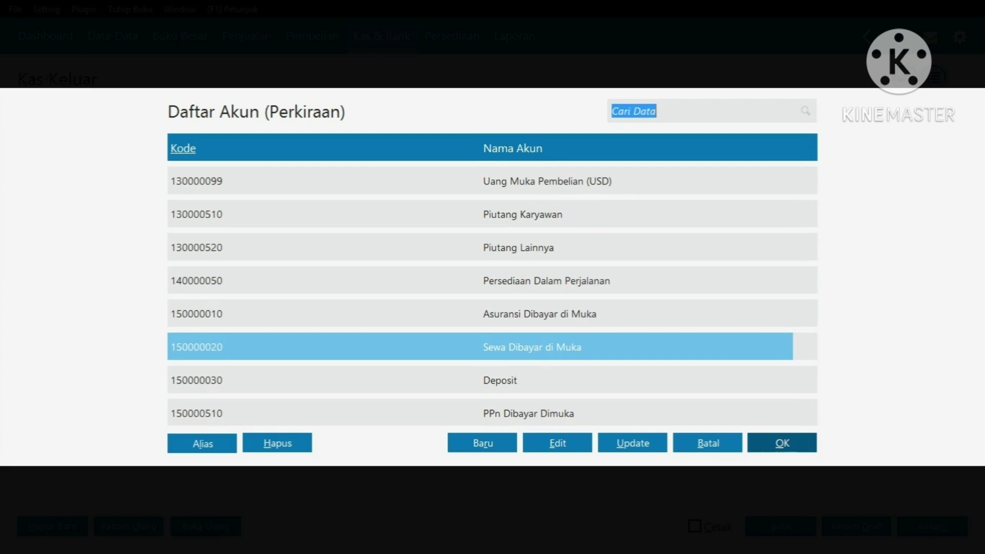
pyautogui.press('Return')
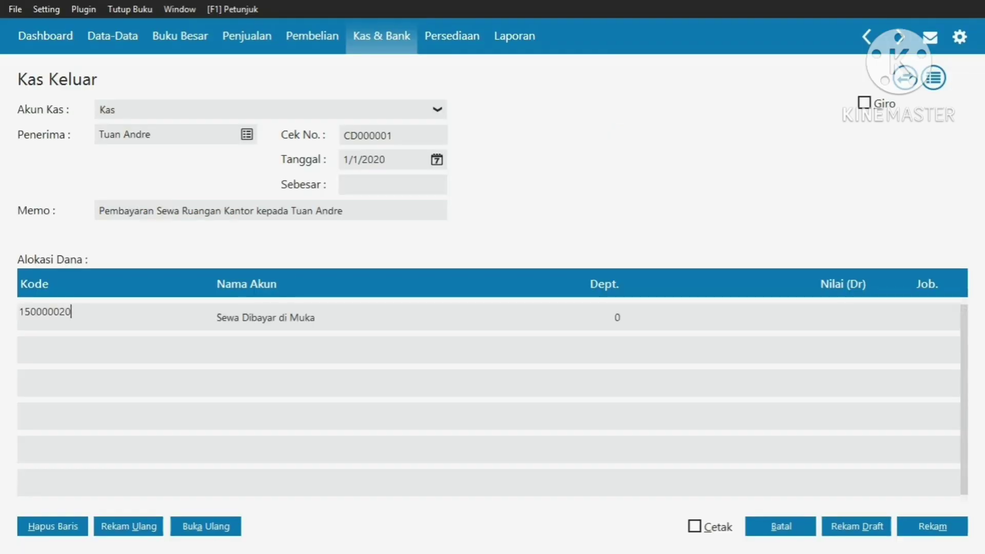
pyautogui.press('Tab')
pyautogui.write('2000000')
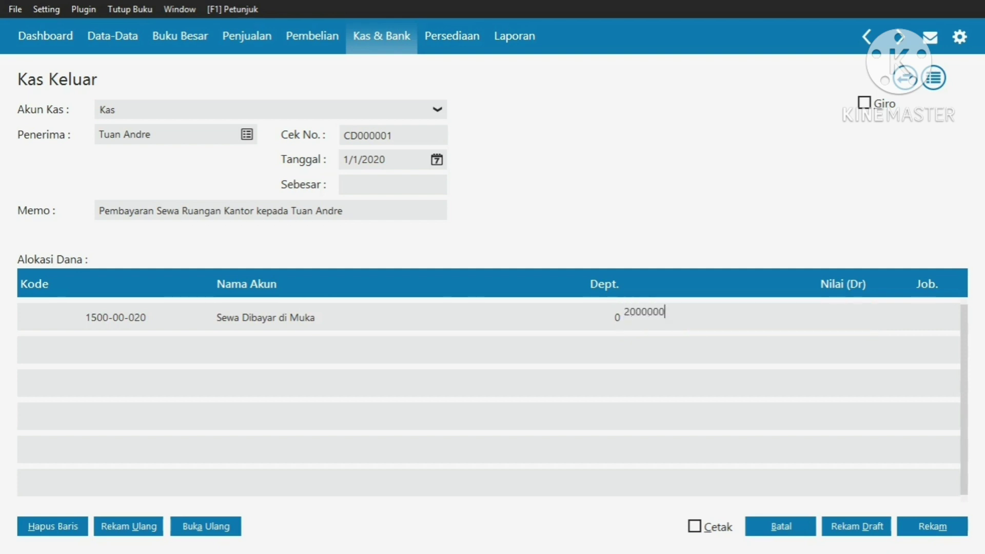
pyautogui.write('0')
pyautogui.press('Return')
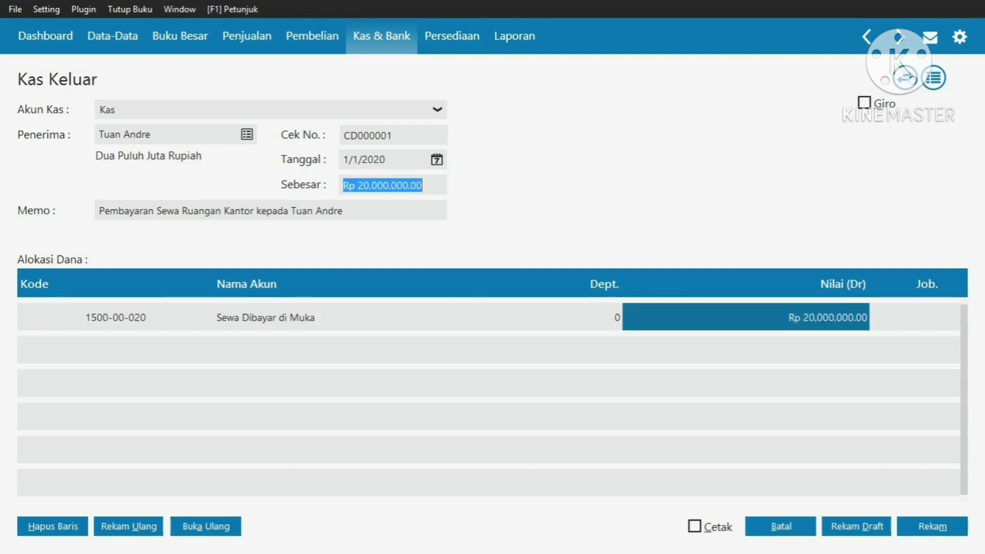
pyautogui.click(932, 527)
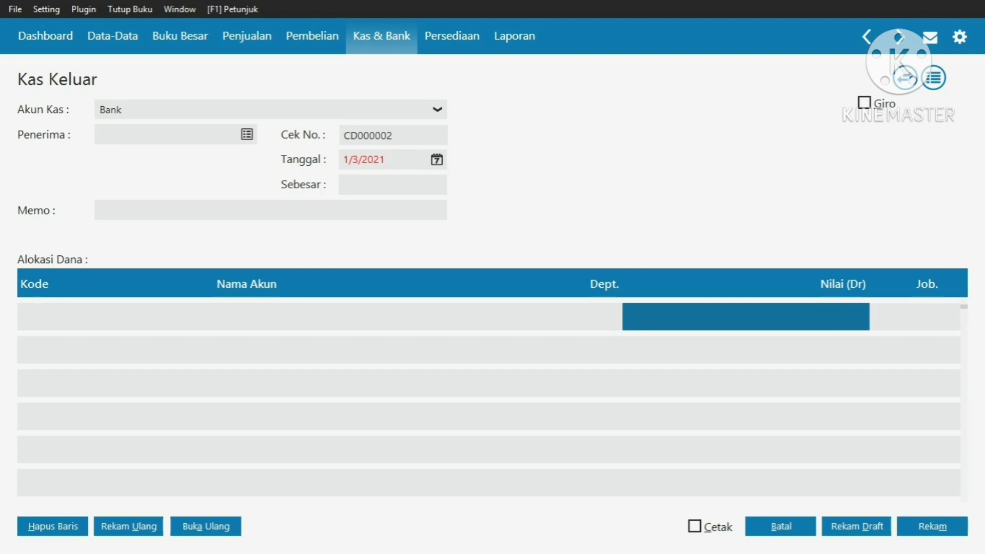
# Set the new payment's cash account to Kas
pyautogui.hotkey('alt', 'Down')
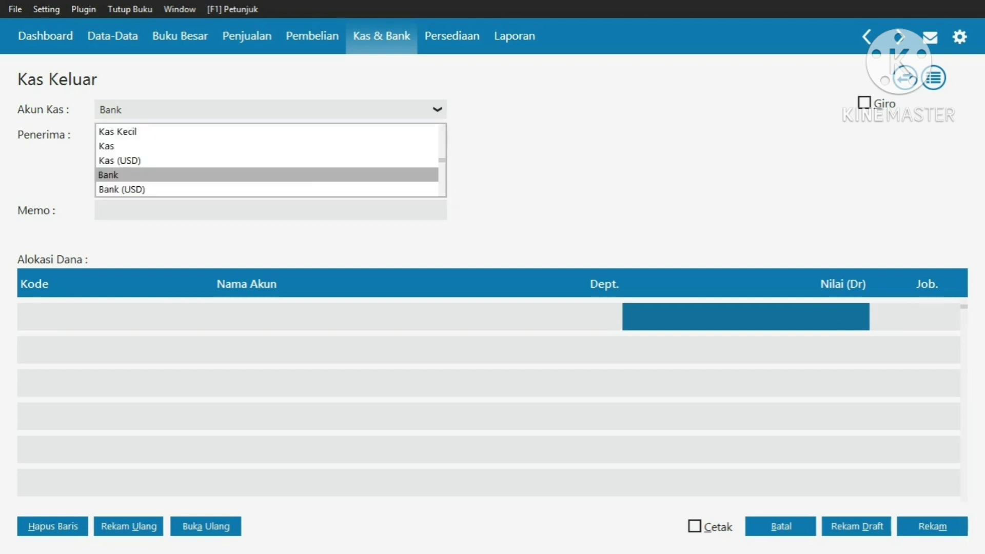
pyautogui.press('Up')
pyautogui.press('Up')
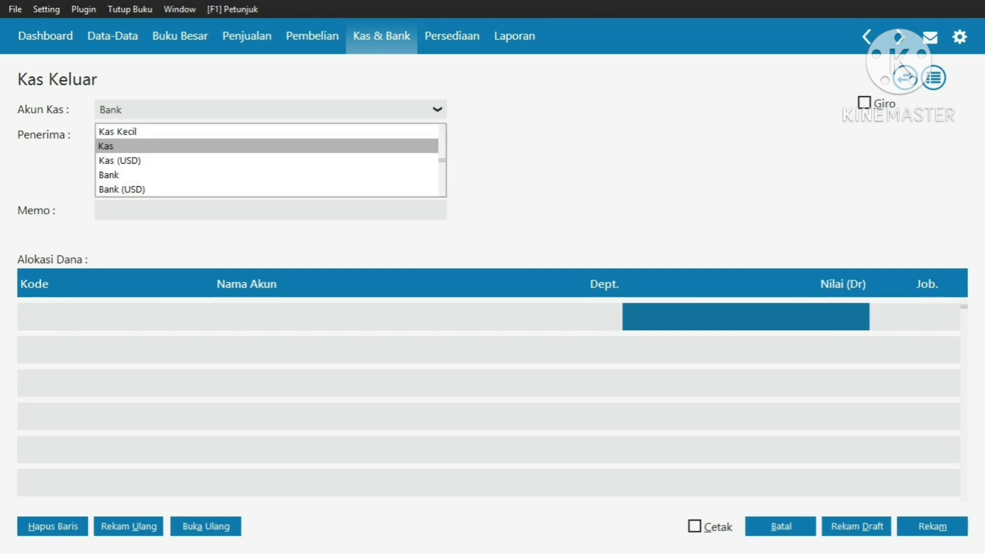
pyautogui.press('Return')
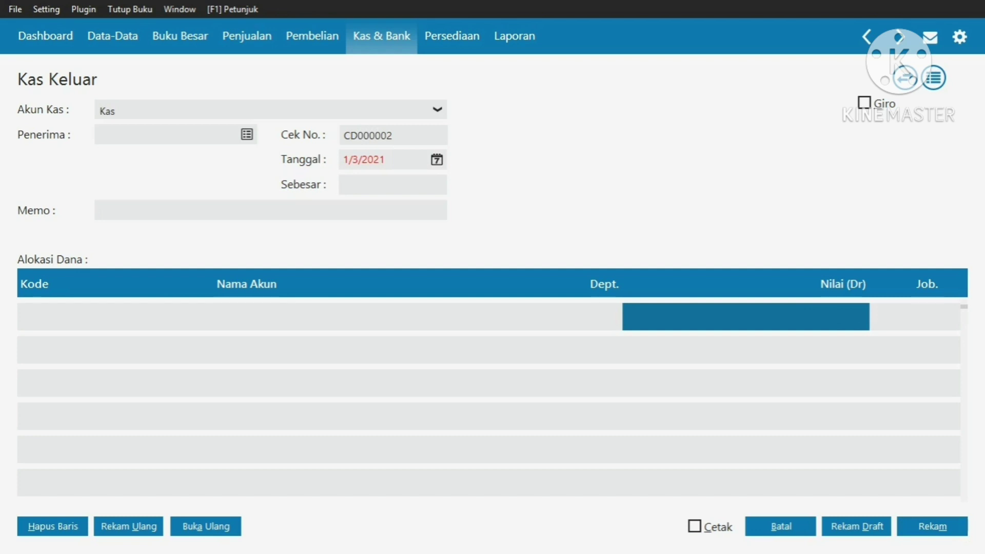
# Add new Vendor contact PT Majuan and choose it as the payment recipient
pyautogui.press('Return')
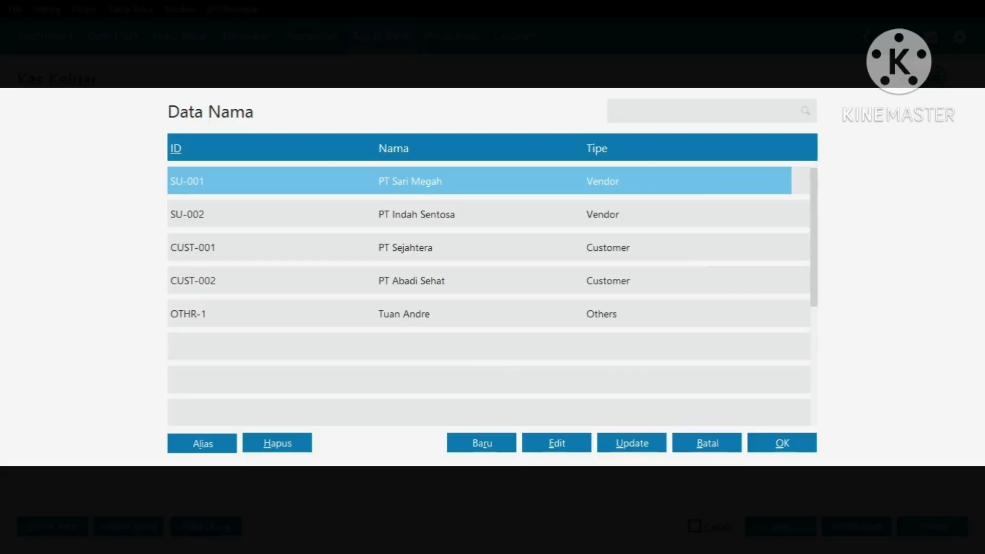
pyautogui.hotkey('alt', 'b')
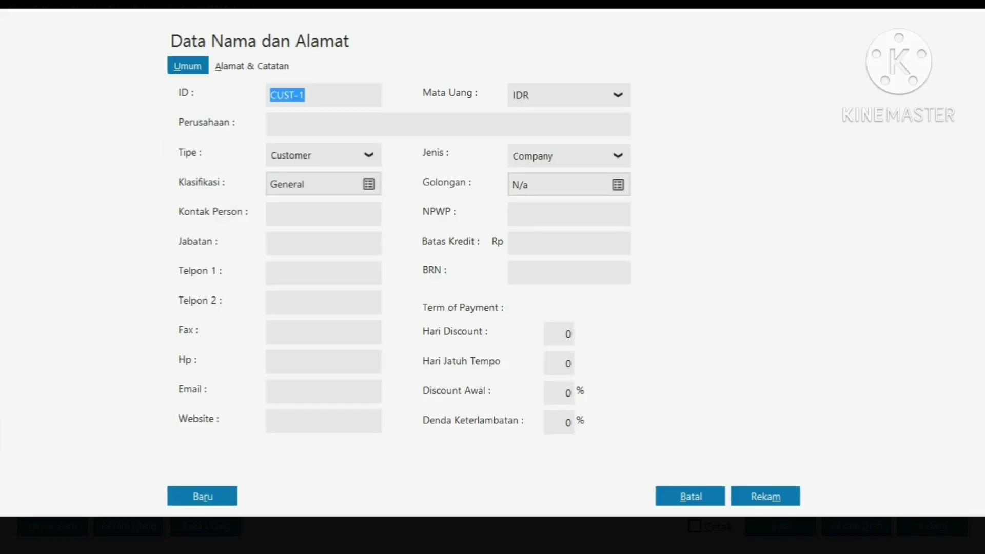
pyautogui.click(369, 154)
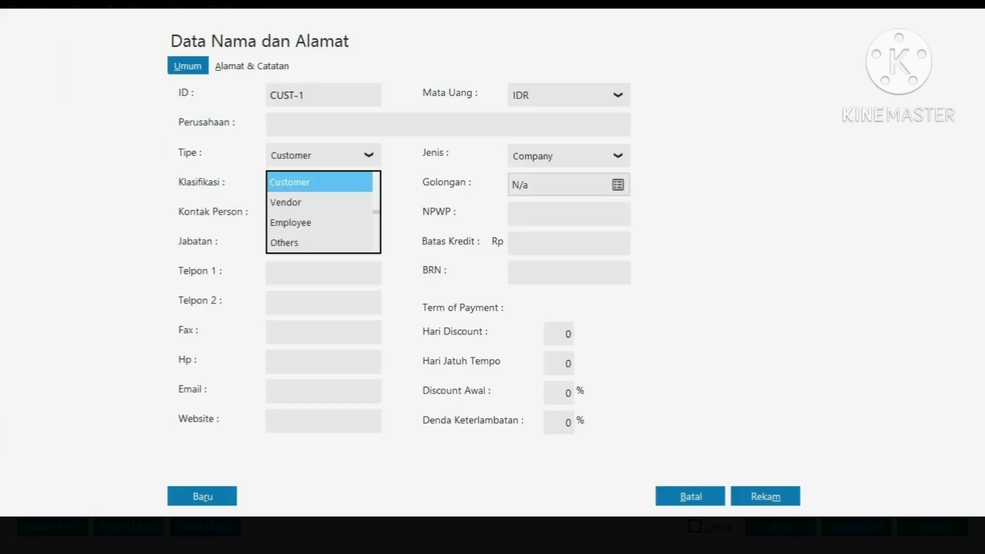
pyautogui.press('Down')
pyautogui.press('Return')
pyautogui.click(270, 125)
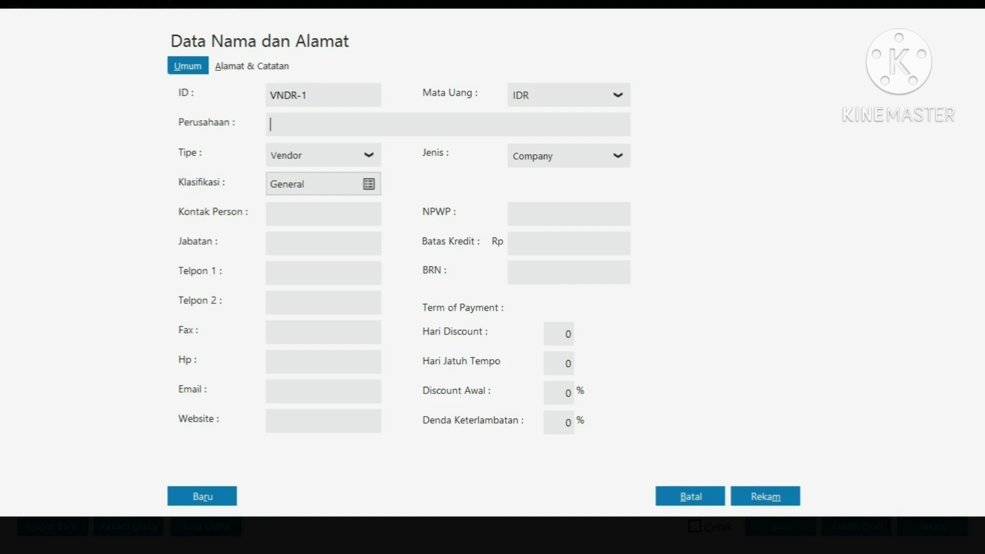
pyautogui.write('PT Majuan')
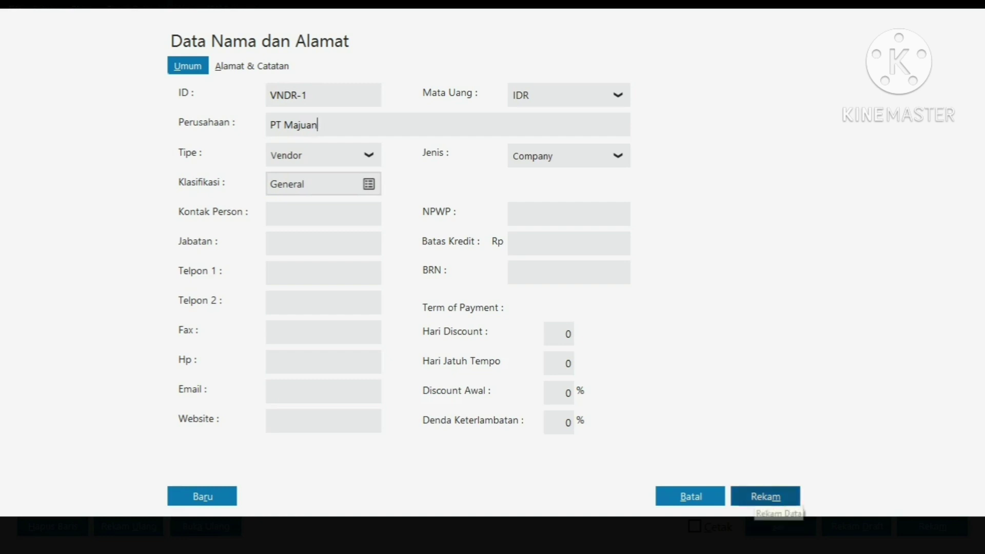
pyautogui.click(766, 497)
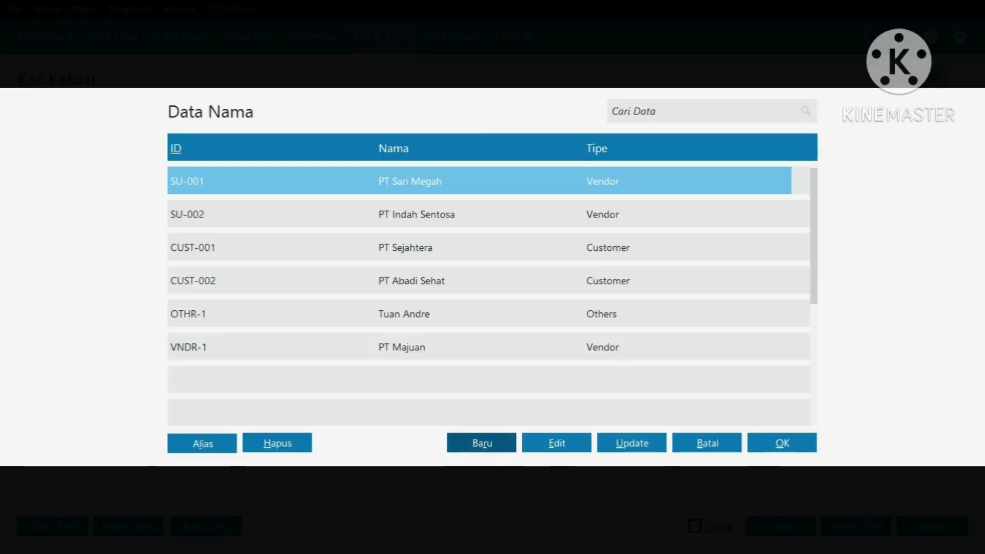
pyautogui.click(564, 347)
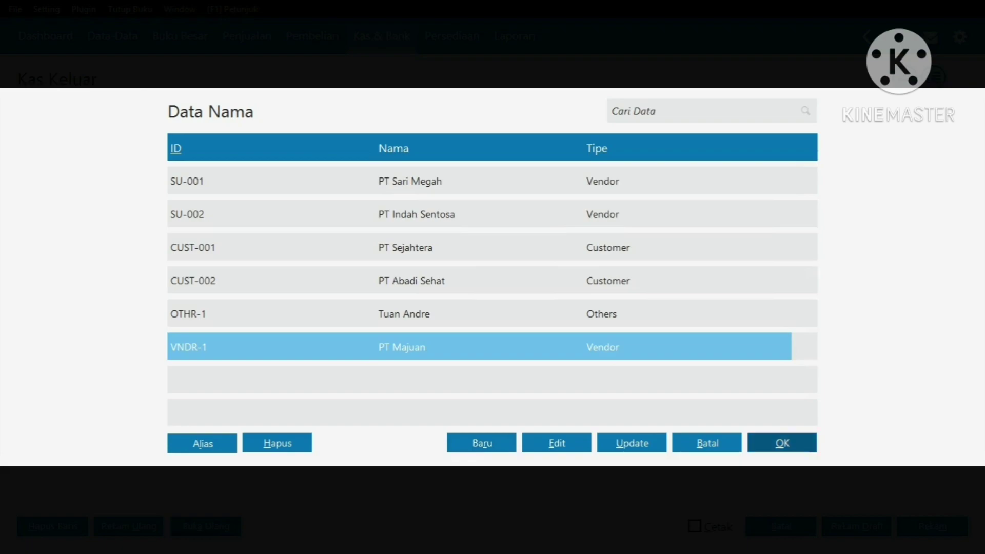
pyautogui.click(782, 443)
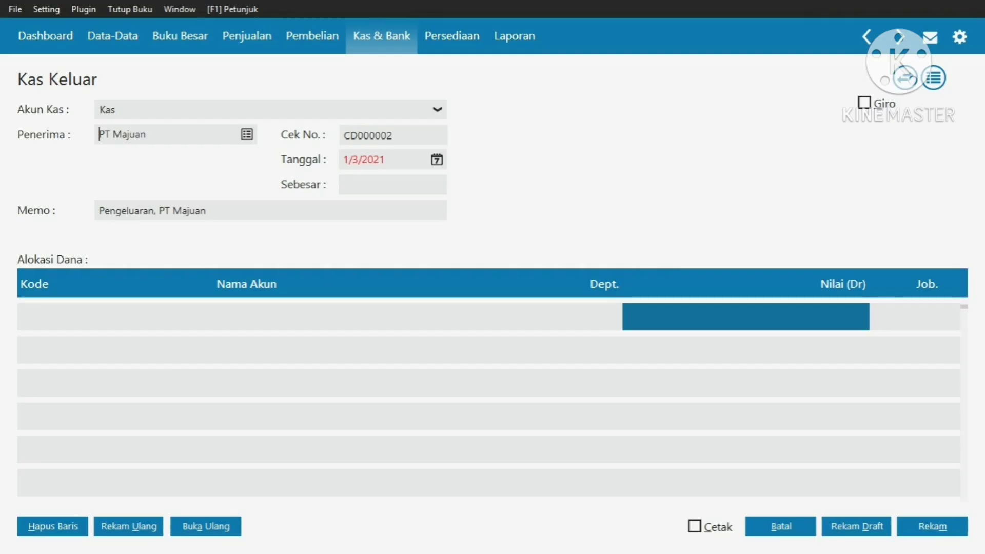
# Set the payment date to 3 January 2020
pyautogui.click(437, 160)
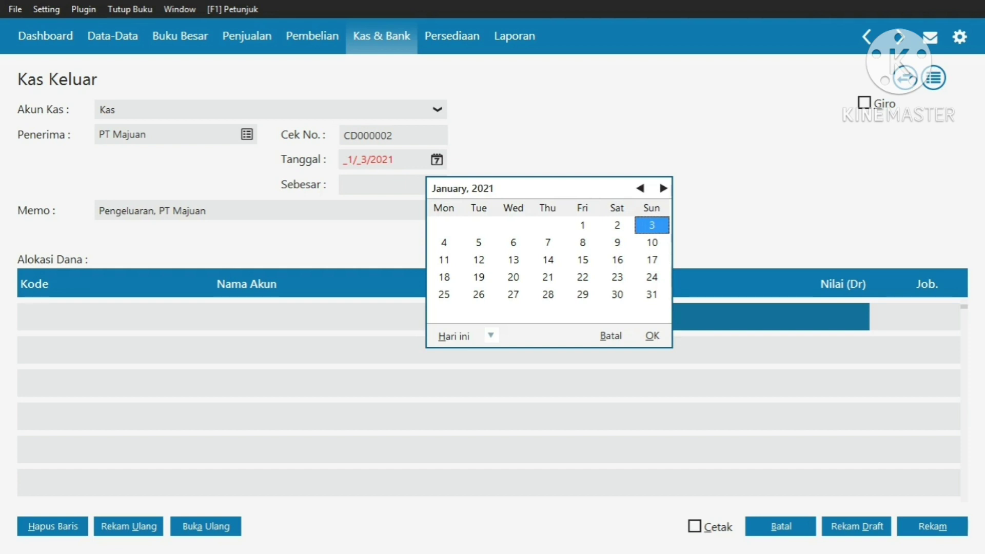
pyautogui.press('pageup')
pyautogui.press('pageup')
pyautogui.press('pageup')
pyautogui.press('pageup')
pyautogui.press('pageup')
pyautogui.press('pageup')
pyautogui.press('pageup')
pyautogui.press('pageup')
pyautogui.press('pageup')
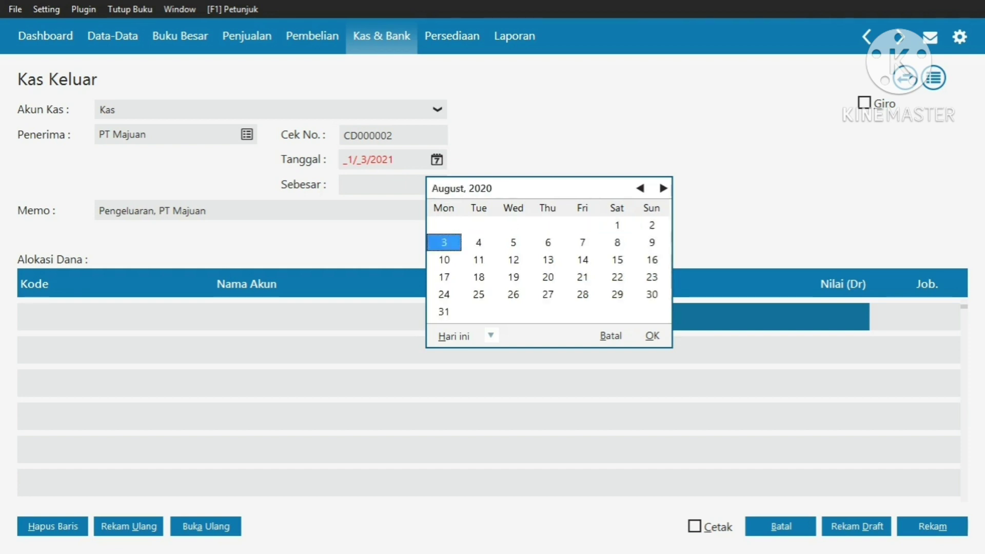
pyautogui.press('pageup')
pyautogui.press('pageup')
pyautogui.press('pageup')
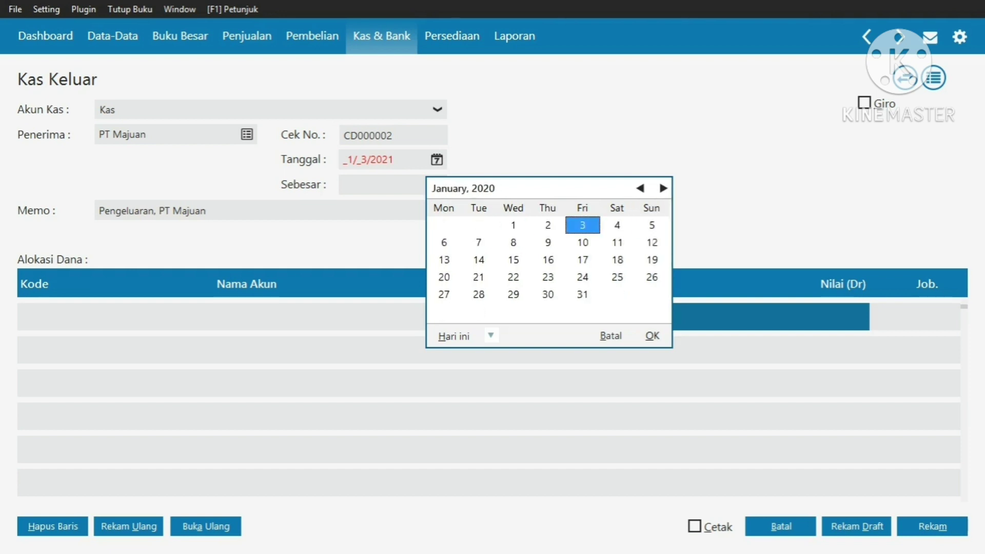
pyautogui.press('Return')
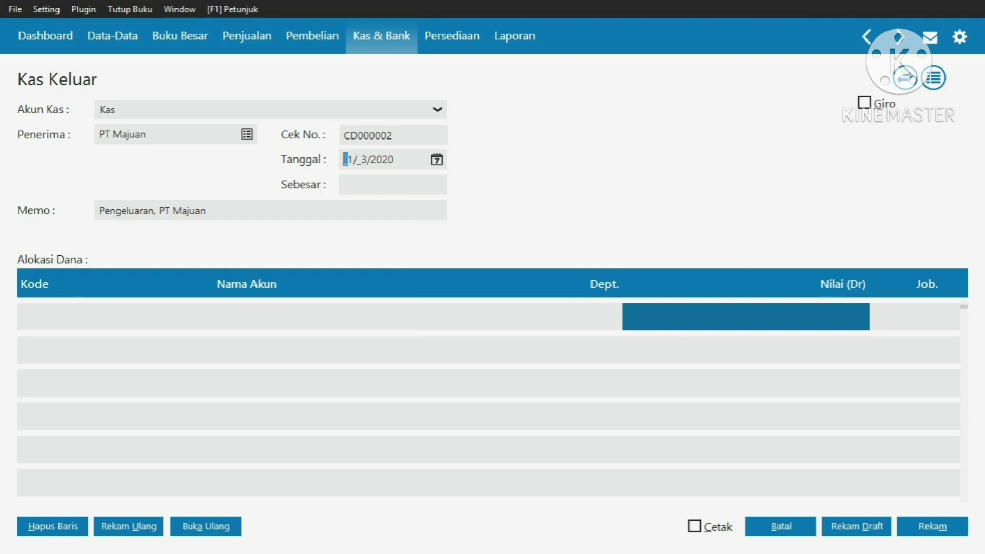
# Change the memo to 'Pembelian alat tulis kantor PT Majuan'
pyautogui.press('Tab')
pyautogui.press('Tab')
pyautogui.click(156, 211)
pyautogui.press('BackSpace')
pyautogui.press('BackSpace')
pyautogui.press('BackSpace')
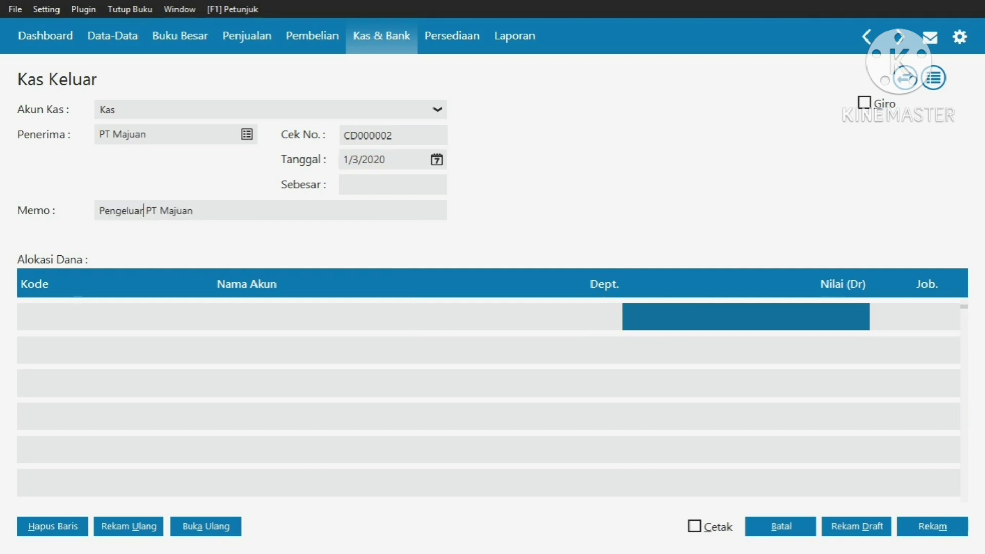
pyautogui.press('BackSpace')
pyautogui.press('BackSpace')
pyautogui.press('BackSpace')
pyautogui.press('BackSpace')
pyautogui.press('BackSpace')
pyautogui.press('BackSpace')
pyautogui.press('BackSpace')
pyautogui.write('mbelia')
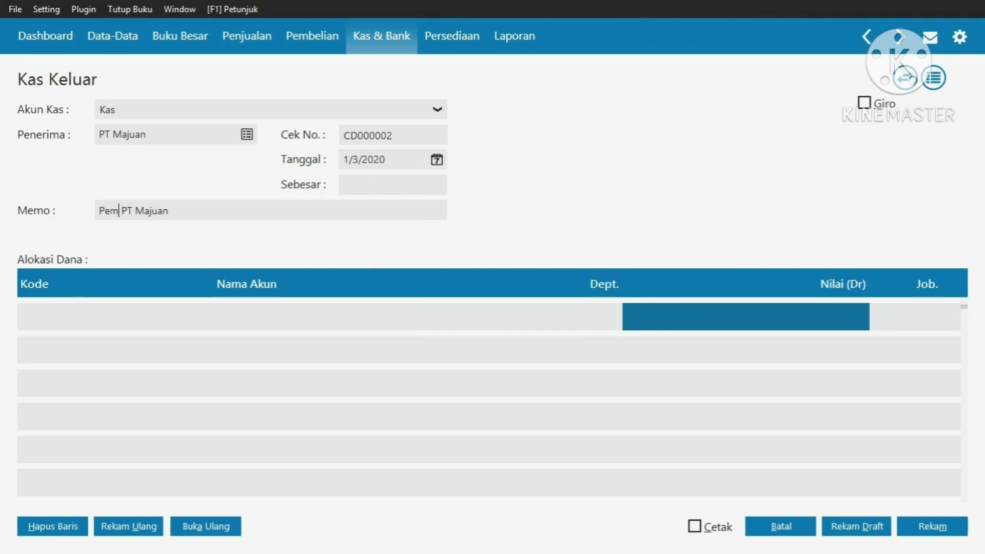
pyautogui.write('lat t')
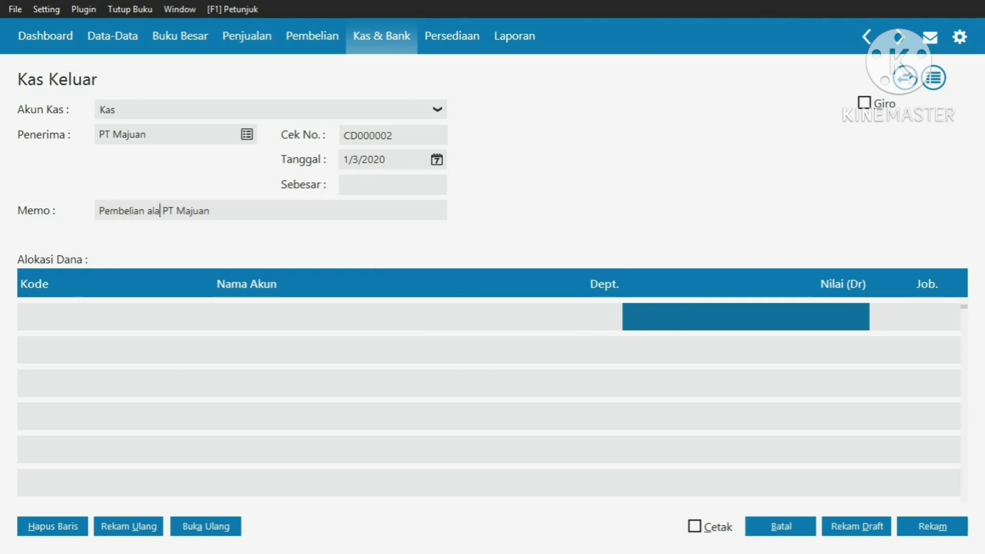
pyautogui.write('ulis kantor')
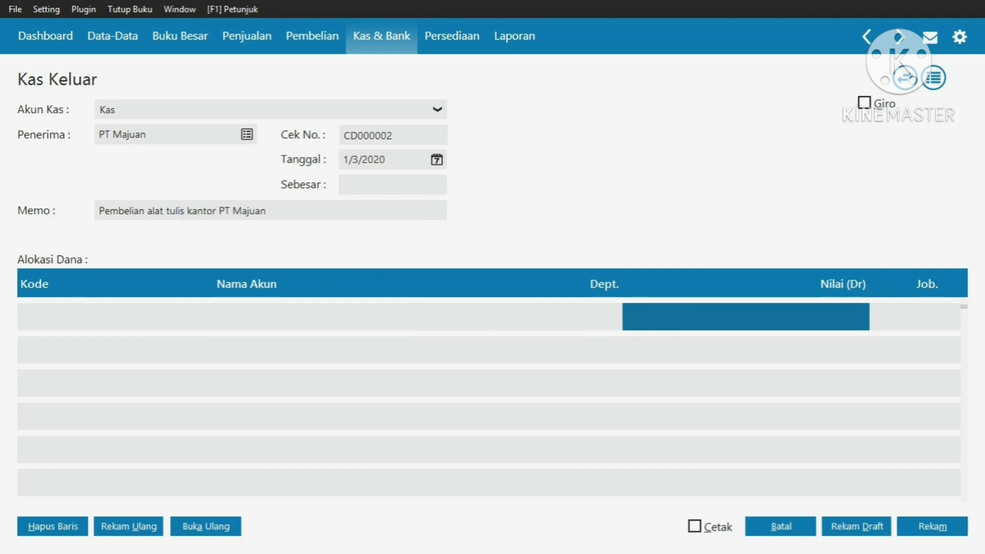
pyautogui.press('Return')
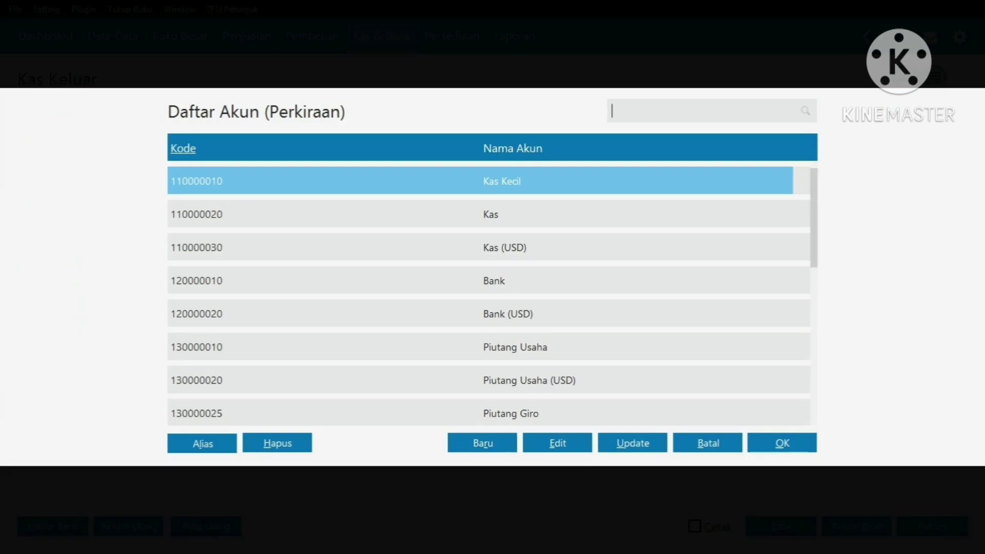
# Choose account 610000035 Alat Tulis Kantor for the allocation line
pyautogui.press('Down')
pyautogui.press('Down')
pyautogui.press('Down')
pyautogui.press('Down')
pyautogui.press('Down')
pyautogui.press('Down')
pyautogui.press('Down')
pyautogui.press('Down')
pyautogui.press('Down')
pyautogui.press('Down')
pyautogui.press('Down')
pyautogui.press('Down')
pyautogui.press('Down')
pyautogui.press('Down')
pyautogui.press('Down')
pyautogui.press('Down')
pyautogui.press('Down')
pyautogui.press('Down')
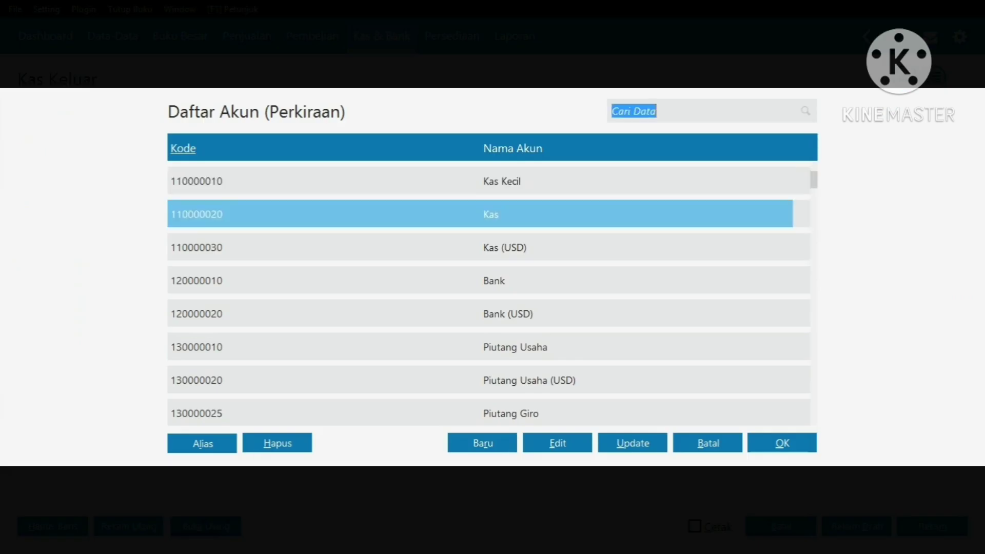
pyautogui.press('Down')
pyautogui.press('Down')
pyautogui.press('Down')
pyautogui.press('Down')
pyautogui.press('Down')
pyautogui.press('Down')
pyautogui.press('Down')
pyautogui.press('Down')
pyautogui.press('Down')
pyautogui.press('Down')
pyautogui.press('Down')
pyautogui.press('Down')
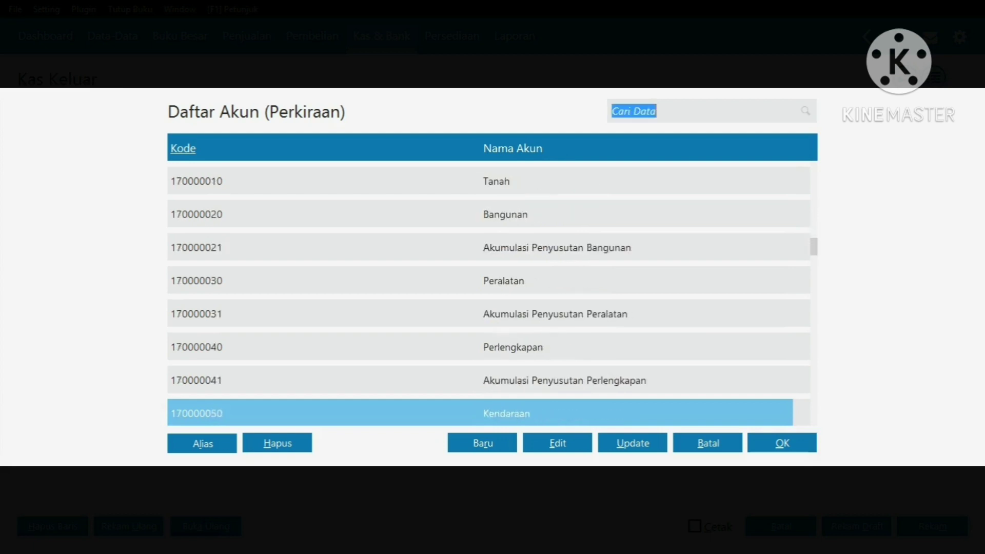
pyautogui.press('Down')
pyautogui.press('Down')
pyautogui.press('Down')
pyautogui.press('Down')
pyautogui.press('Down')
pyautogui.press('Down')
pyautogui.press('Down')
pyautogui.press('Down')
pyautogui.press('Down')
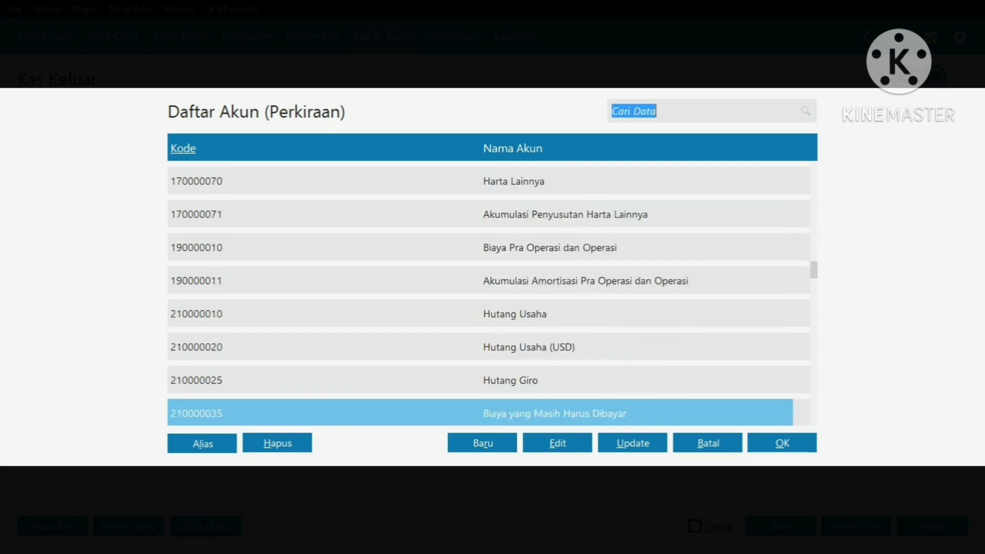
pyautogui.press('Down')
pyautogui.press('Down')
pyautogui.press('Down')
pyautogui.press('Down')
pyautogui.press('Down')
pyautogui.press('Down')
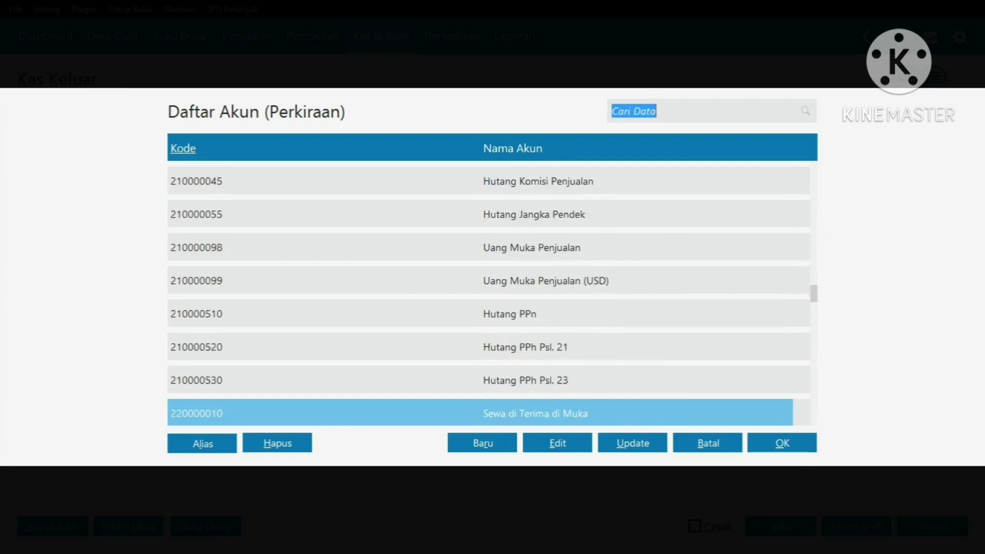
pyautogui.press('Down')
pyautogui.press('Down')
pyautogui.press('Down')
pyautogui.press('Down')
pyautogui.press('Down')
pyautogui.press('Down')
pyautogui.press('Down')
pyautogui.press('Down')
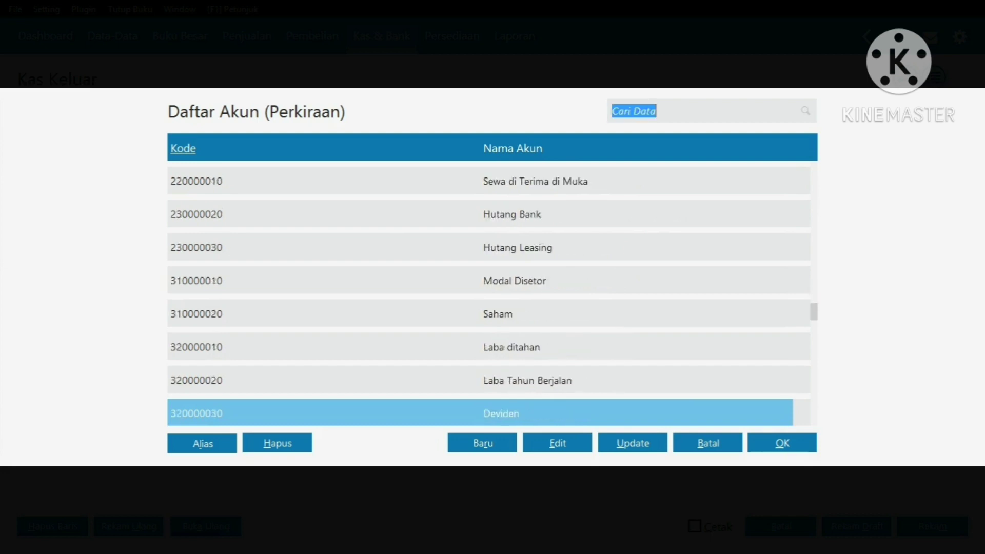
pyautogui.press('Down')
pyautogui.press('Down')
pyautogui.press('Down')
pyautogui.press('Down')
pyautogui.press('Down')
pyautogui.press('Down')
pyautogui.press('Down')
pyautogui.press('Down')
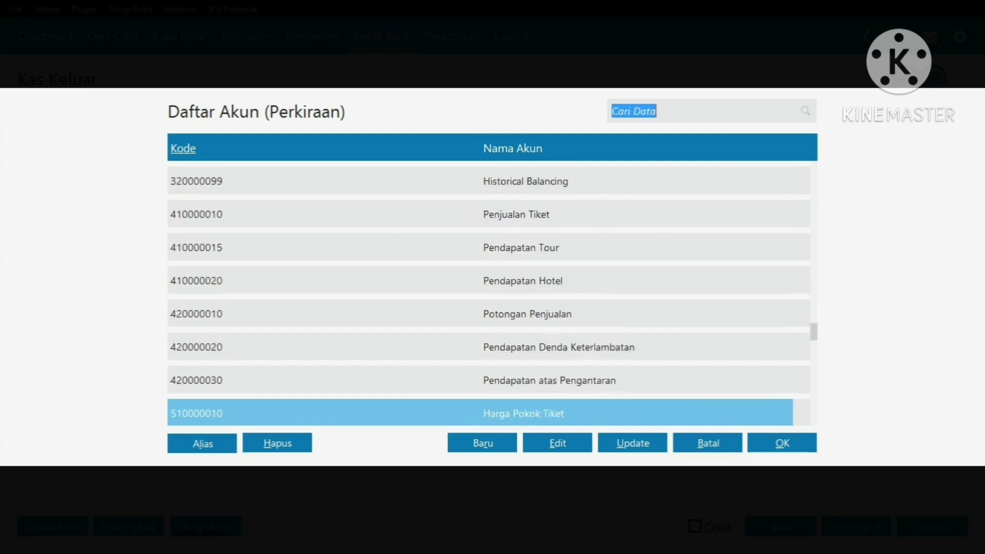
pyautogui.press('Down')
pyautogui.press('Down')
pyautogui.press('Down')
pyautogui.press('Down')
pyautogui.press('Down')
pyautogui.press('Down')
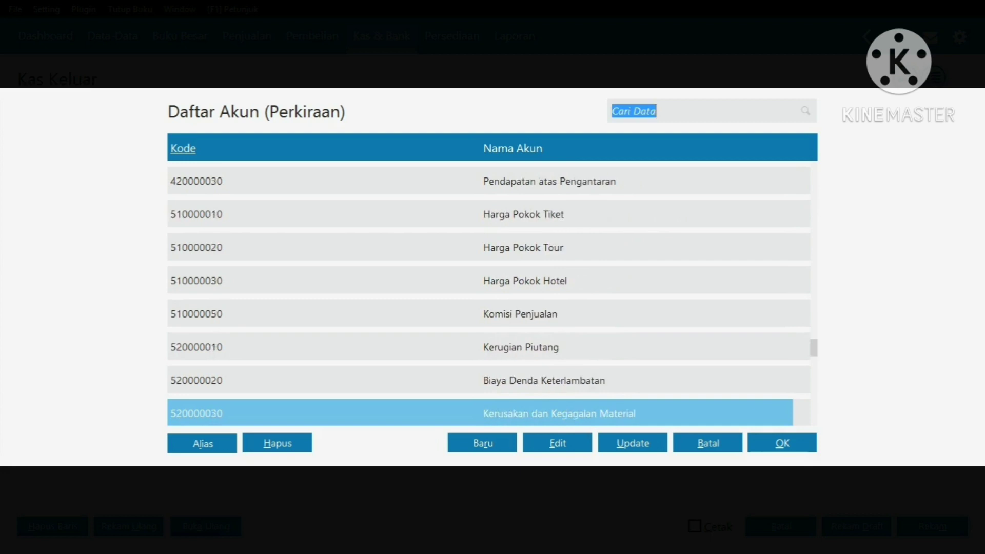
pyautogui.press('Down')
pyautogui.press('Down')
pyautogui.press('Down')
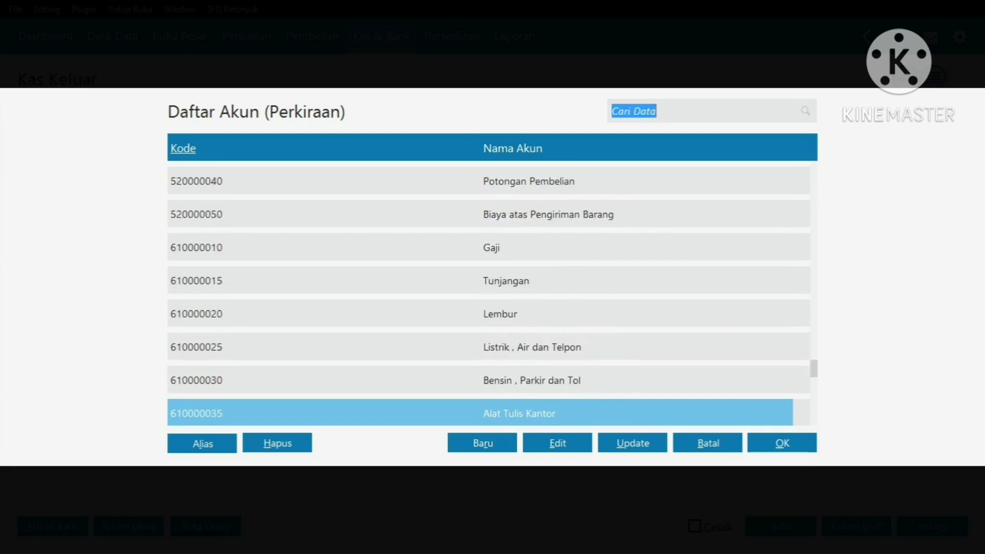
pyautogui.press('Return')
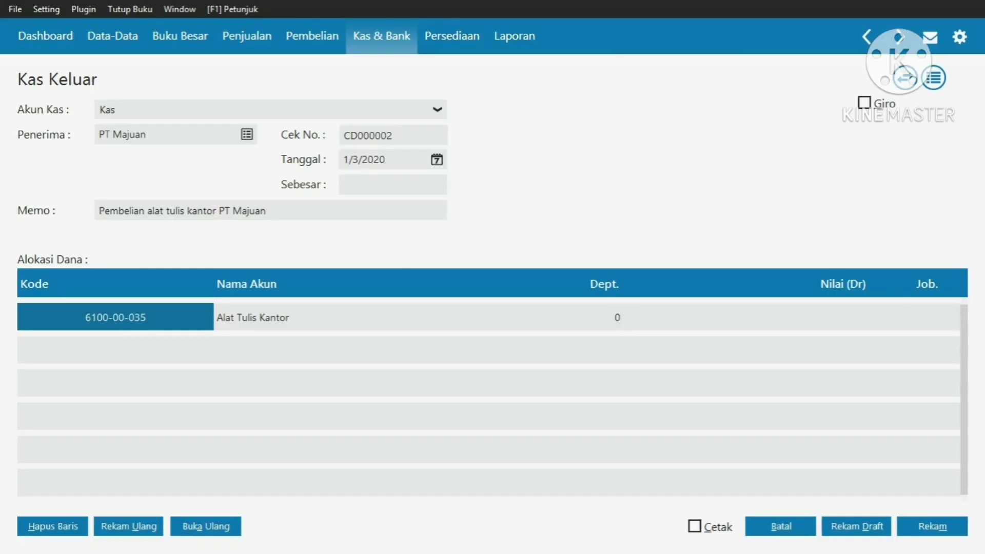
# Insert 'kepada' before PT Majuan in the payment memo
pyautogui.click(219, 211)
pyautogui.click(219, 211)
pyautogui.write('kepada')
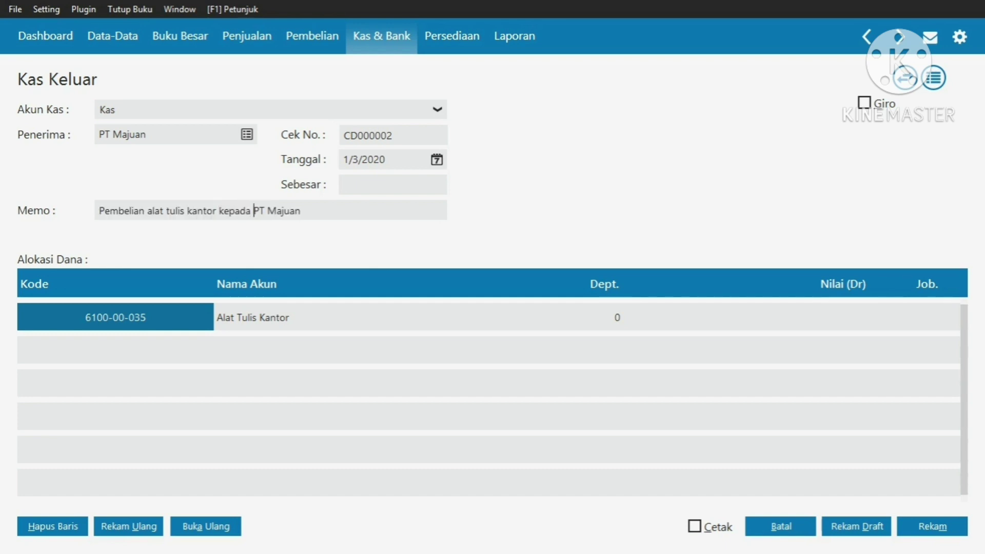
# Enter a 3,500,000 debit amount, save the PT Majuan cash payment, and close the form
pyautogui.click(746, 317)
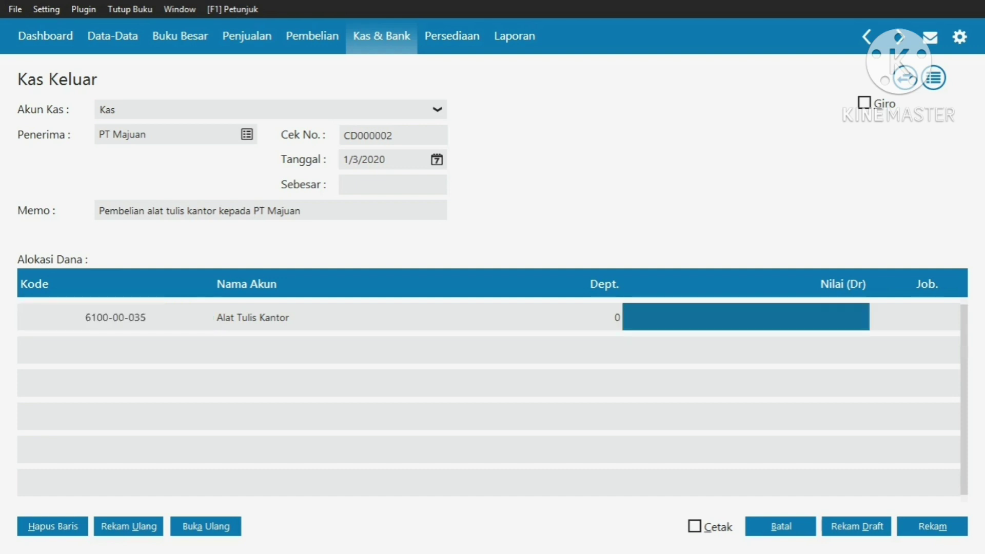
pyautogui.write('35')
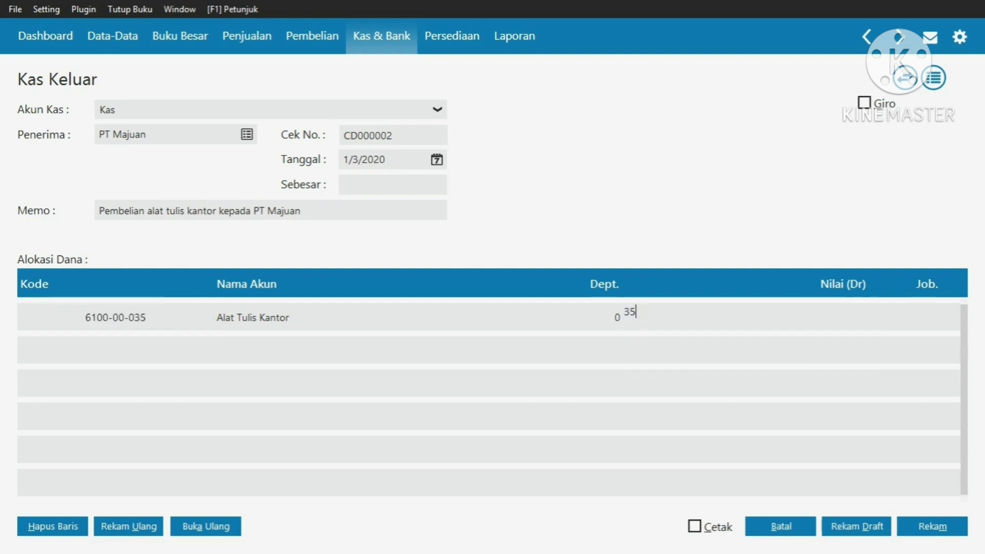
pyautogui.write('00000')
pyautogui.press('Return')
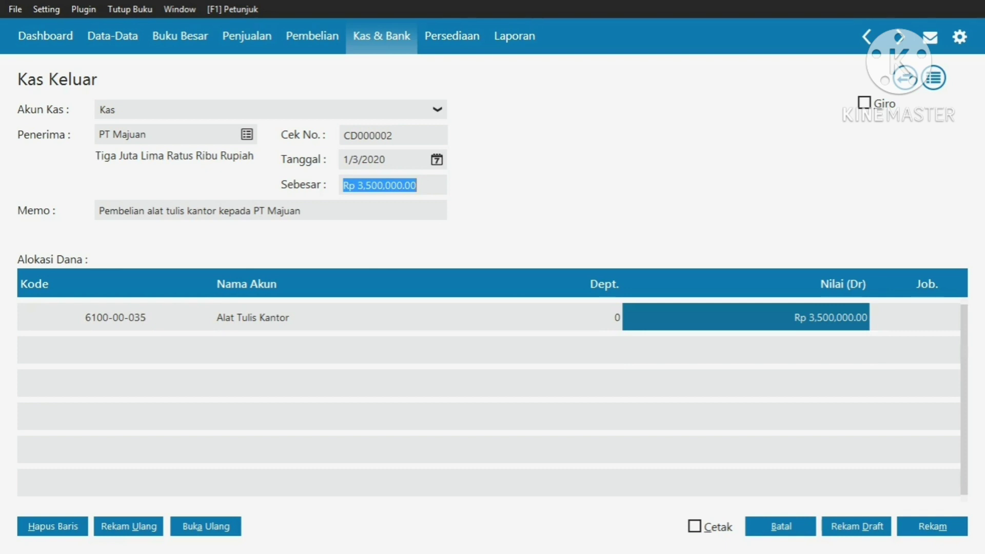
pyautogui.hotkey('alt', 'm')
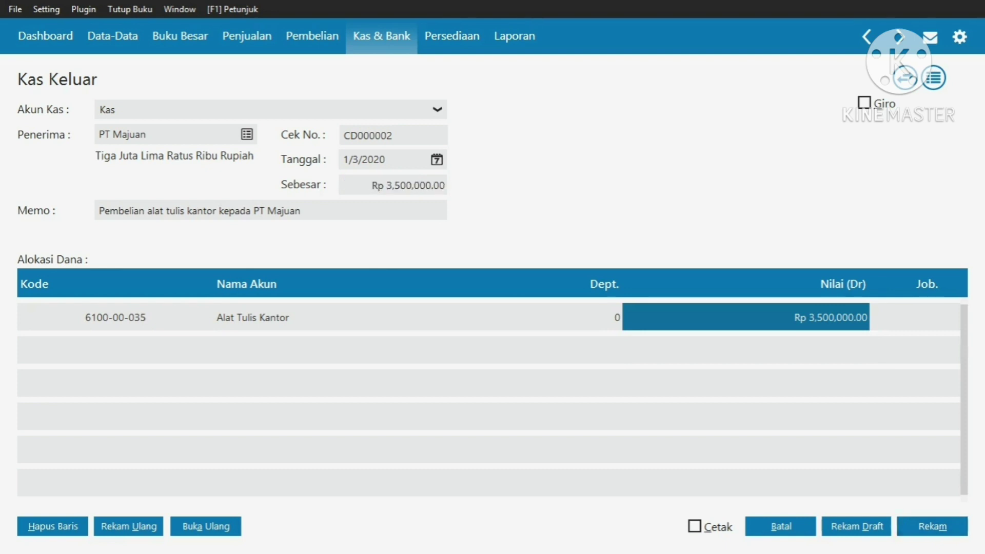
pyautogui.hotkey('alt', 'b')
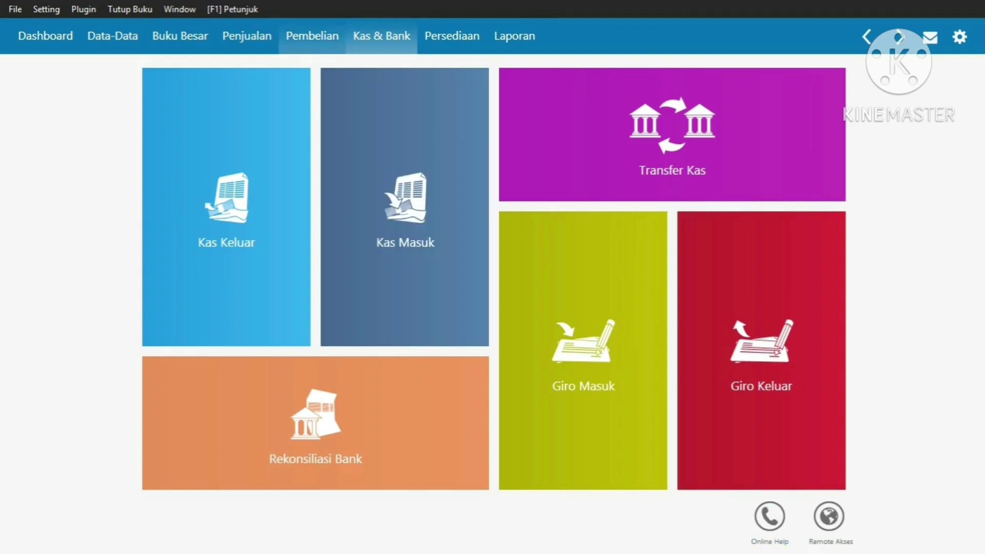
# Start a new accounts payable payment in Pembelian with PT Sari Megah as payee
pyautogui.click(312, 36)
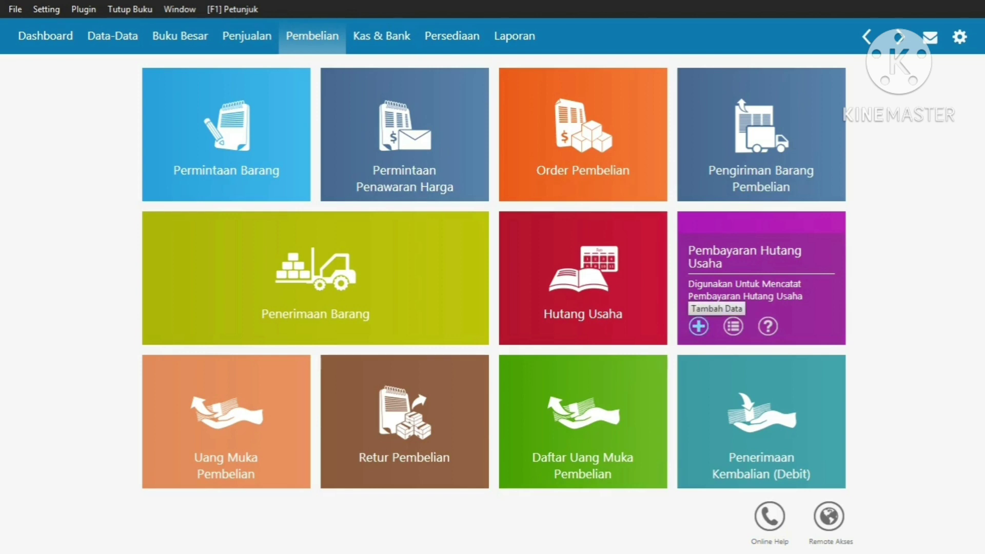
pyautogui.click(698, 326)
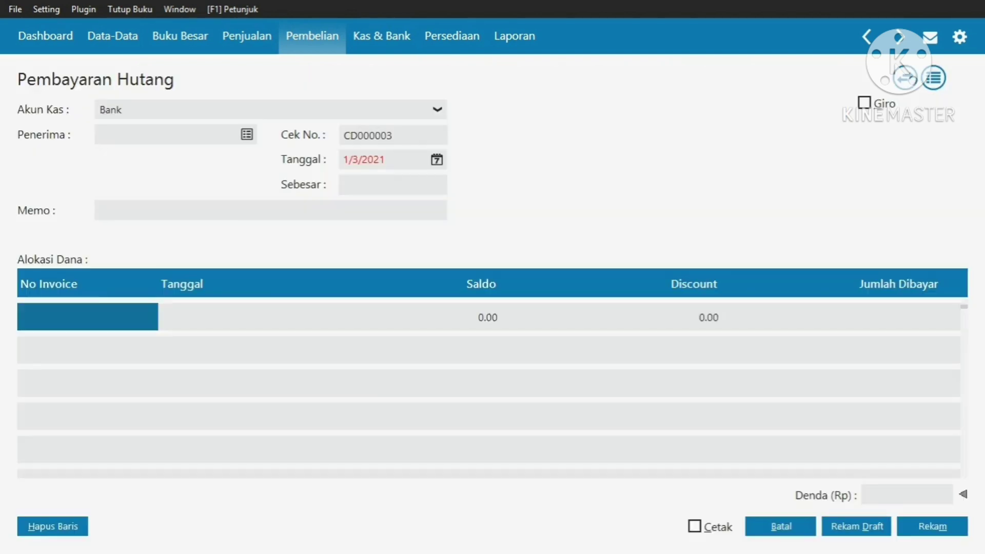
pyautogui.click(247, 135)
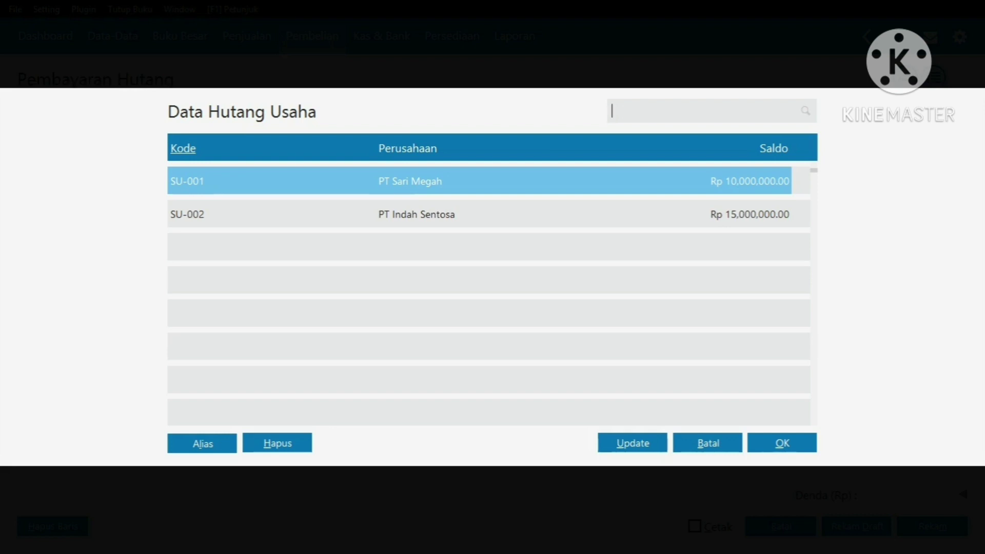
pyautogui.press('Return')
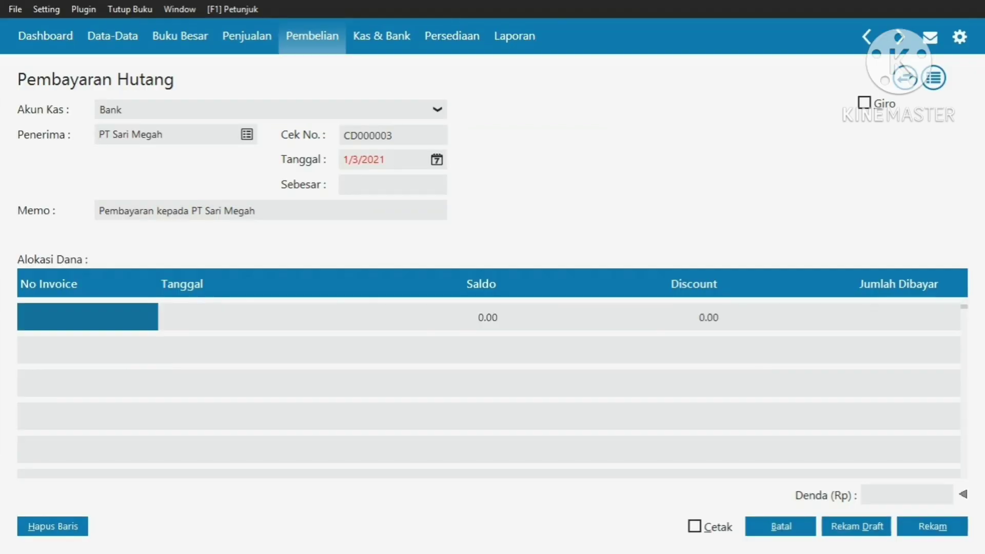
# Set the payment date to 1/5/2020
pyautogui.click(436, 160)
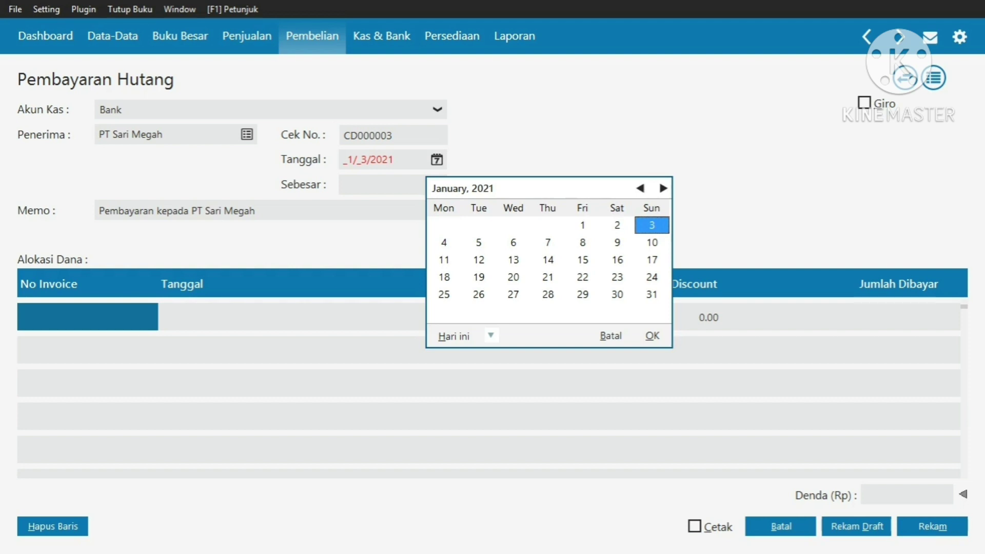
pyautogui.press('pageup')
pyautogui.press('pageup')
pyautogui.press('pageup')
pyautogui.press('pageup')
pyautogui.press('pageup')
pyautogui.press('pageup')
pyautogui.press('pageup')
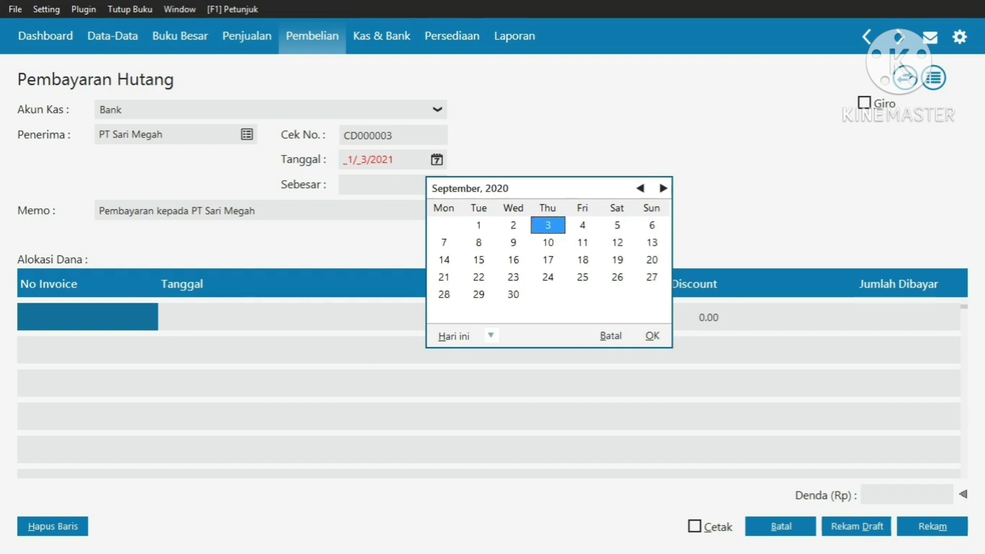
pyautogui.click(640, 187)
pyautogui.click(640, 188)
pyautogui.click(640, 188)
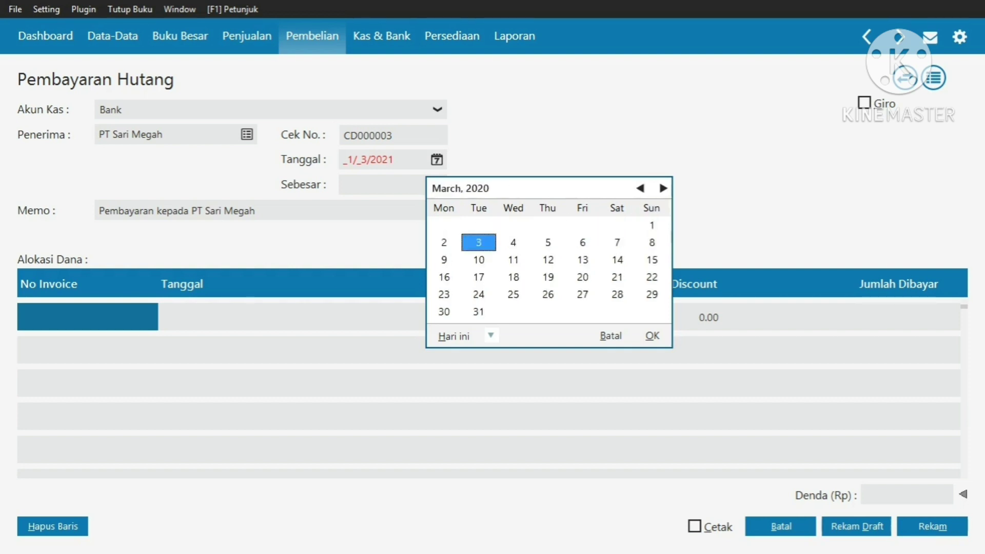
pyautogui.click(640, 187)
pyautogui.click(640, 187)
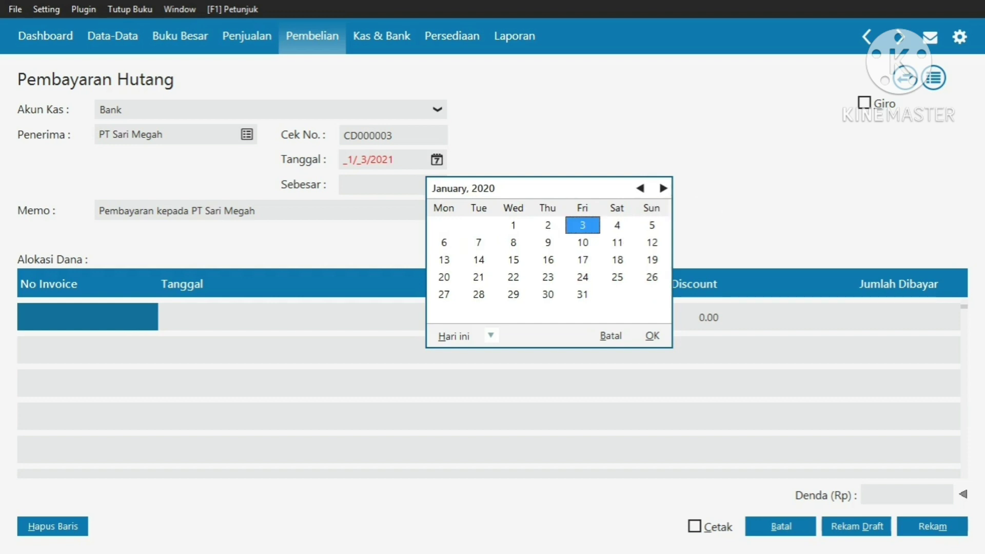
pyautogui.click(651, 225)
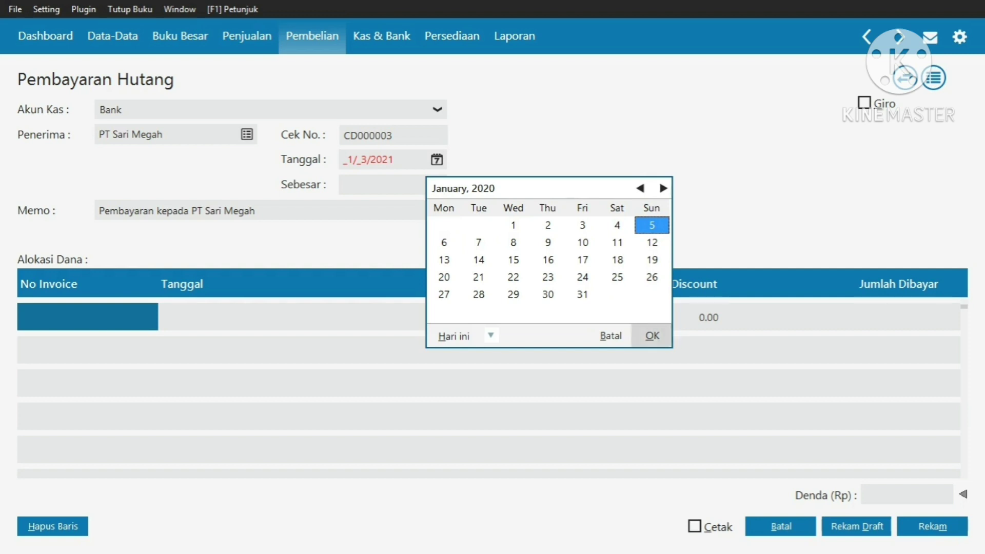
pyautogui.click(652, 336)
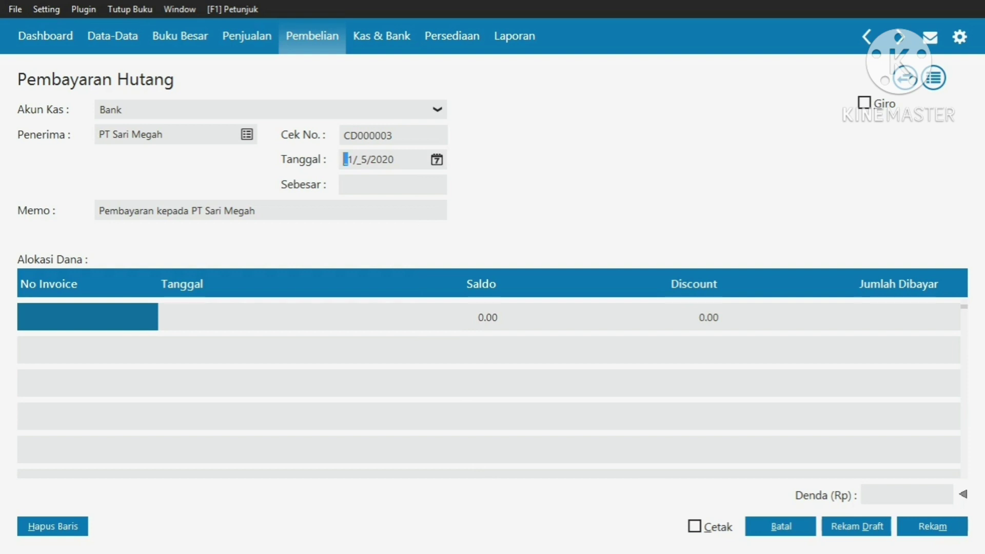
# Add invoice INV.28122019, extend the memo with 'hutang usaha', and save the payment
pyautogui.doubleClick(88, 317)
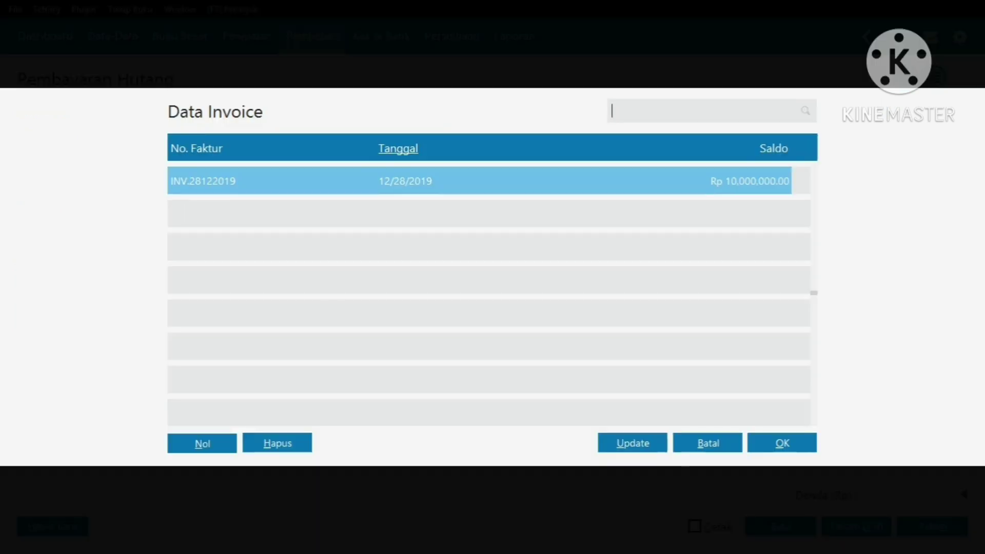
pyautogui.press('Return')
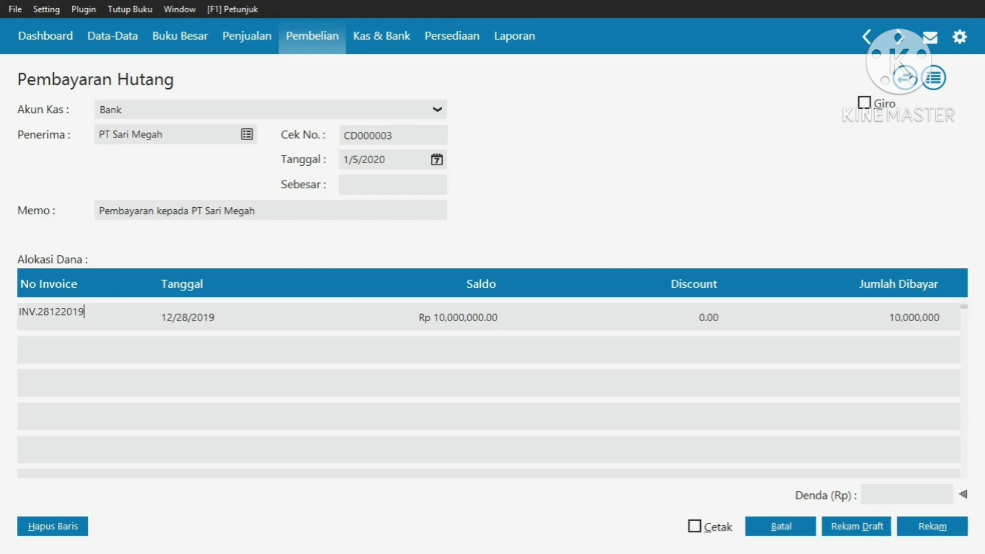
pyautogui.doubleClick(153, 211)
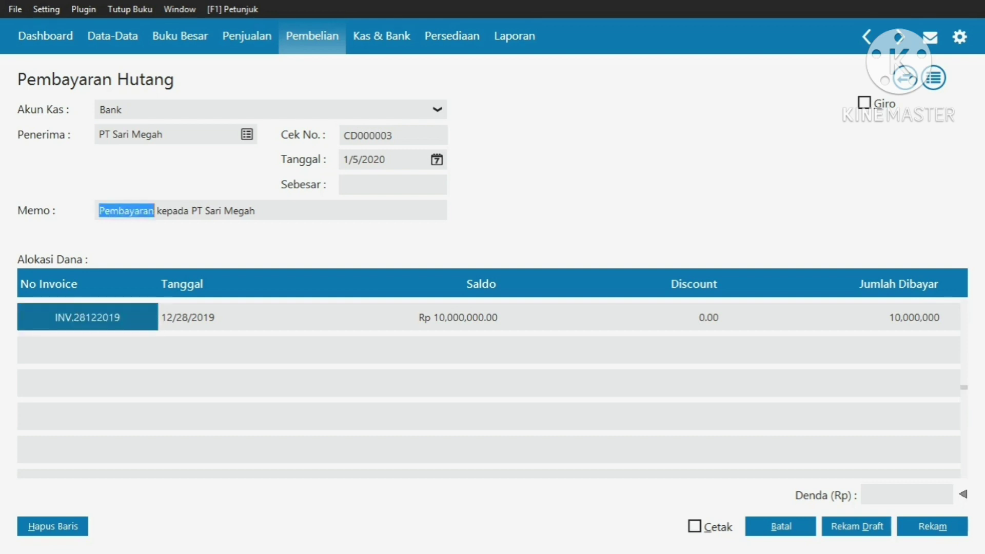
pyautogui.click(154, 211)
pyautogui.write('hutang usaha')
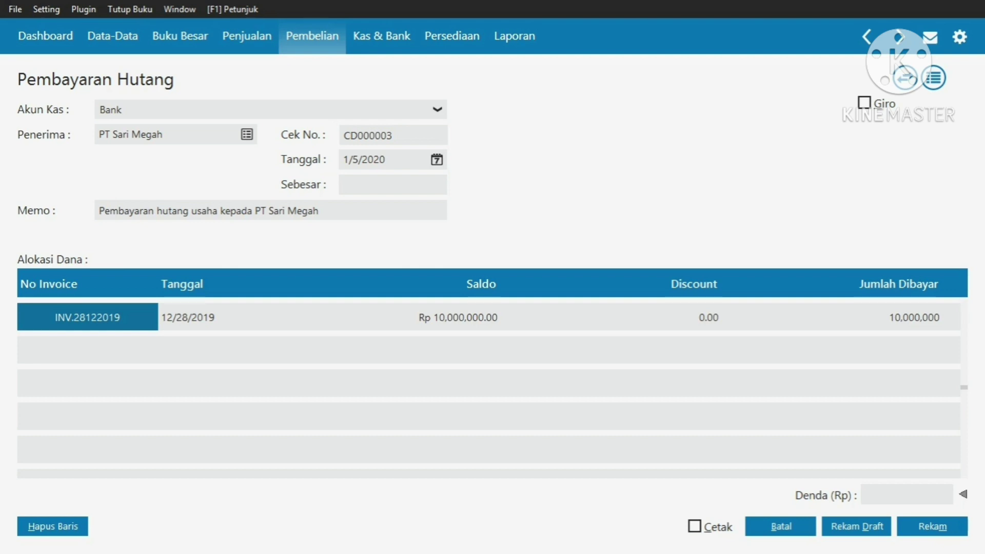
pyautogui.click(392, 185)
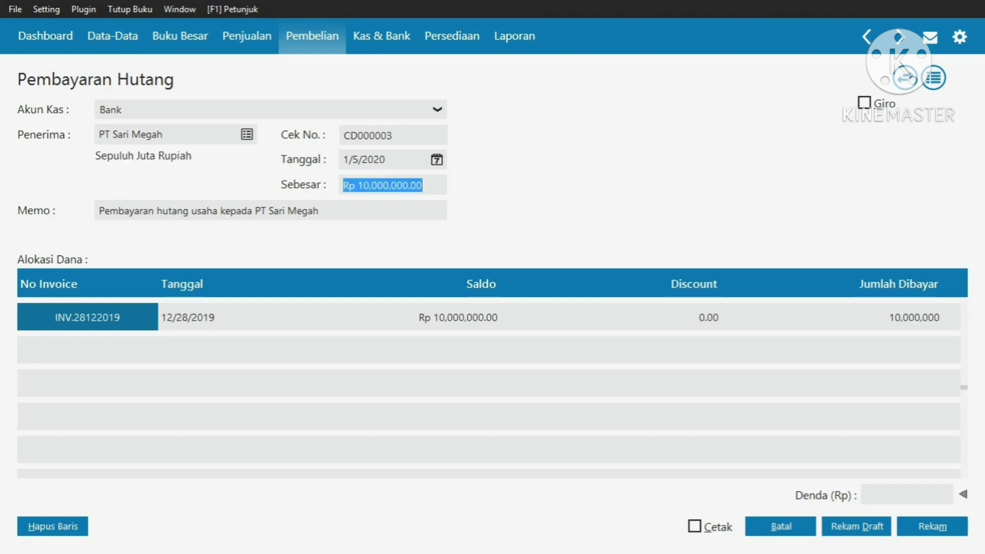
pyautogui.click(932, 526)
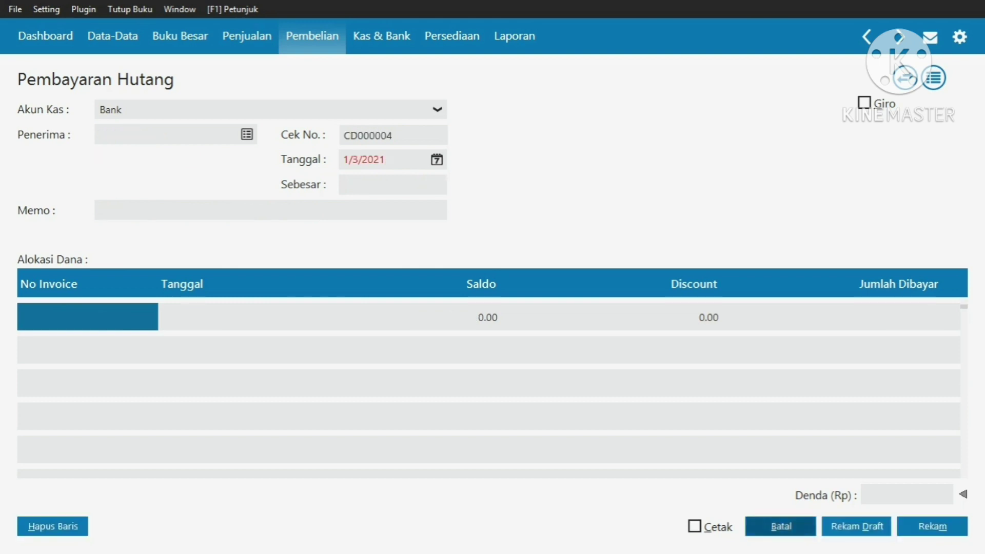
# Start a new receivable payment in Penjualan with PT Sejahtera as the customer
pyautogui.click(781, 526)
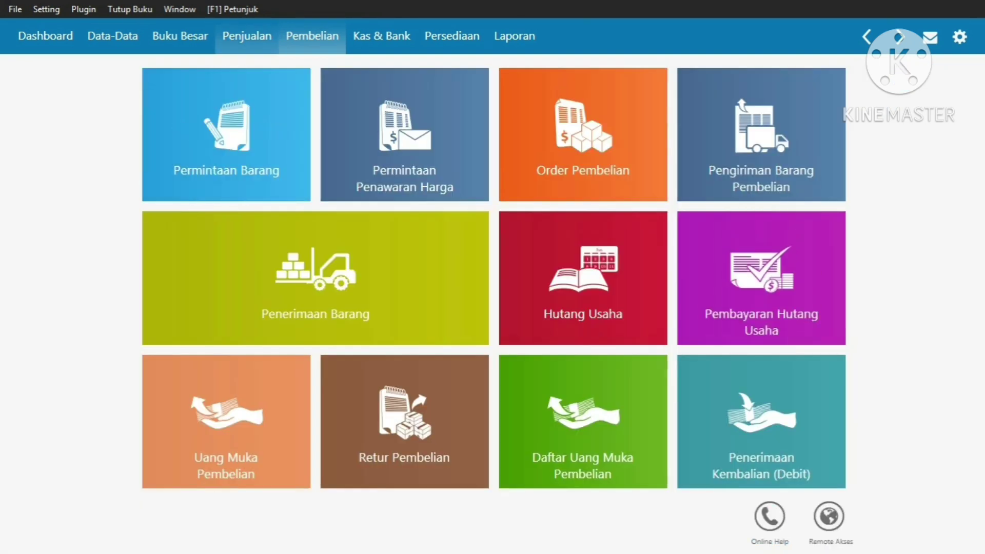
pyautogui.click(246, 36)
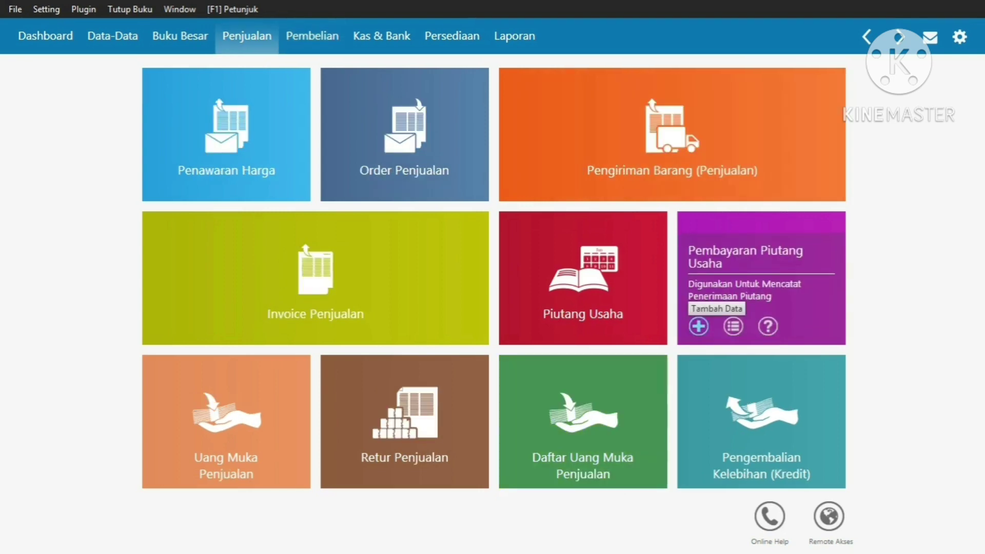
pyautogui.click(698, 327)
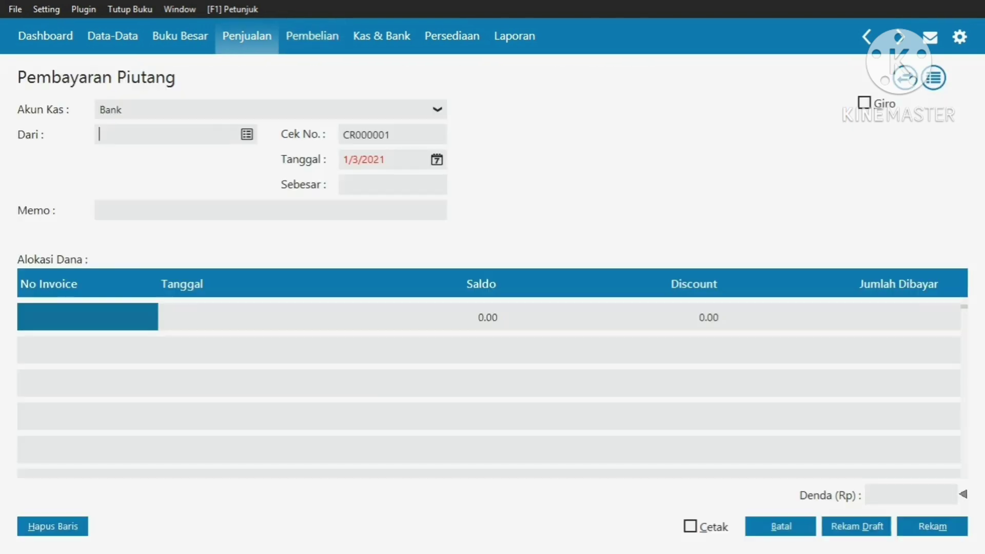
pyautogui.click(246, 135)
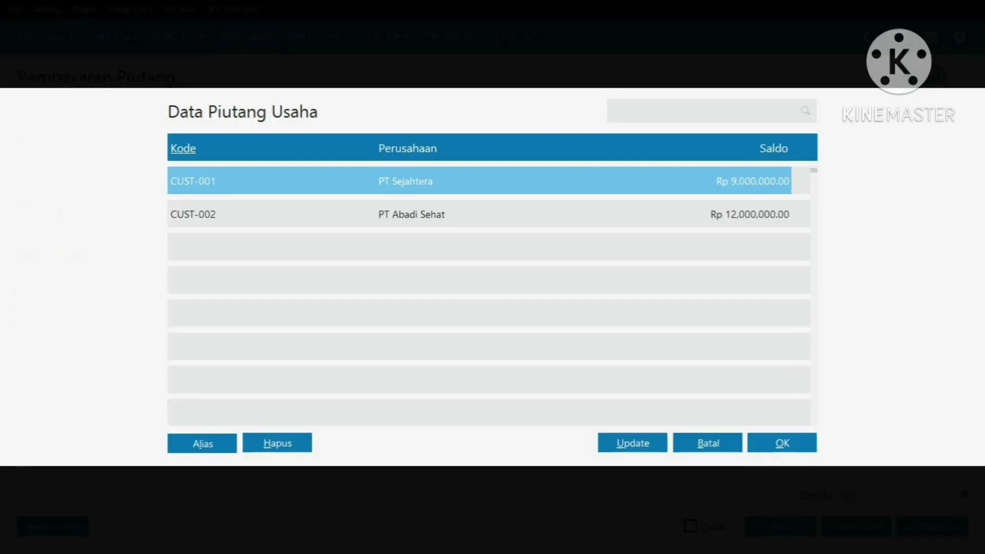
pyautogui.click(782, 443)
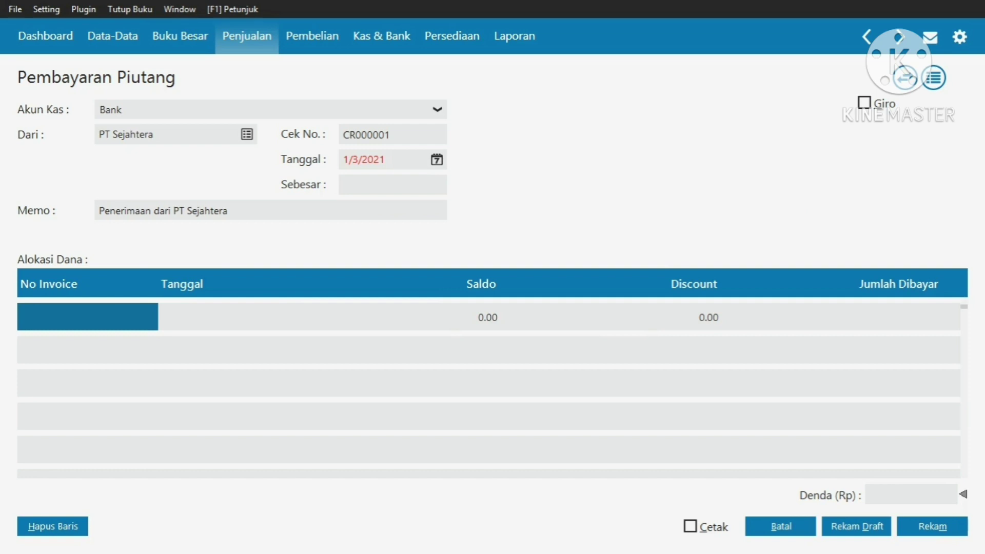
# Set the receipt date to 6 January 2020
pyautogui.click(437, 159)
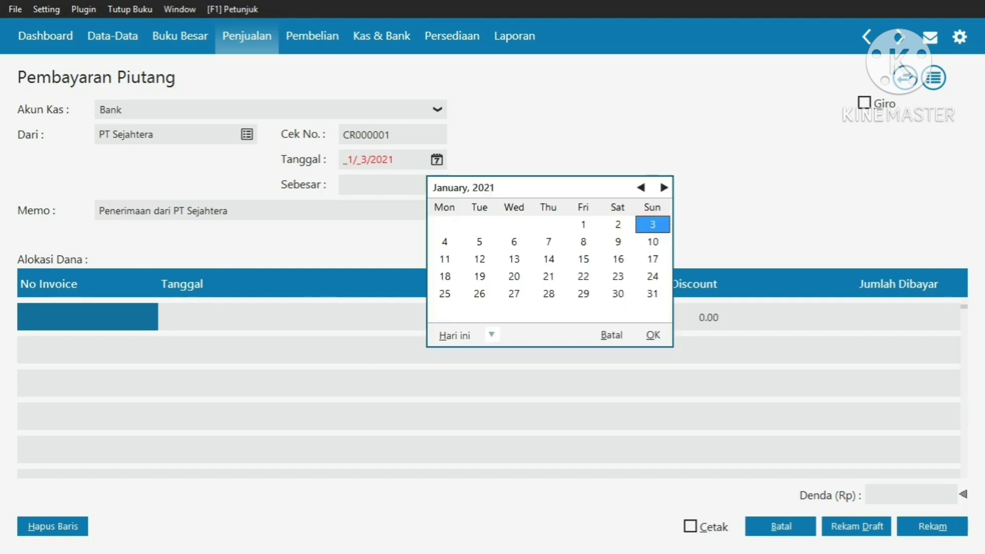
pyautogui.press('pageup')
pyautogui.press('pageup')
pyautogui.press('pageup')
pyautogui.press('pageup')
pyautogui.press('pageup')
pyautogui.press('pageup')
pyautogui.press('pageup')
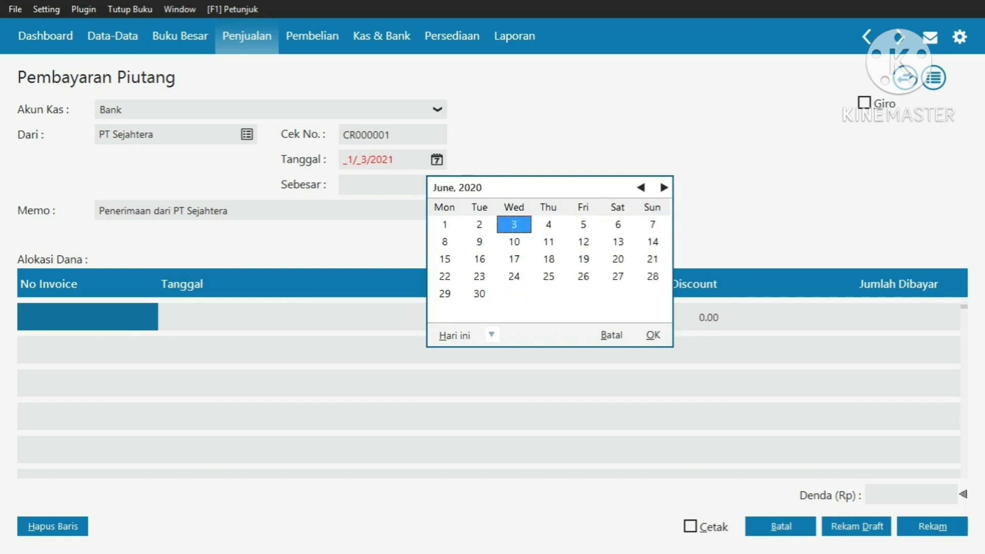
pyautogui.press('pageup')
pyautogui.press('pageup')
pyautogui.press('pageup')
pyautogui.press('pageup')
pyautogui.press('pageup')
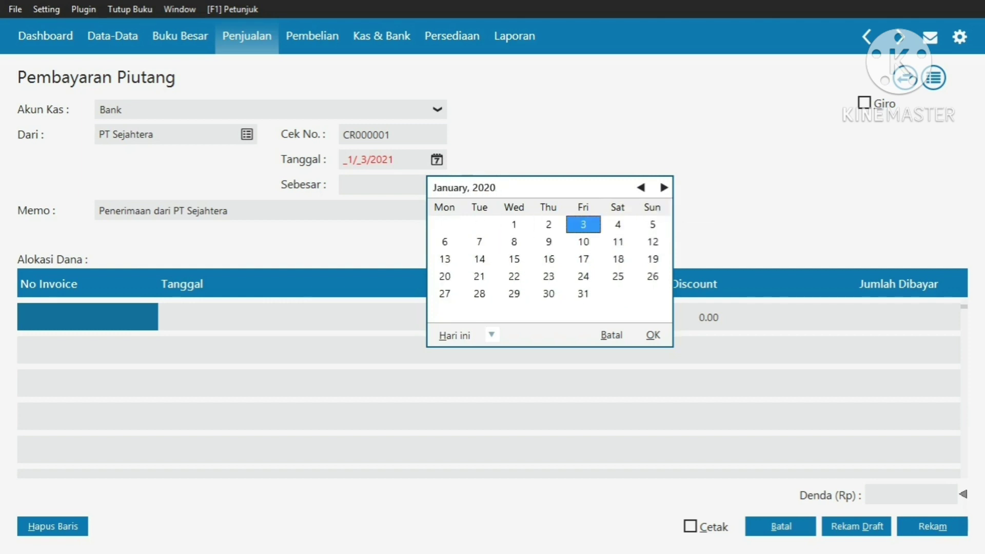
pyautogui.click(444, 242)
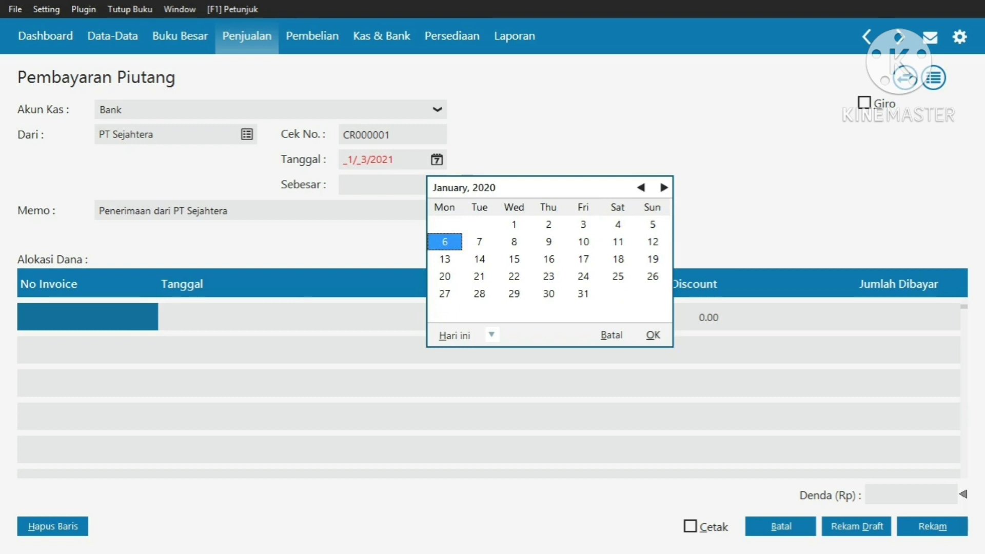
pyautogui.press('Return')
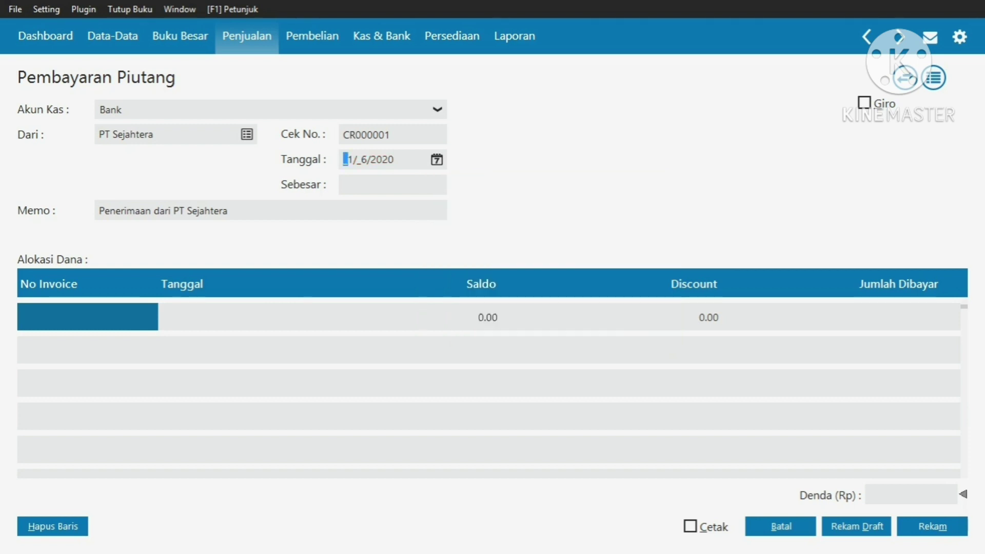
# Allocate invoice F-12122019, enter memo 'pembayaran piutang', and save the Rp 9,000,000 receipt
pyautogui.press('Return')
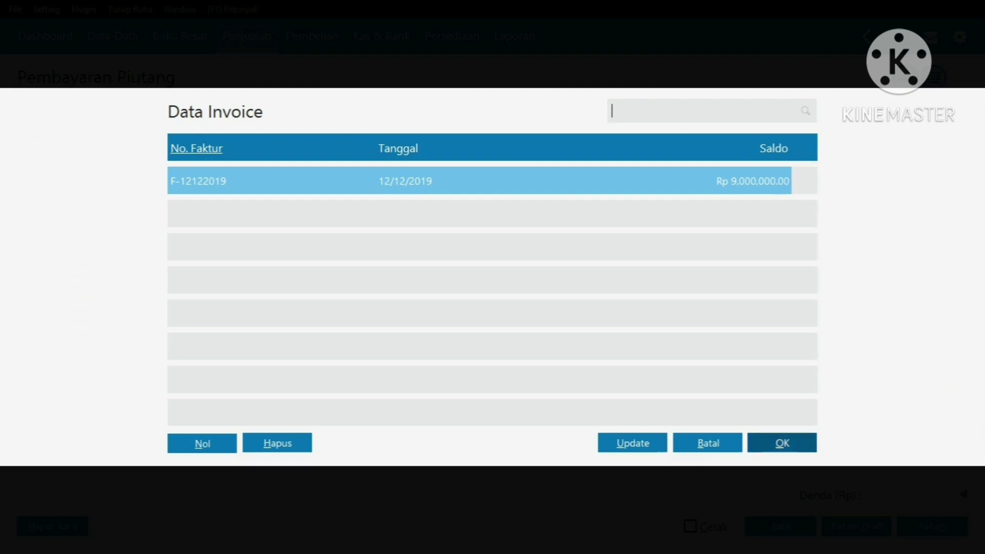
pyautogui.press('Return')
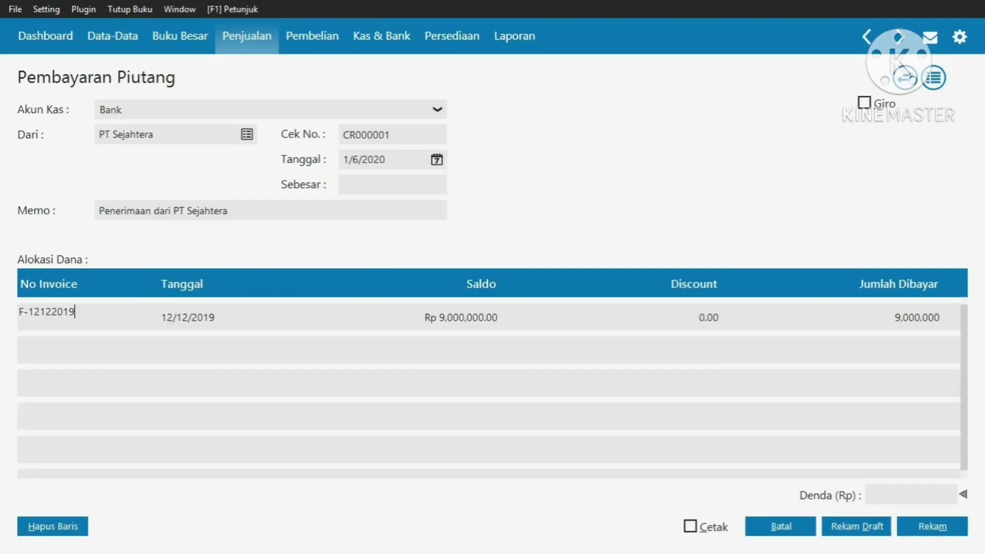
pyautogui.press('Return')
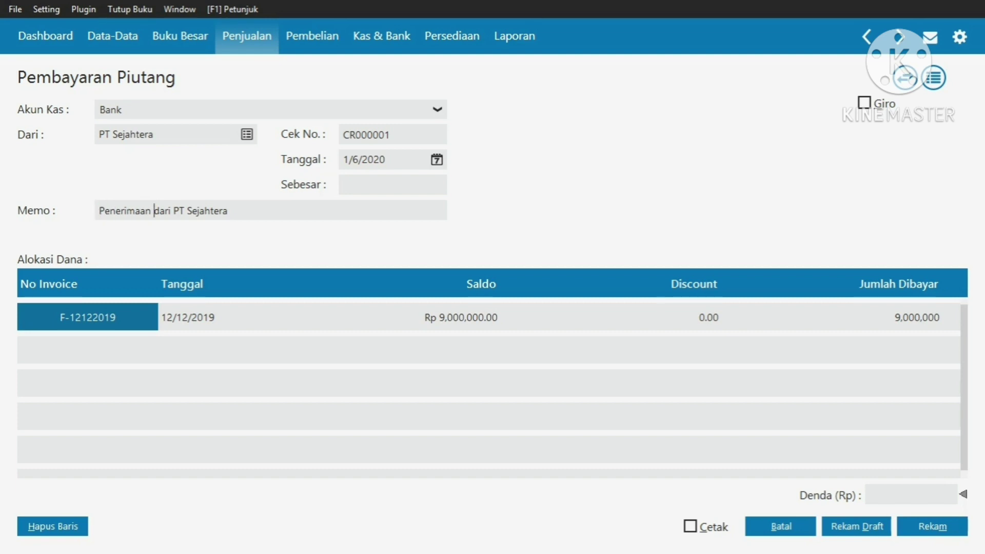
pyautogui.write('pem')
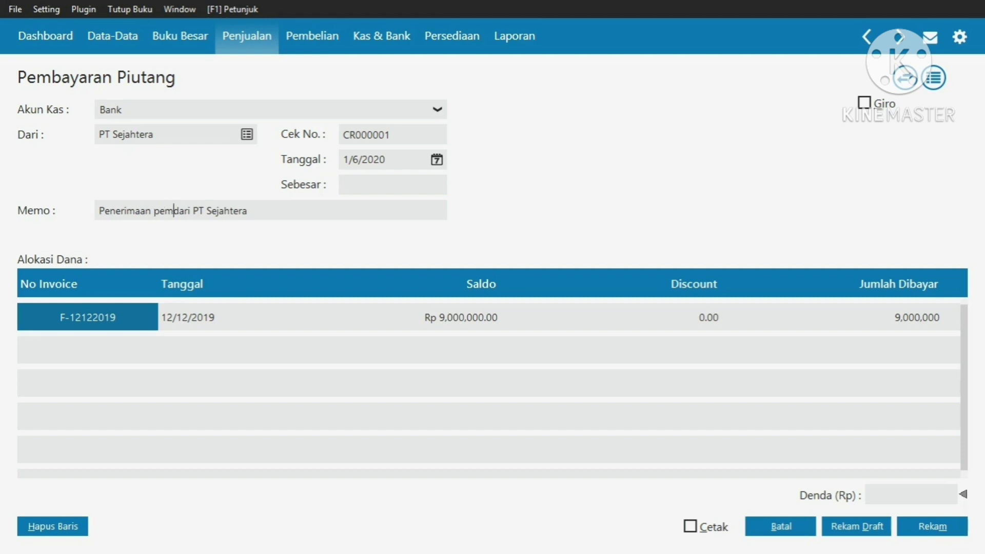
pyautogui.write('bayaran p')
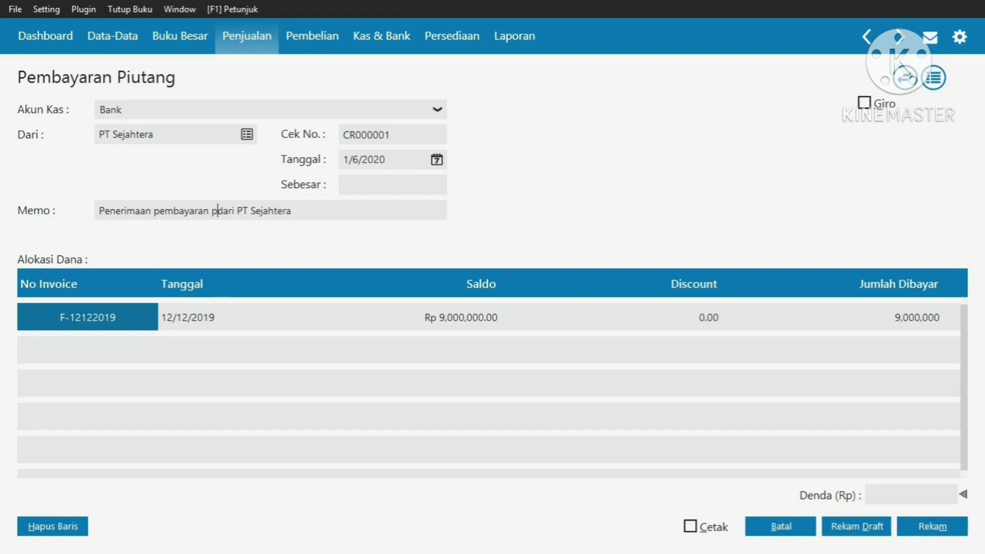
pyautogui.write('iutang')
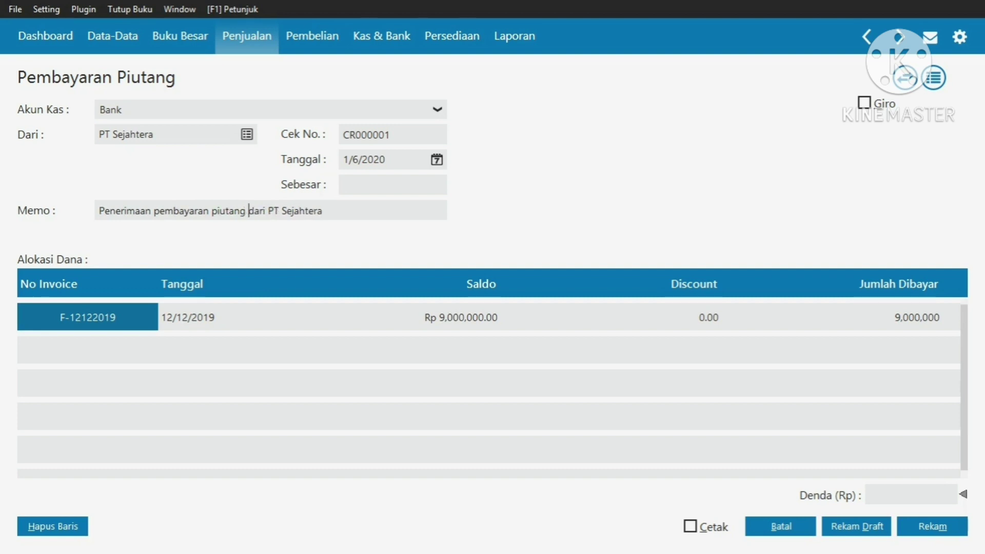
pyautogui.click(379, 184)
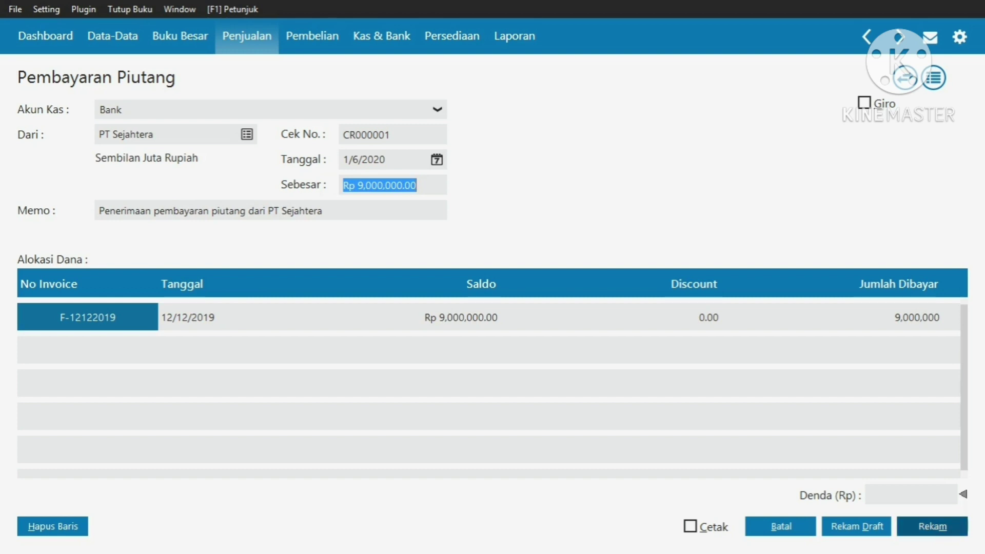
pyautogui.click(932, 527)
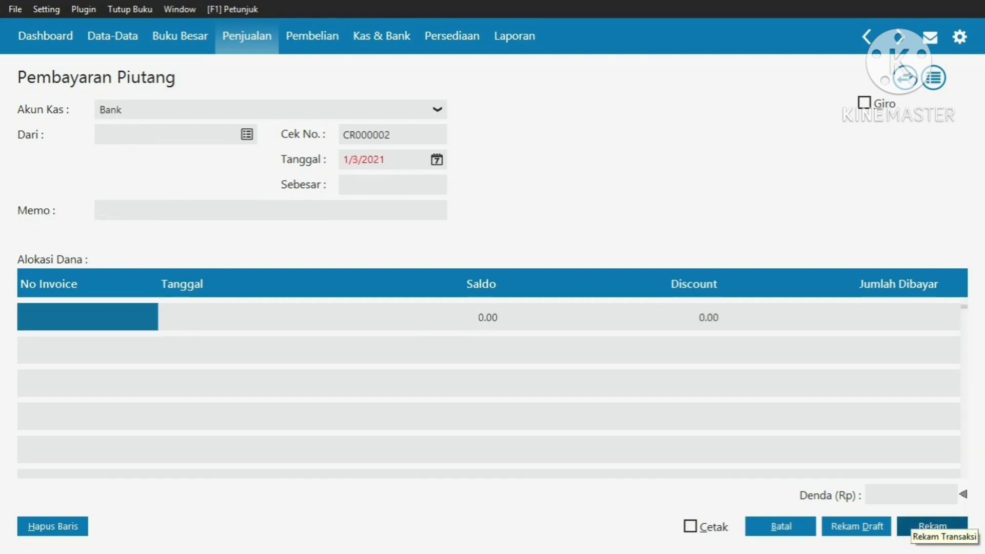
# Close the blank payment form and review the Kas Keluar cash payments list
pyautogui.click(780, 526)
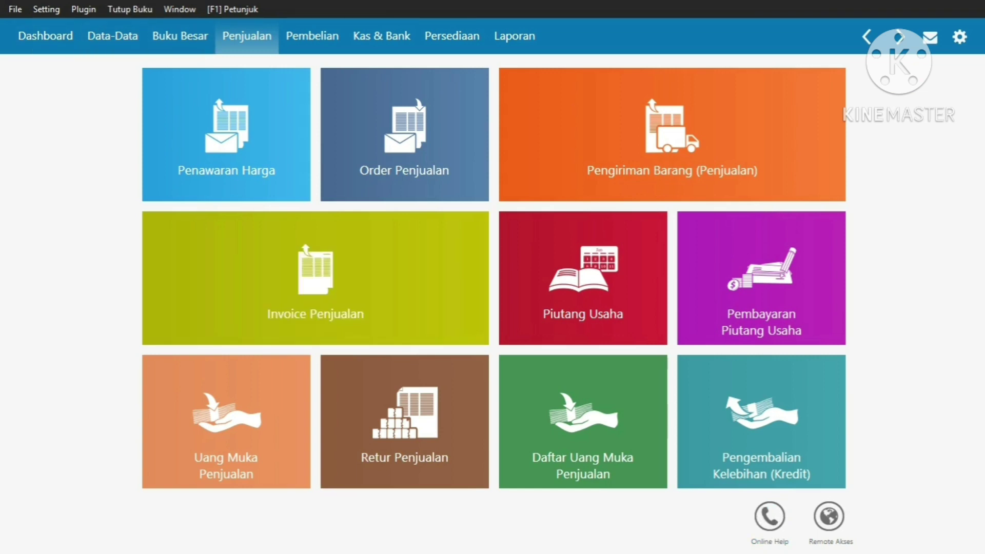
pyautogui.click(381, 36)
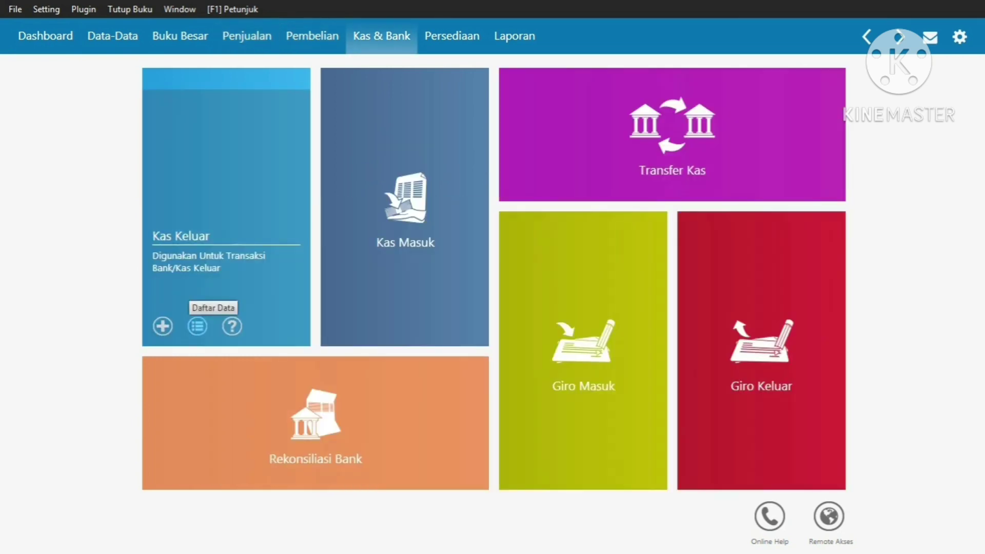
pyautogui.click(197, 326)
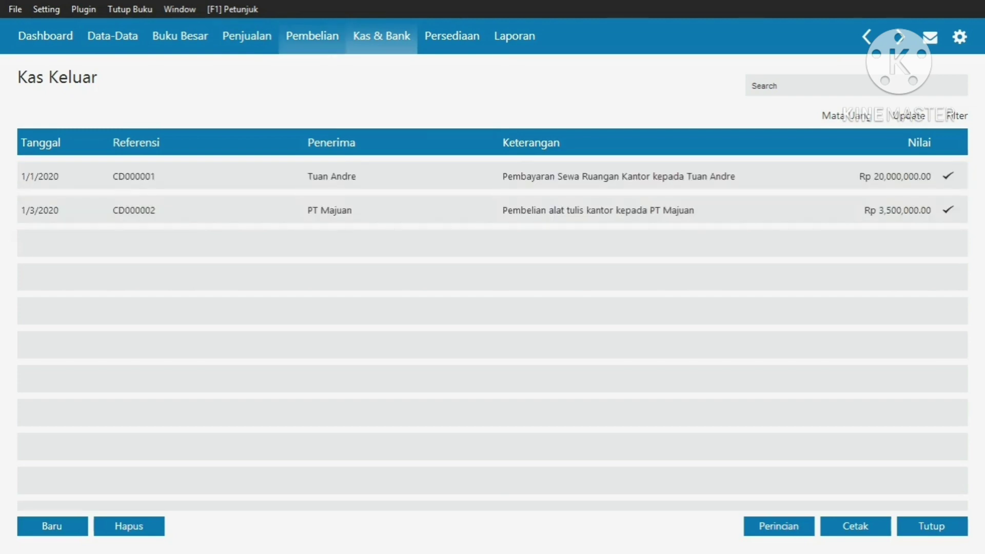
# Check PT Sari Megah's payment in the payables list, then view the receivable payments list
pyautogui.click(311, 36)
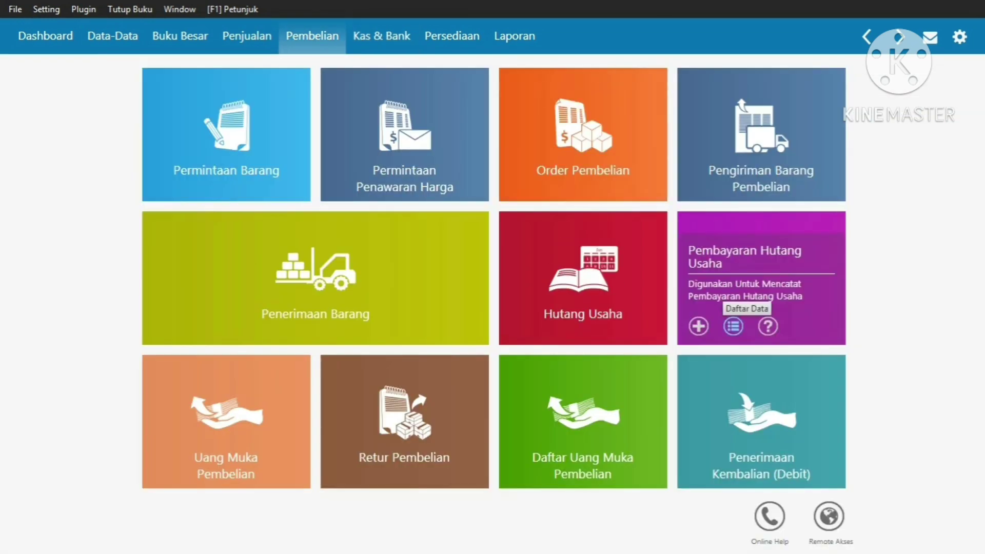
pyautogui.click(733, 327)
pyautogui.click(623, 176)
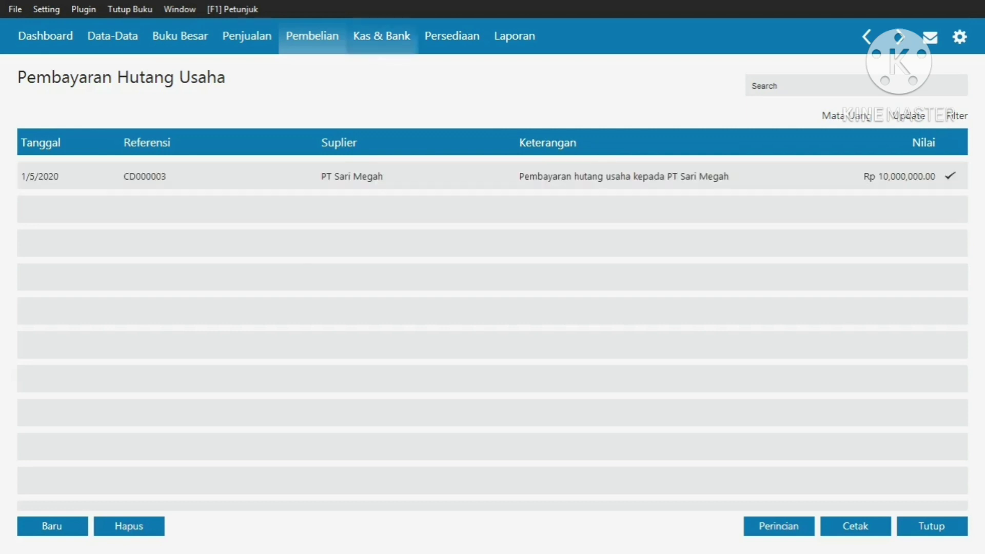
pyautogui.click(246, 35)
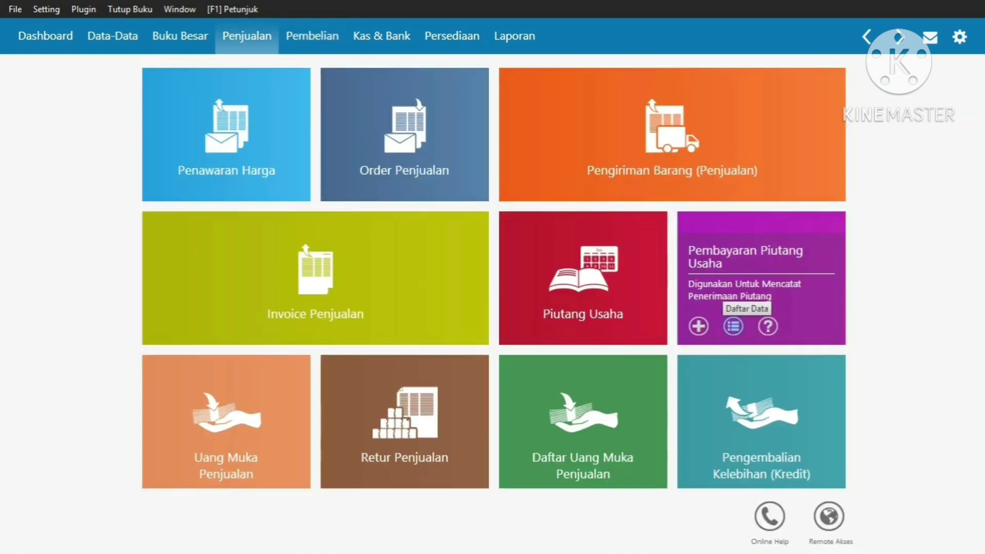
pyautogui.click(733, 326)
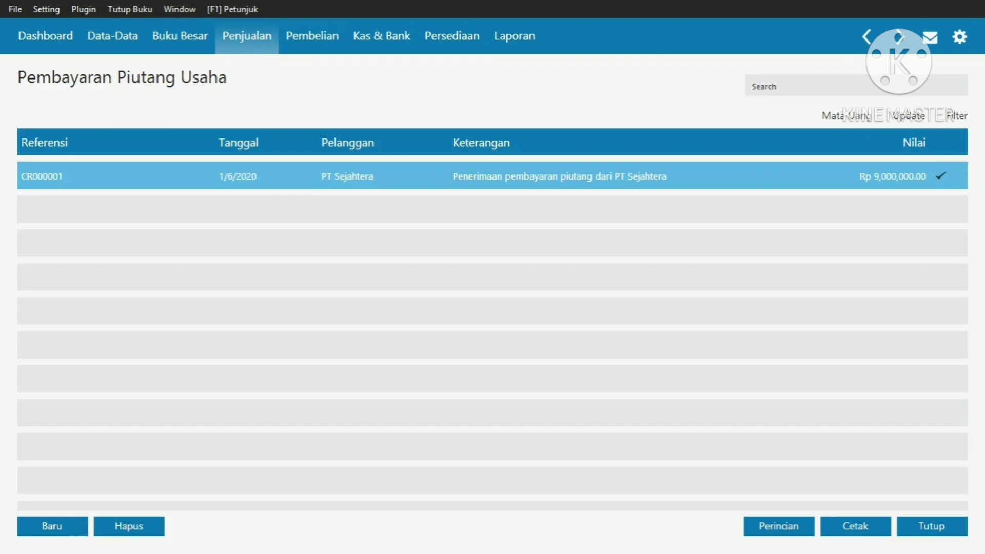